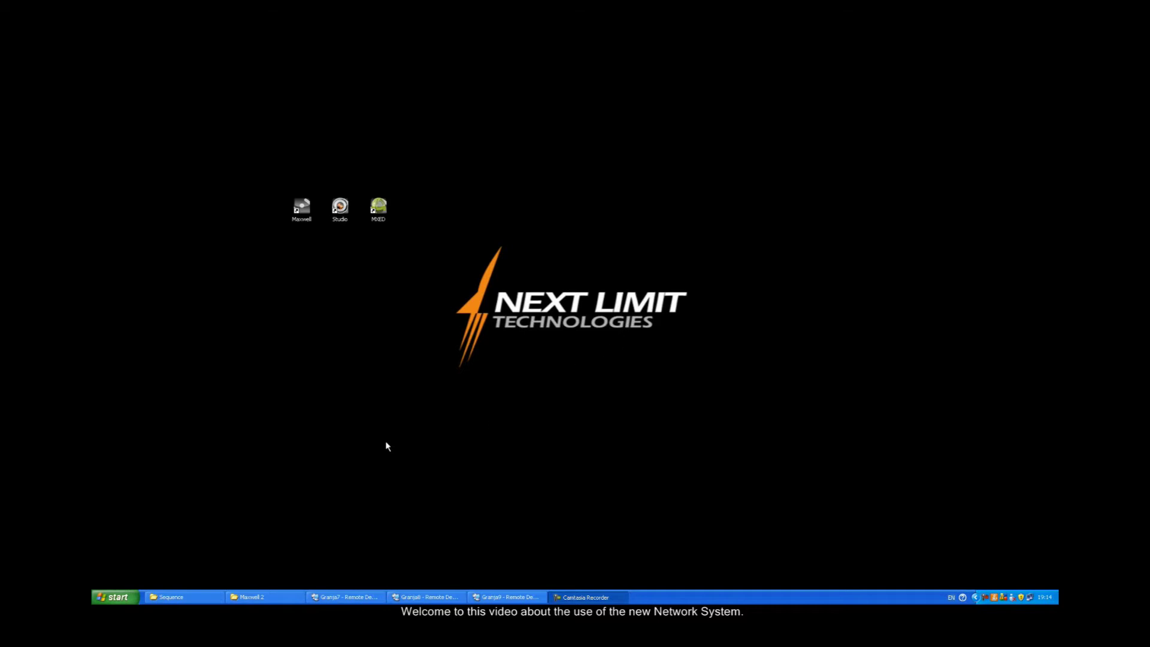
Restore the Maxwell 2 installation folder window from the taskbar
{"action": "left_click", "coordinate": [258, 596]}
{"action": "mouse_move", "coordinate": [786, 192]}
{"action": "left_mouse_down"}
{"action": "mouse_move", "coordinate": [786, 143]}
{"action": "mouse_move", "coordinate": [786, 177]}
{"action": "left_mouse_up"}
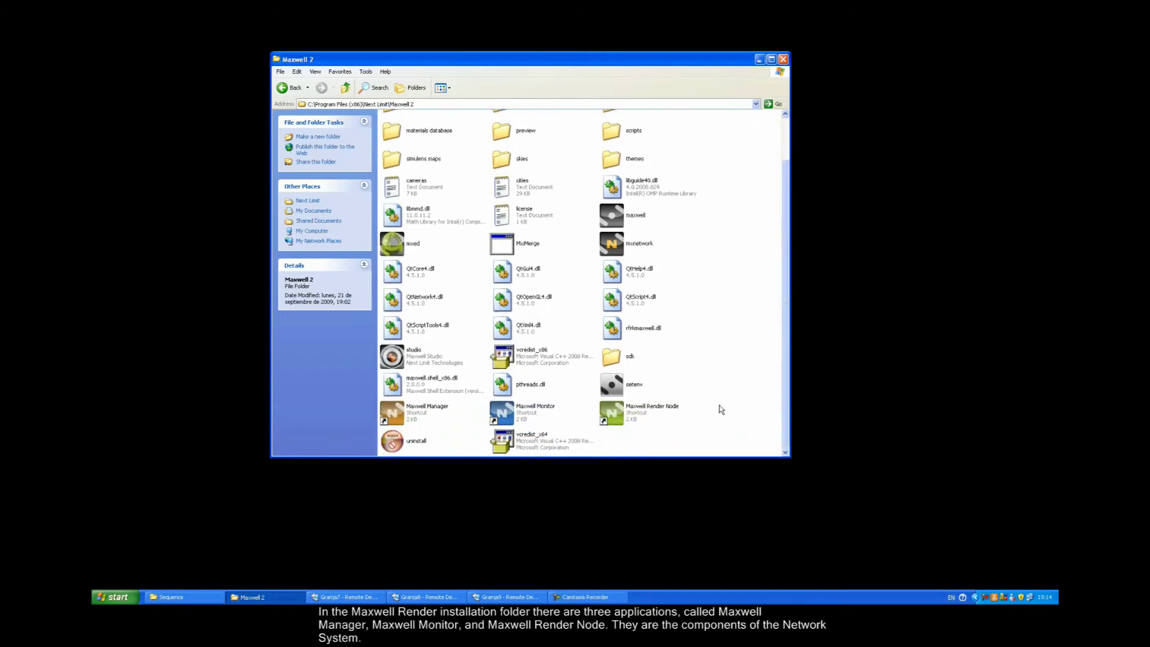
Select the Maxwell Manager, Maxwell Monitor and Maxwell Render Node shortcuts in the folder
{"action": "left_click_drag", "start_coordinate": [718, 404], "coordinate": [465, 424]}
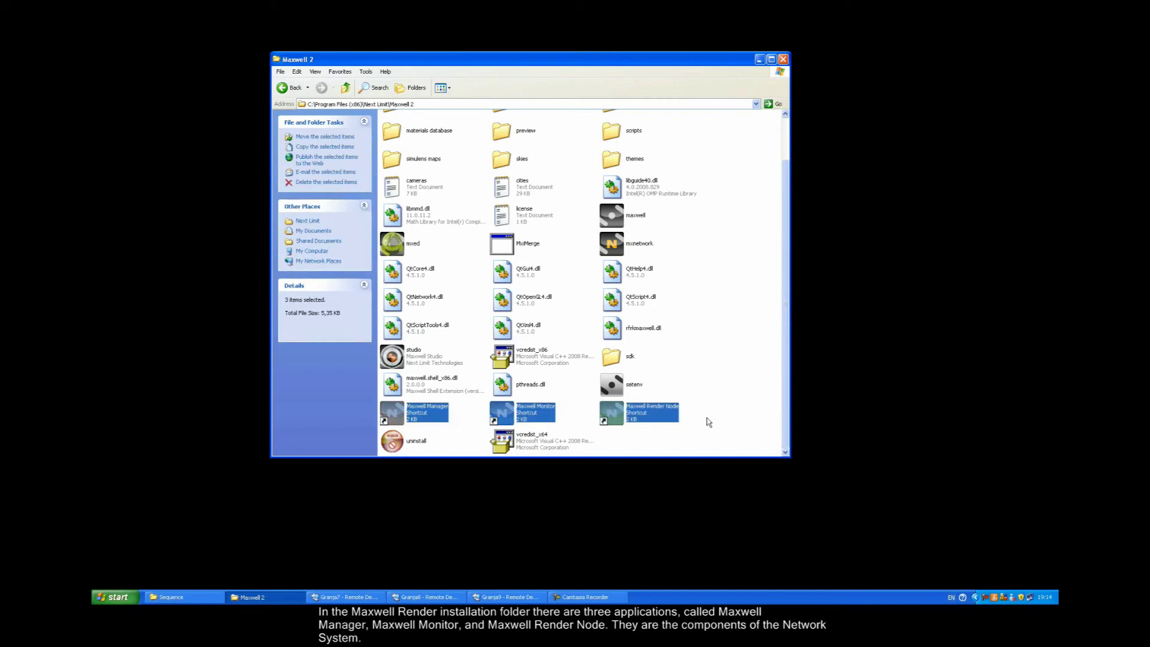
{"action": "left_click", "coordinate": [464, 424]}
{"action": "left_click", "coordinate": [425, 416]}
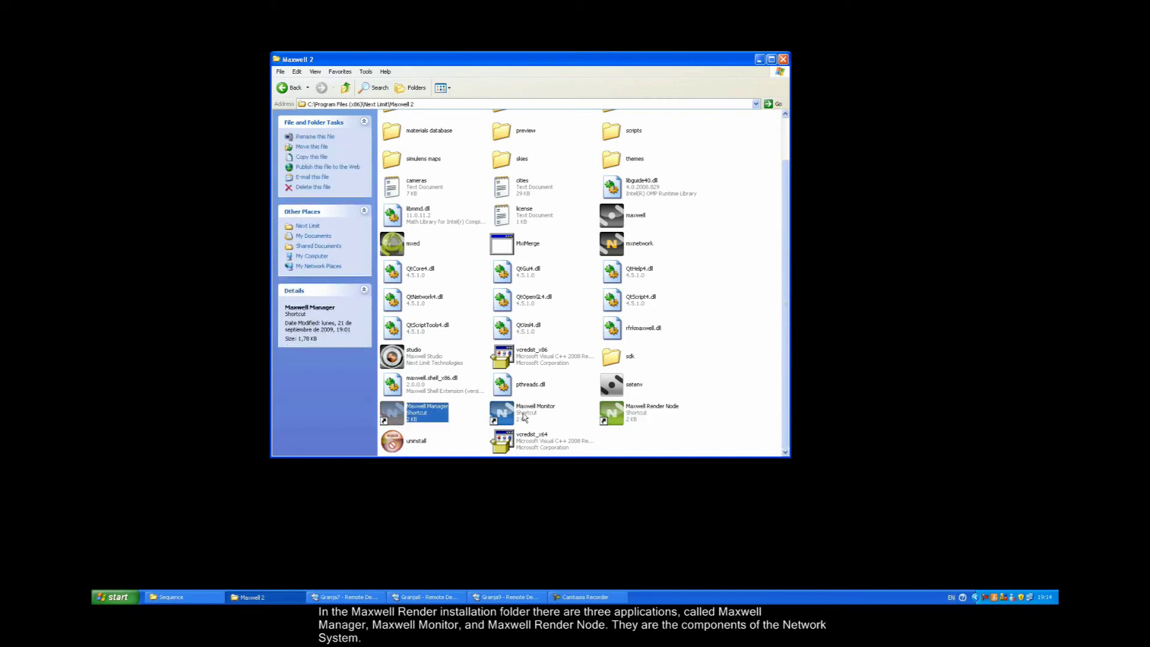
{"action": "left_click", "coordinate": [546, 416]}
{"action": "left_click", "coordinate": [653, 417]}
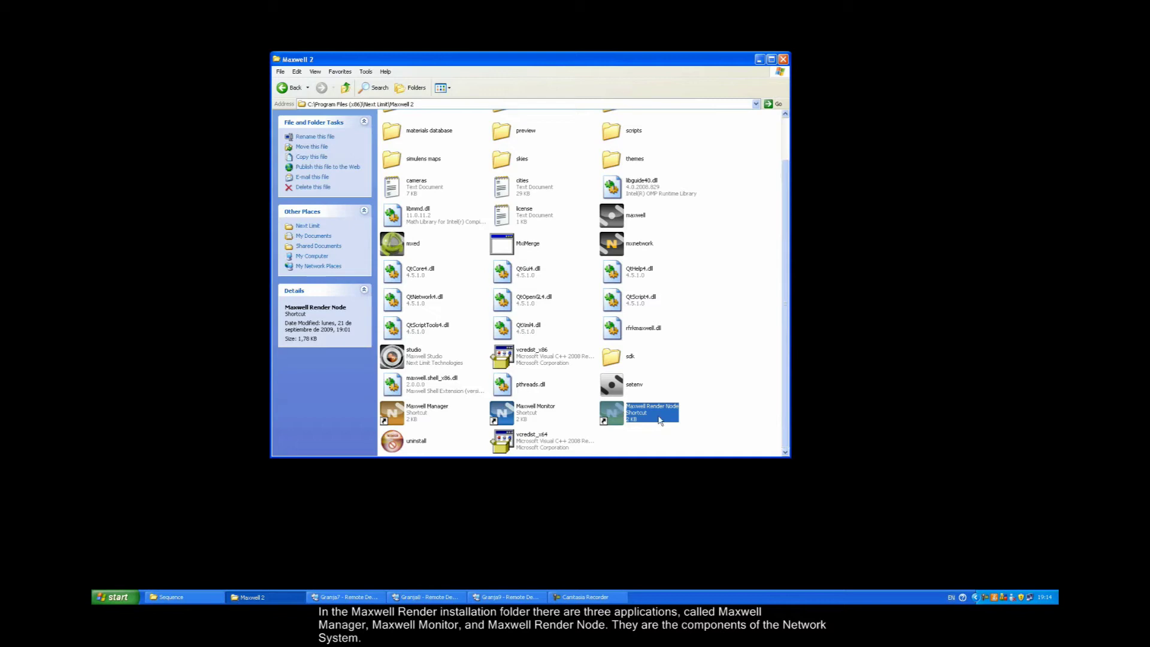
{"action": "left_click", "coordinate": [705, 415]}
{"action": "left_click", "coordinate": [613, 244]}
{"action": "left_click_drag", "start_coordinate": [721, 406], "coordinate": [446, 420]}
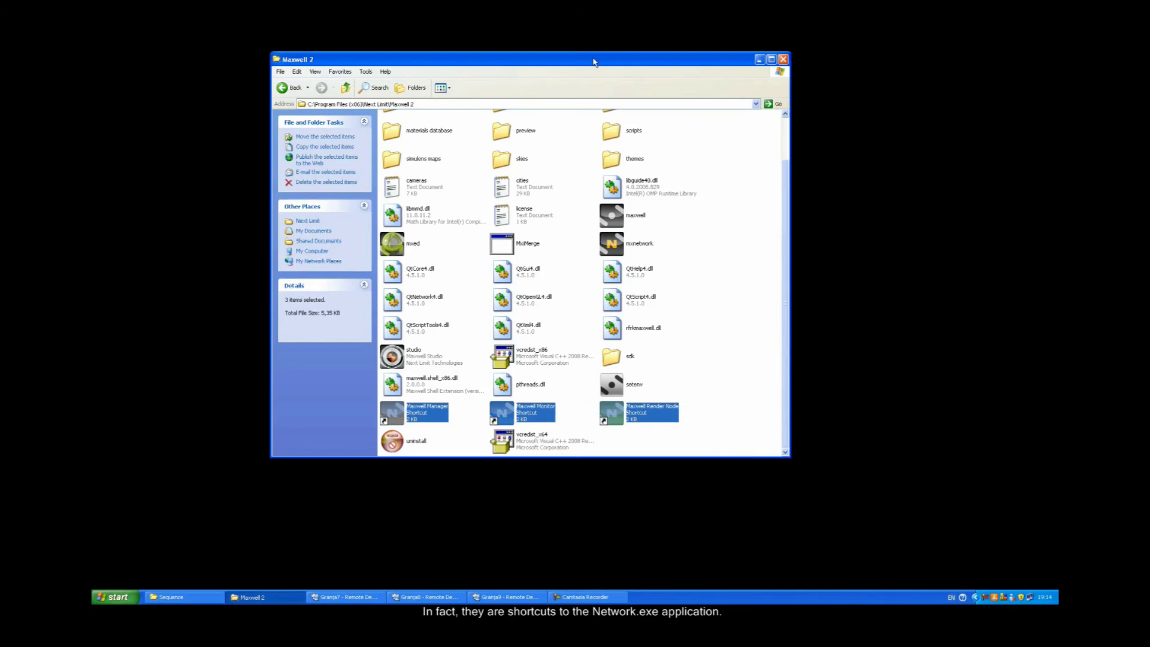
{"action": "left_click_drag", "start_coordinate": [595, 62], "coordinate": [744, 61]}
Copy the three shortcuts to the desktop, close the Maxwell 2 folder and arrange the icons
{"action": "left_click_drag", "start_coordinate": [545, 425], "coordinate": [287, 303]}
{"action": "right_click_drag", "start_coordinate": [288, 303], "coordinate": [275, 271]}
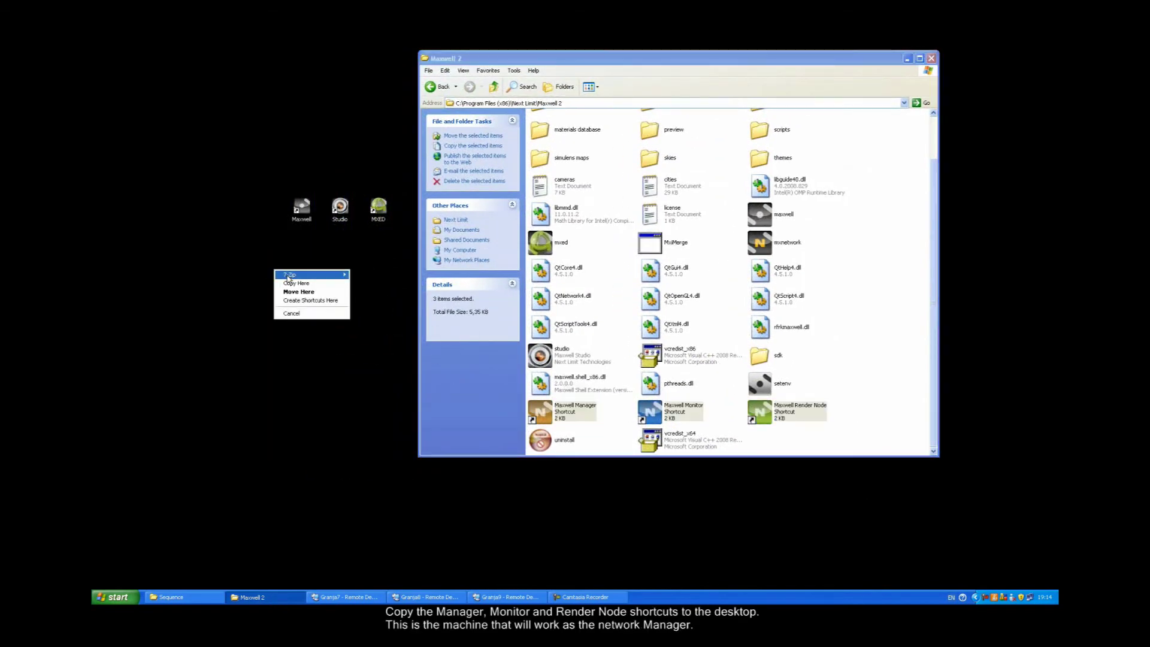
{"action": "left_click", "coordinate": [288, 284]}
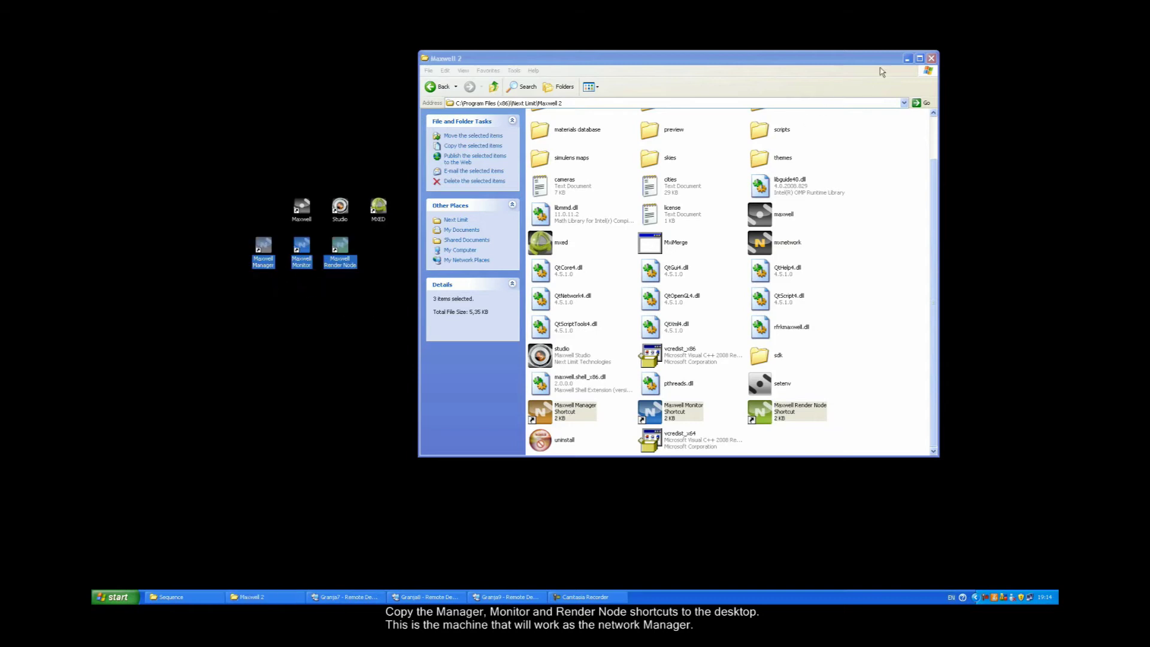
{"action": "left_click", "coordinate": [931, 58]}
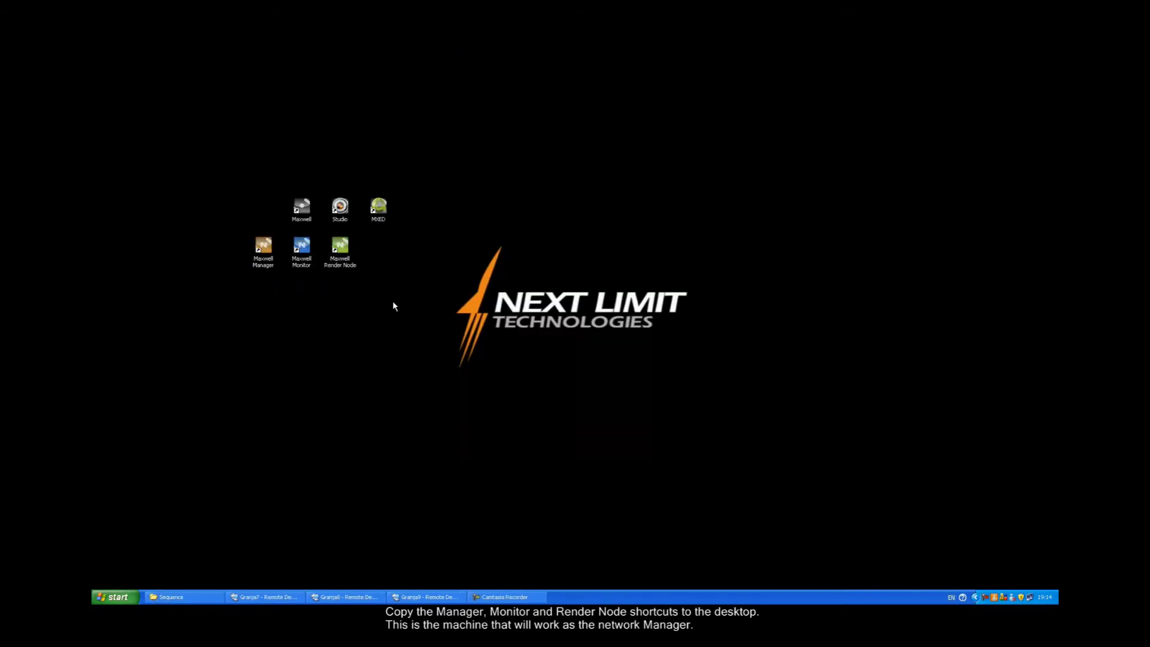
{"action": "left_click_drag", "start_coordinate": [394, 302], "coordinate": [293, 249]}
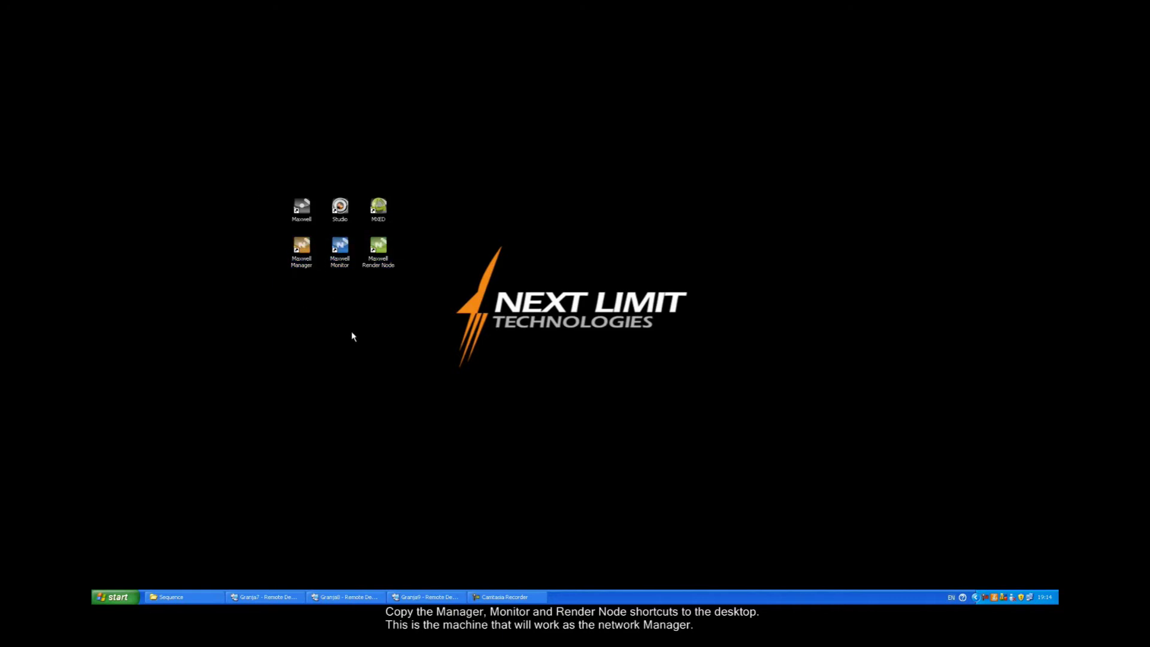
In the Granja7 remote session, select the rendernode shortcut in the Maxwell 2 folder
{"action": "left_click", "coordinate": [268, 597]}
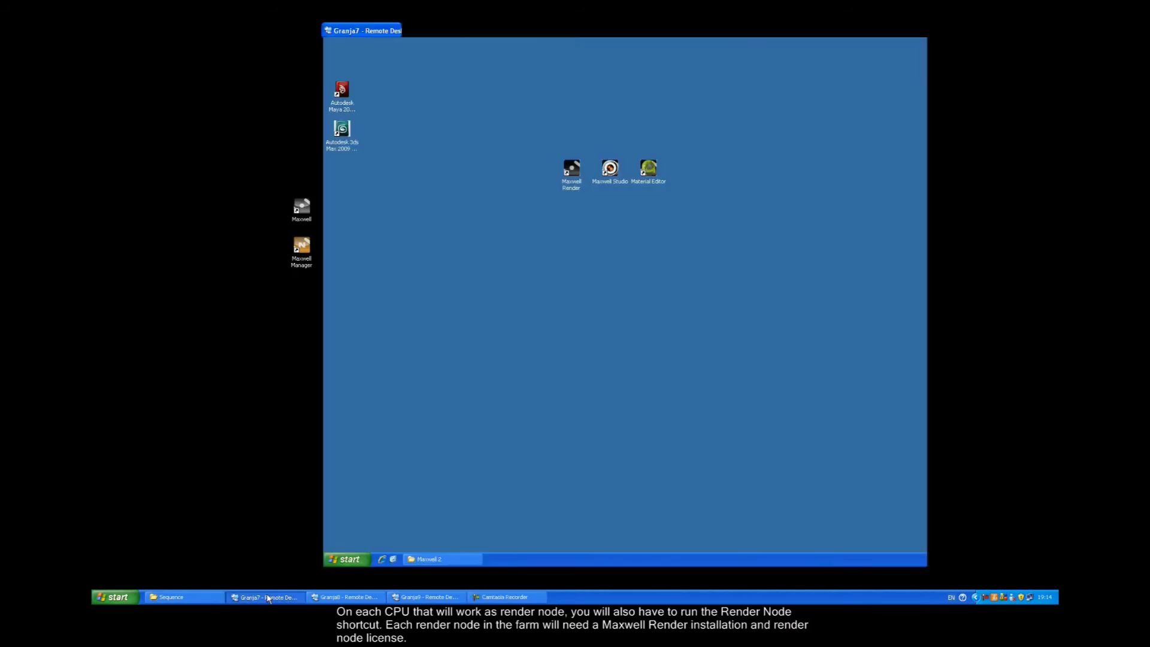
{"action": "left_click", "coordinate": [442, 559]}
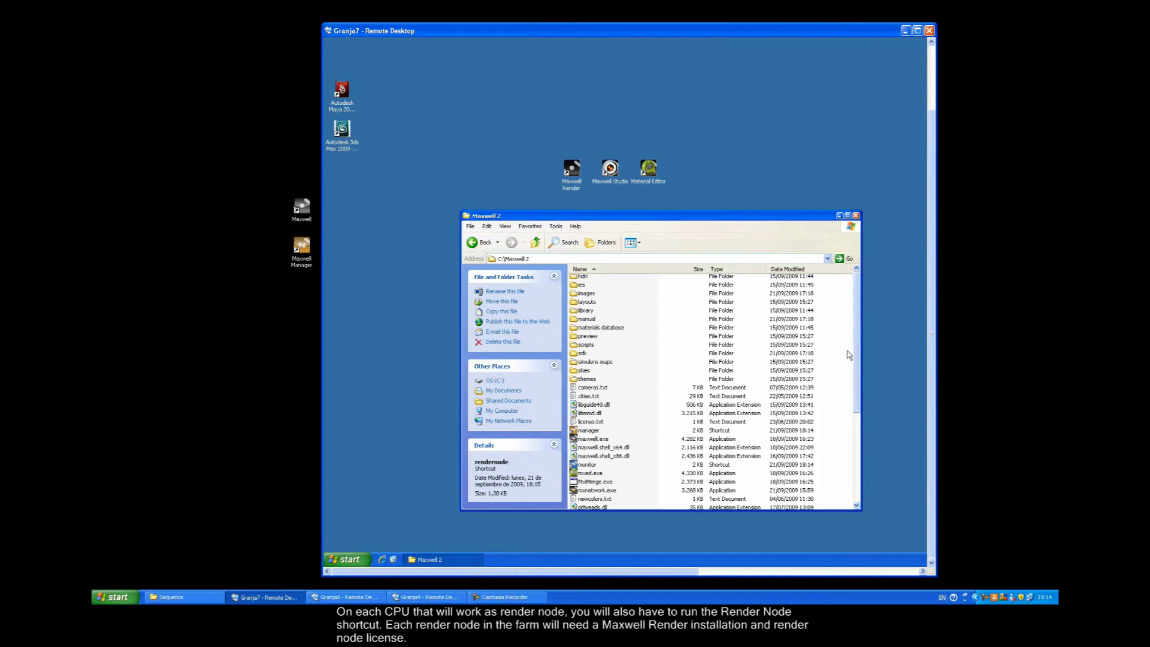
{"action": "left_click_drag", "start_coordinate": [856, 342], "coordinate": [855, 410]}
{"action": "left_click", "coordinate": [598, 320]}
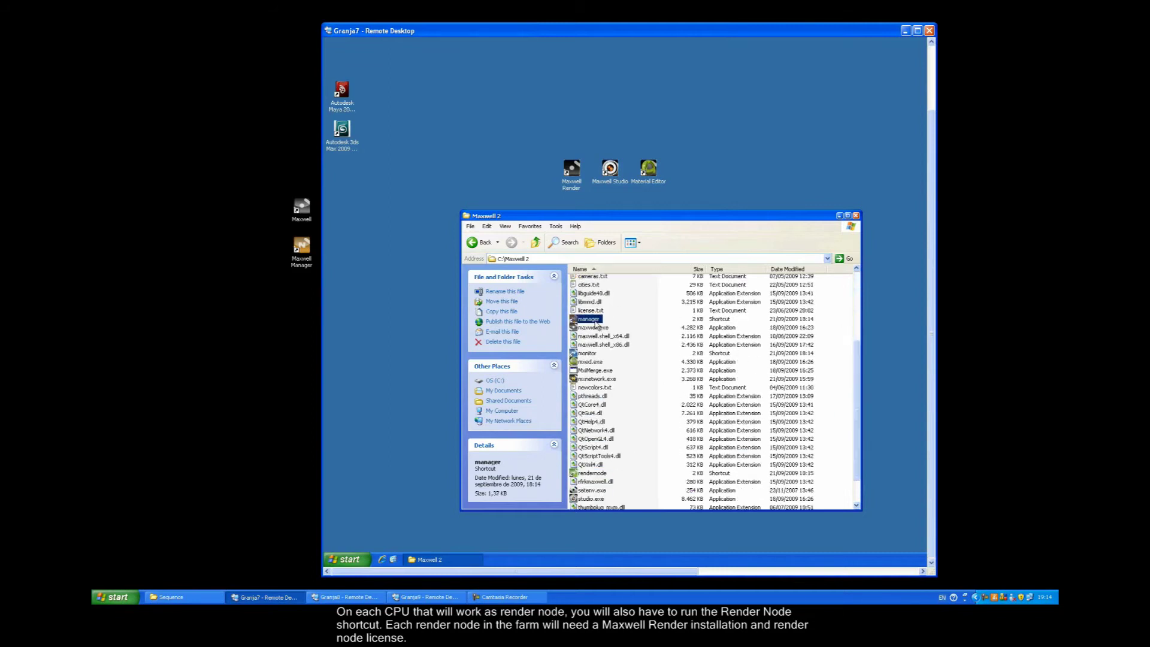
{"action": "left_click", "coordinate": [587, 355]}
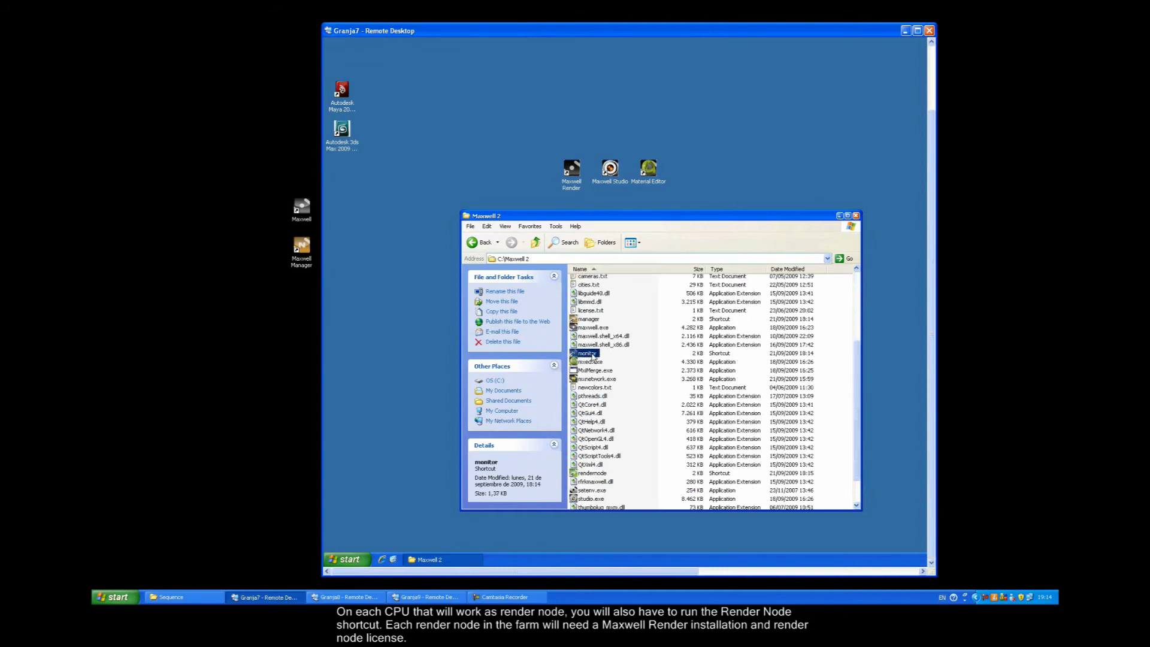
{"action": "left_click", "coordinate": [596, 474]}
{"action": "left_click_drag", "start_coordinate": [626, 221], "coordinate": [628, 242]}
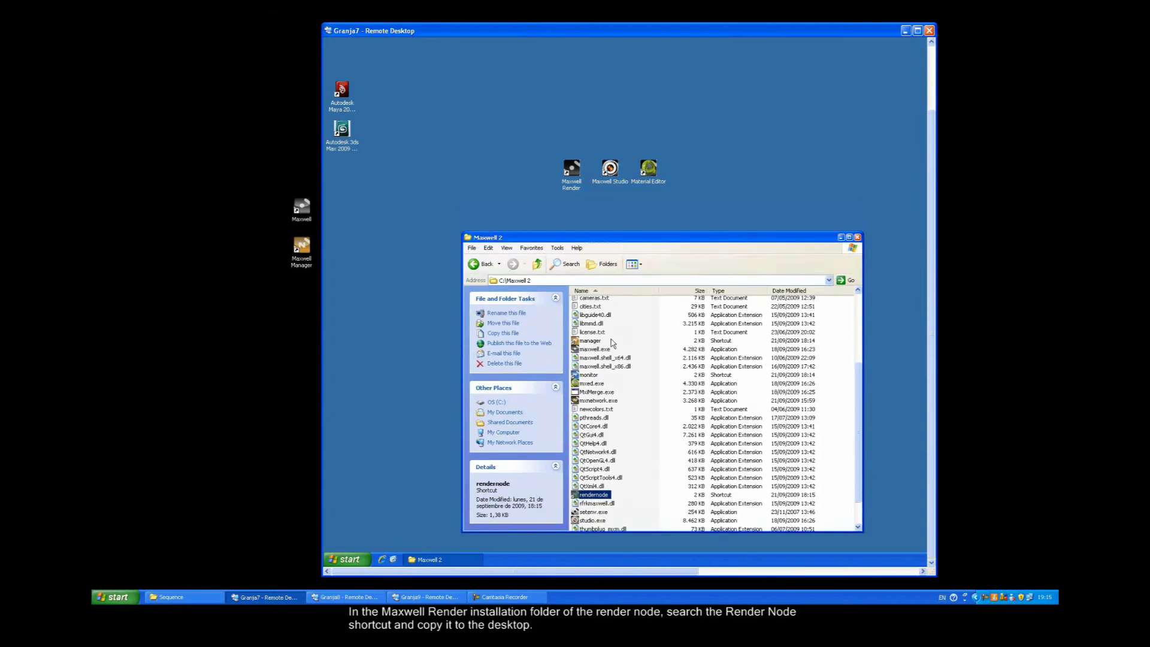
Copy rendernode to the Granja7 desktop, start the render node, and minimize the session
{"action": "left_click_drag", "start_coordinate": [595, 496], "coordinate": [616, 227]}
{"action": "right_click_drag", "start_coordinate": [615, 227], "coordinate": [613, 215]}
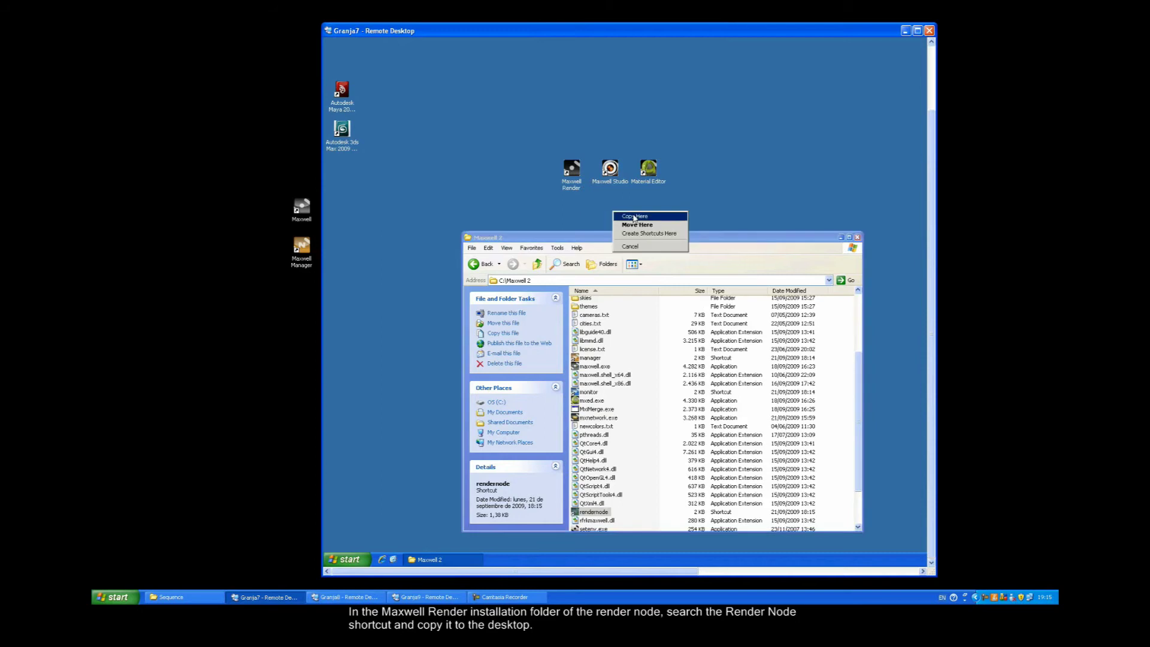
{"action": "left_click", "coordinate": [634, 219]}
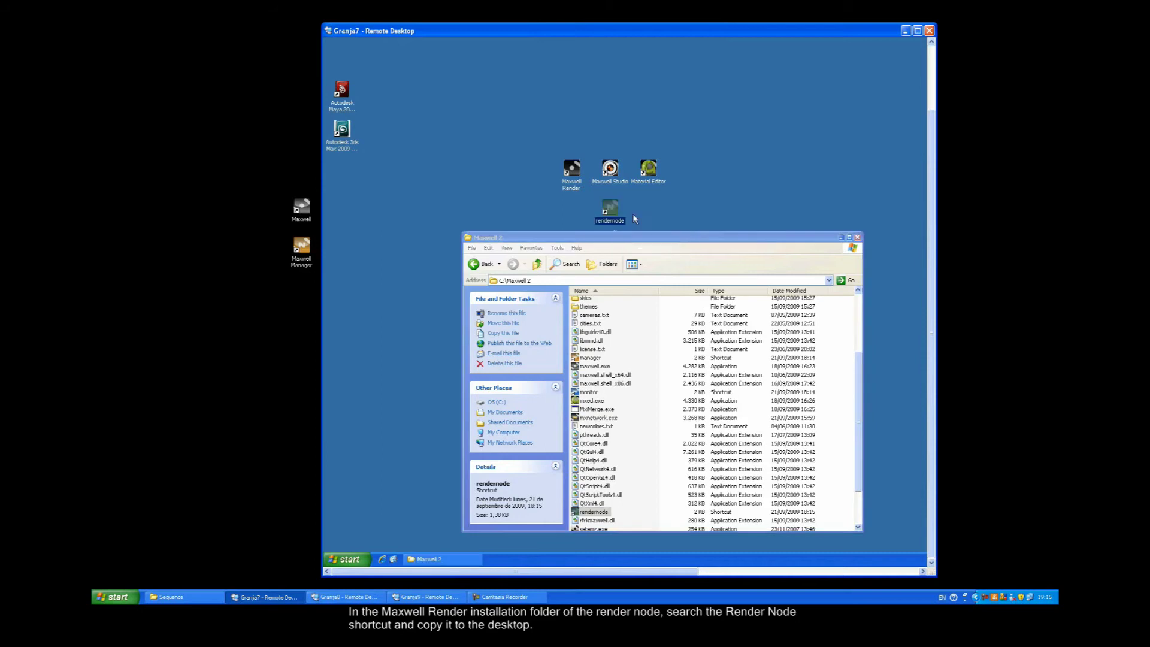
{"action": "left_click", "coordinate": [841, 237]}
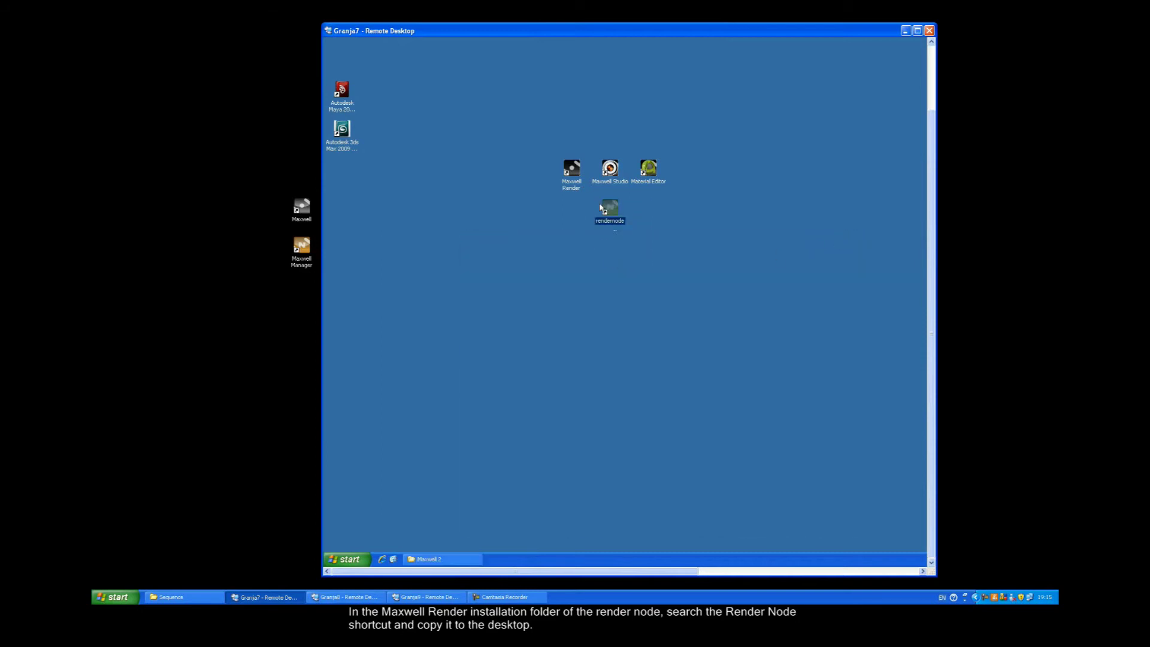
{"action": "double_click", "coordinate": [612, 210]}
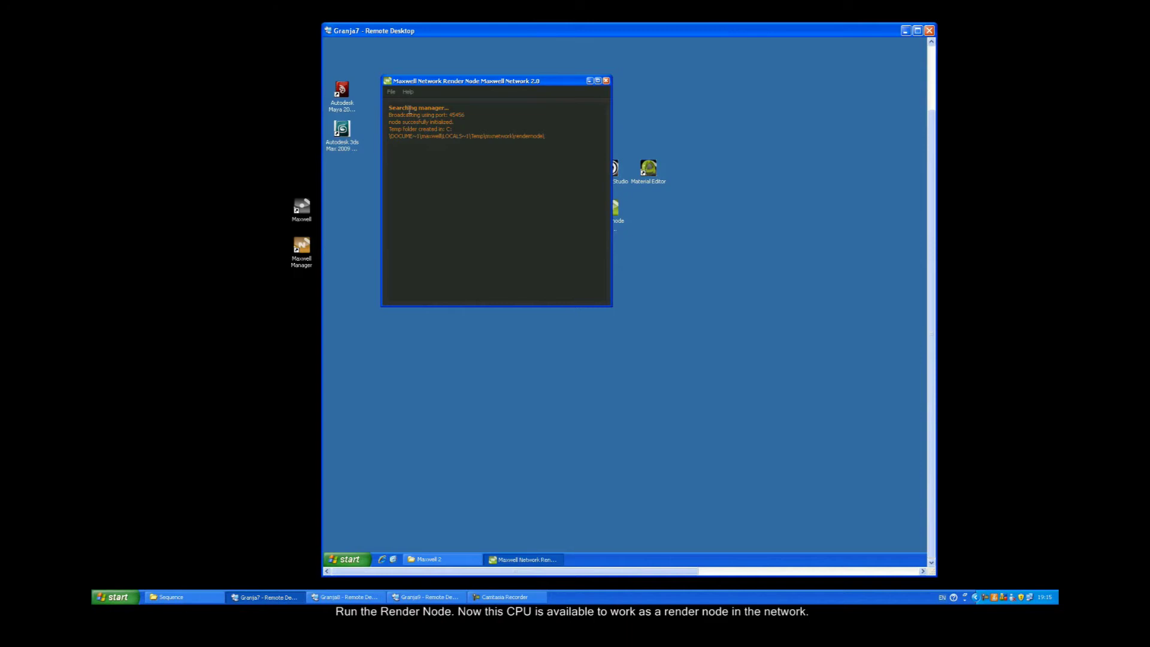
{"action": "left_click", "coordinate": [905, 31]}
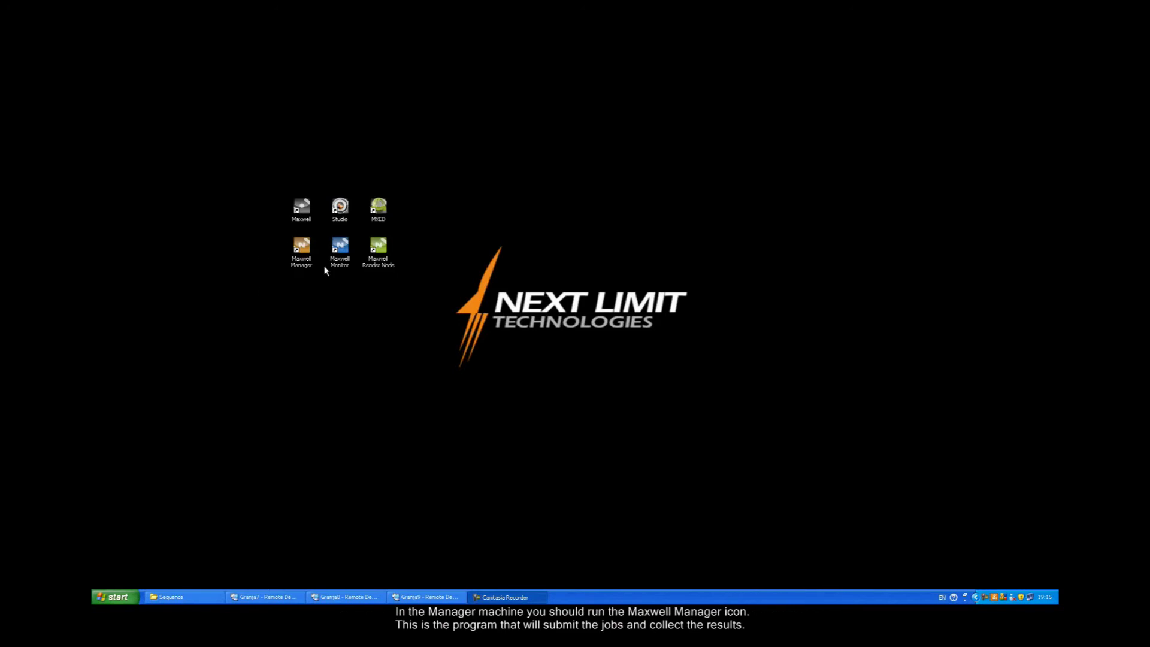
Launch Maxwell Manager and check its console for the three Render Node found entries
{"action": "left_click", "coordinate": [302, 246]}
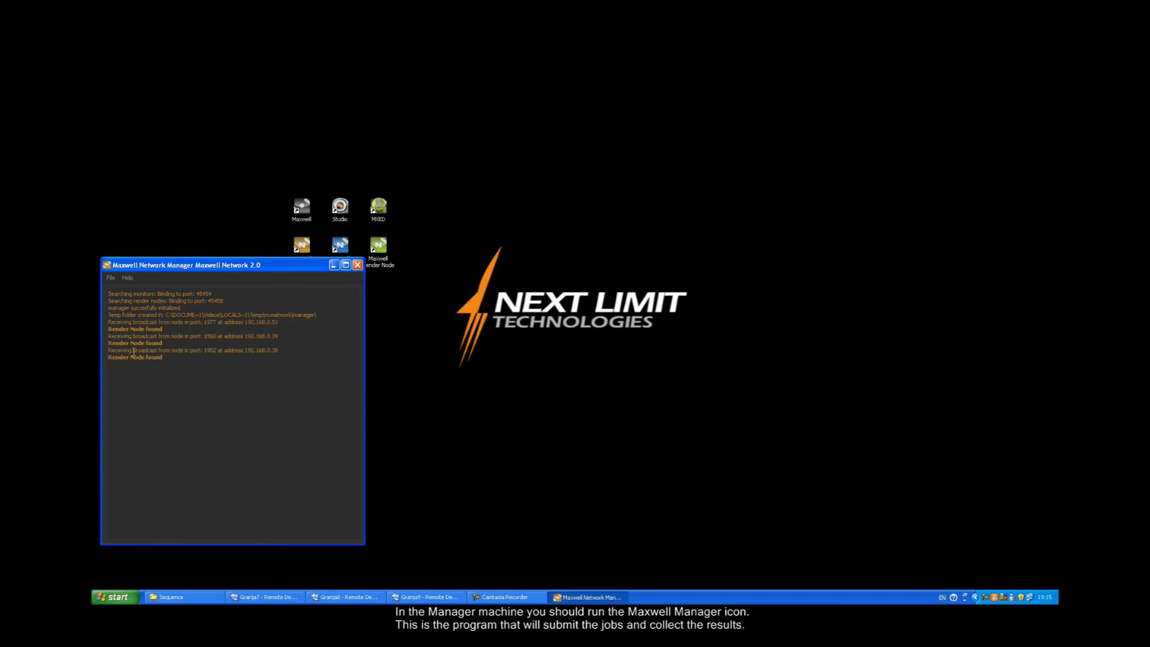
{"action": "left_click_drag", "start_coordinate": [168, 329], "coordinate": [169, 443]}
{"action": "left_click", "coordinate": [191, 443]}
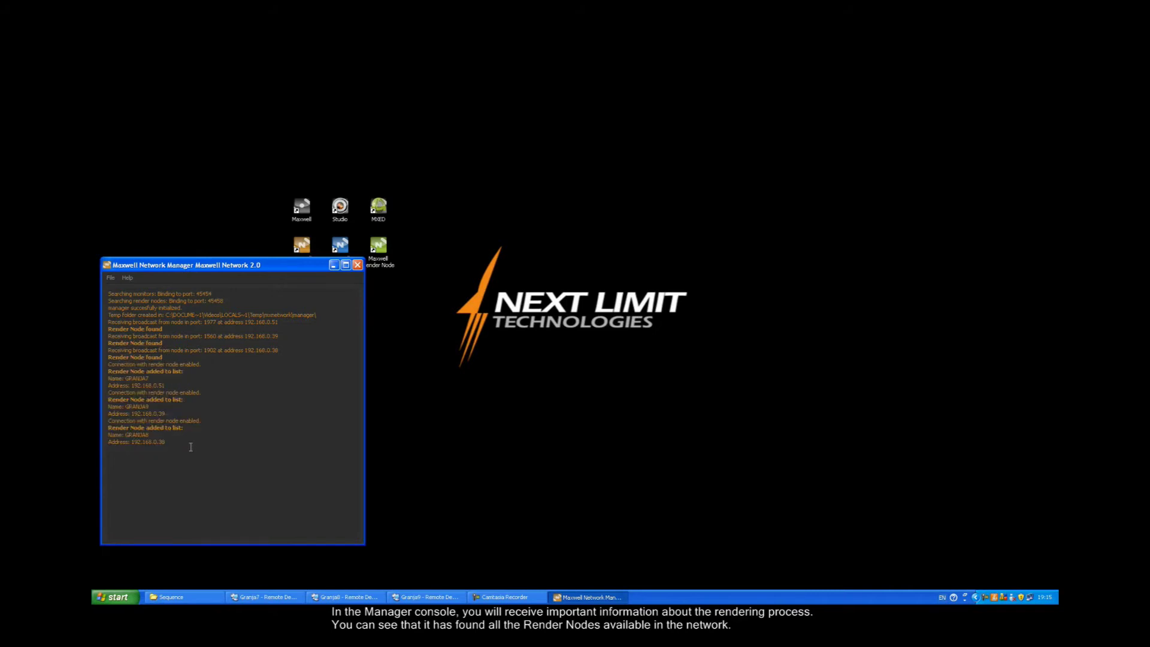
{"action": "left_click_drag", "start_coordinate": [267, 266], "coordinate": [269, 282]}
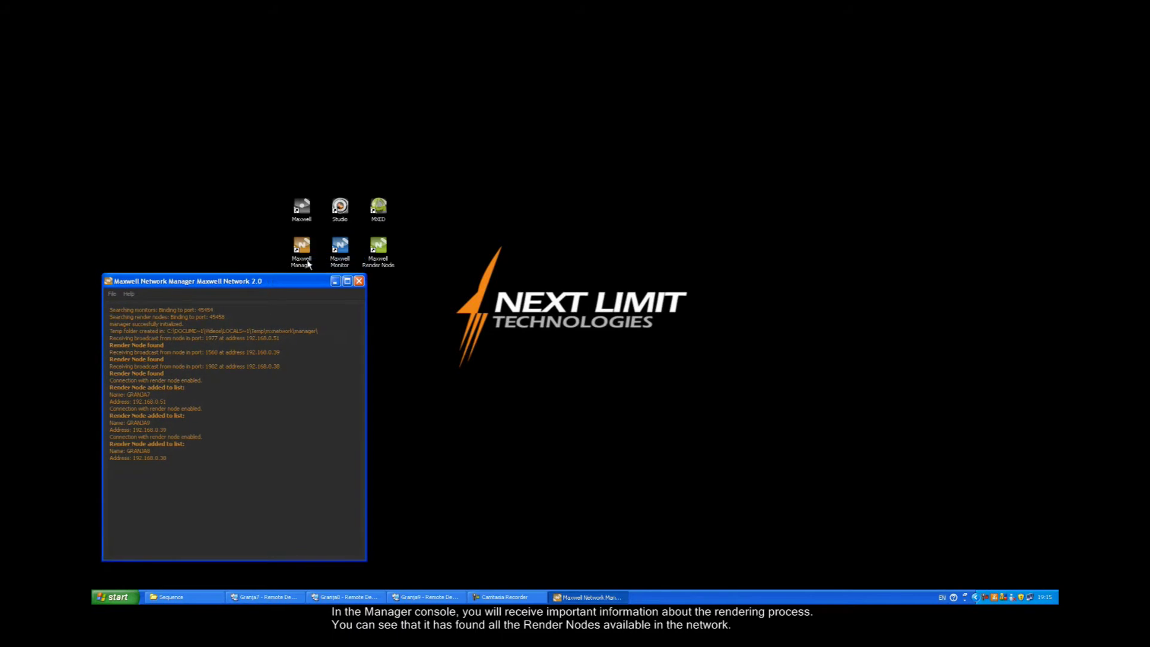
Launch Maxwell Monitor and position its window
{"action": "double_click", "coordinate": [340, 247]}
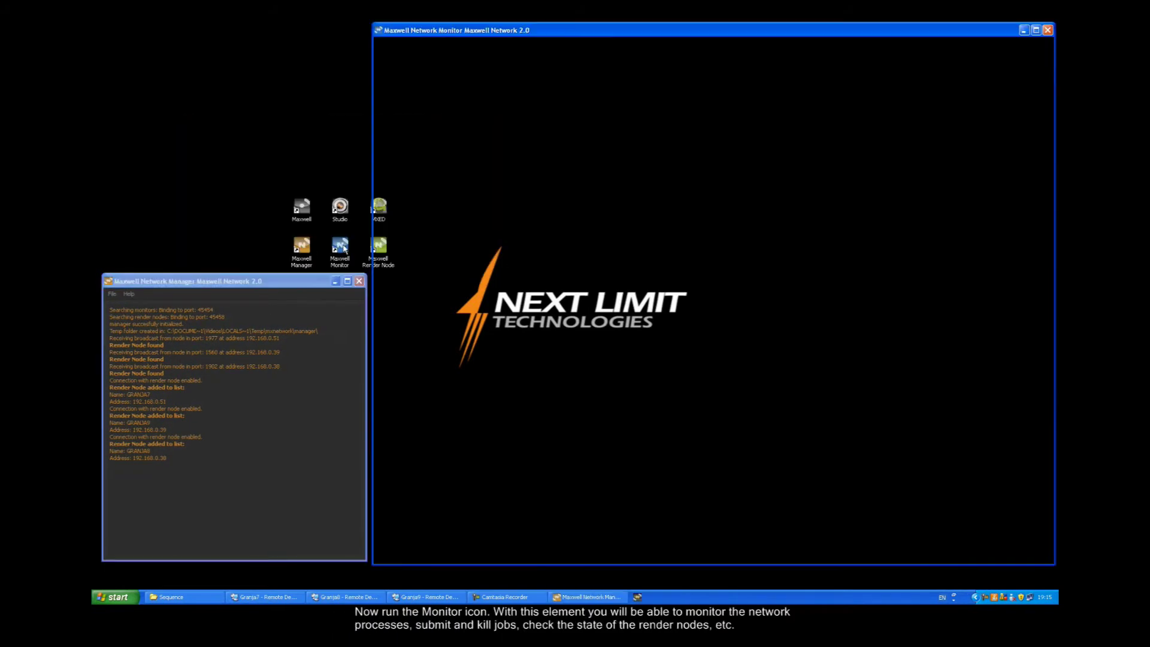
{"action": "left_click_drag", "start_coordinate": [519, 37], "coordinate": [540, 31]}
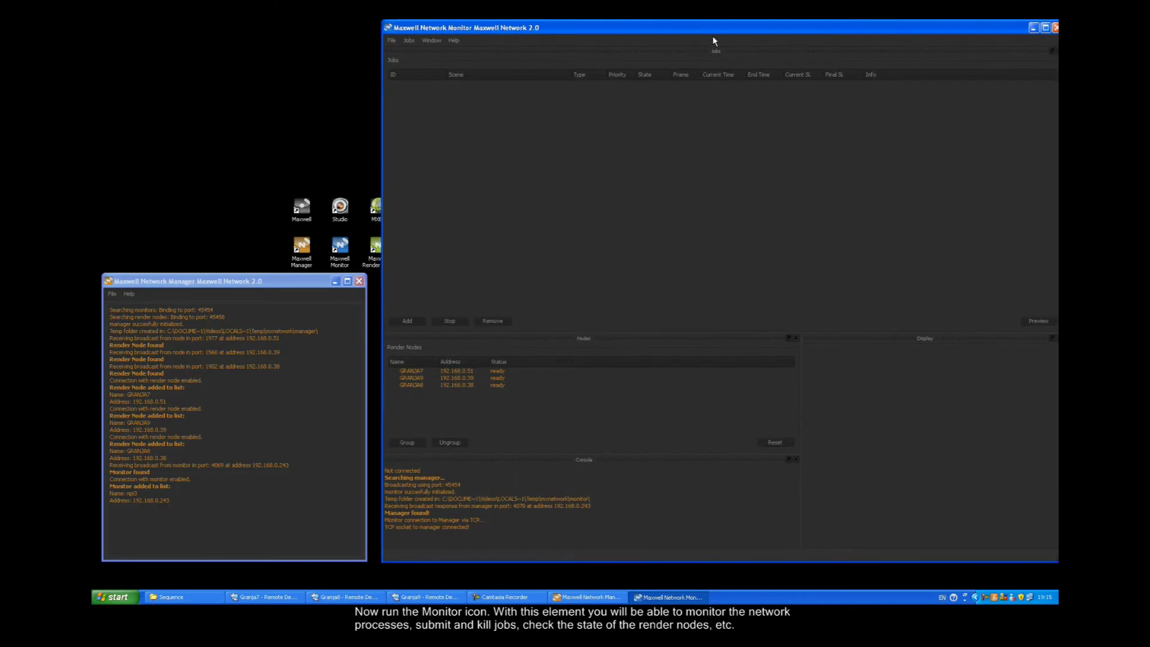
{"action": "left_click_drag", "start_coordinate": [714, 34], "coordinate": [703, 29]}
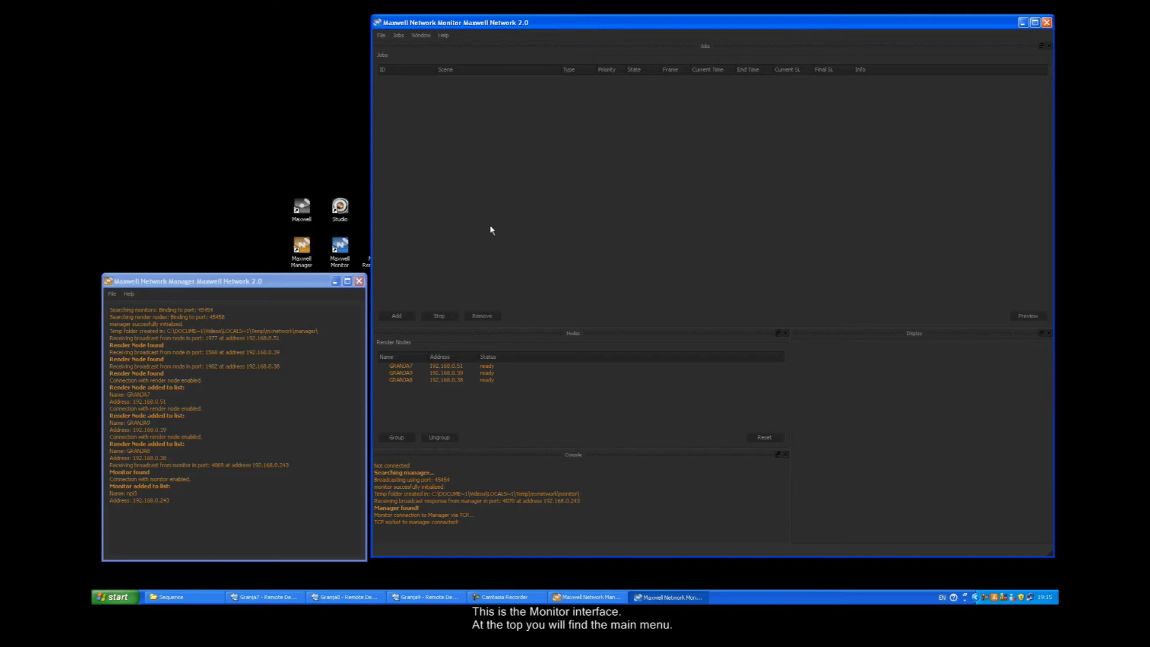
View the network preferences and cancel them unchanged, then open the File menu
{"action": "left_click", "coordinate": [382, 36]}
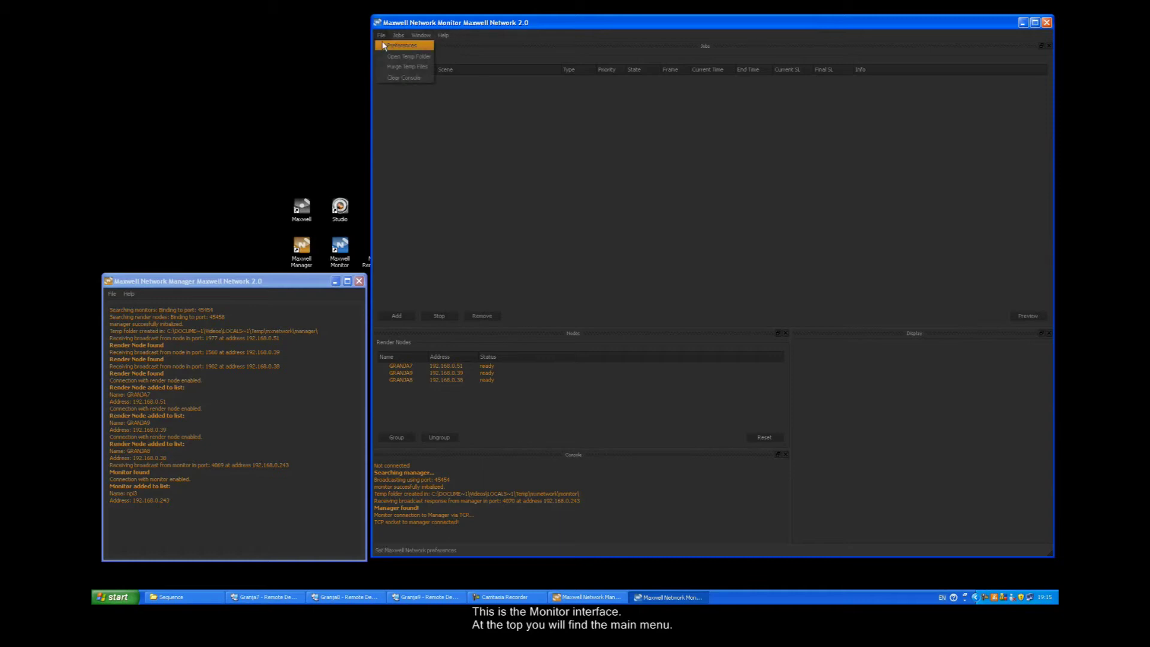
{"action": "left_click", "coordinate": [390, 46]}
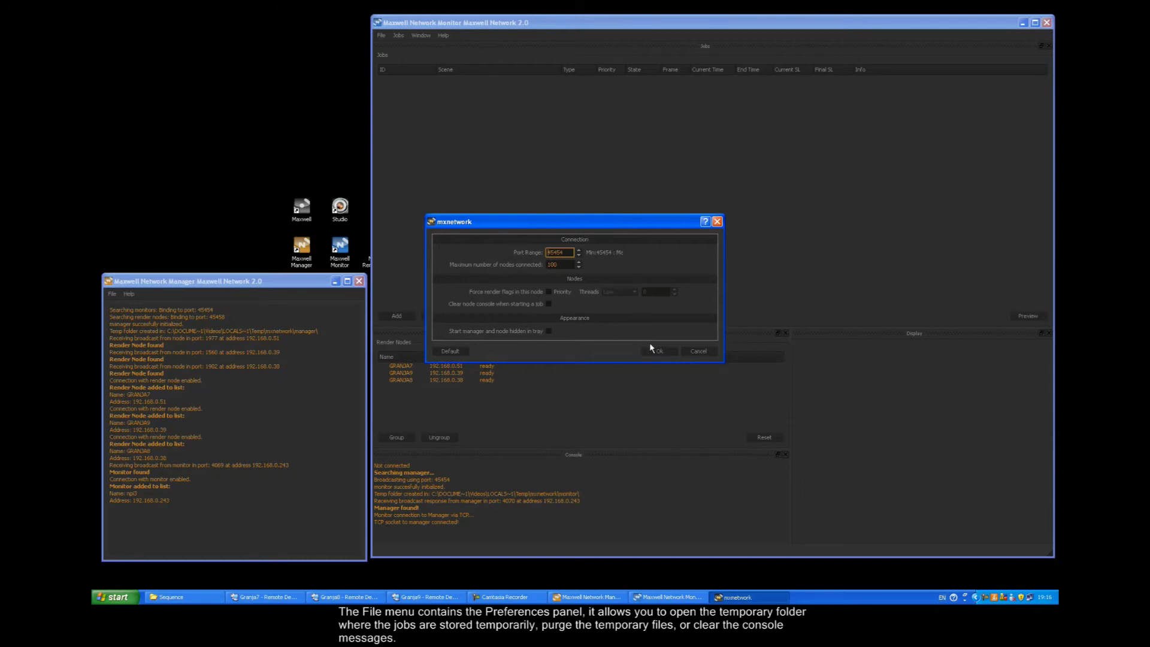
{"action": "left_click", "coordinate": [697, 351]}
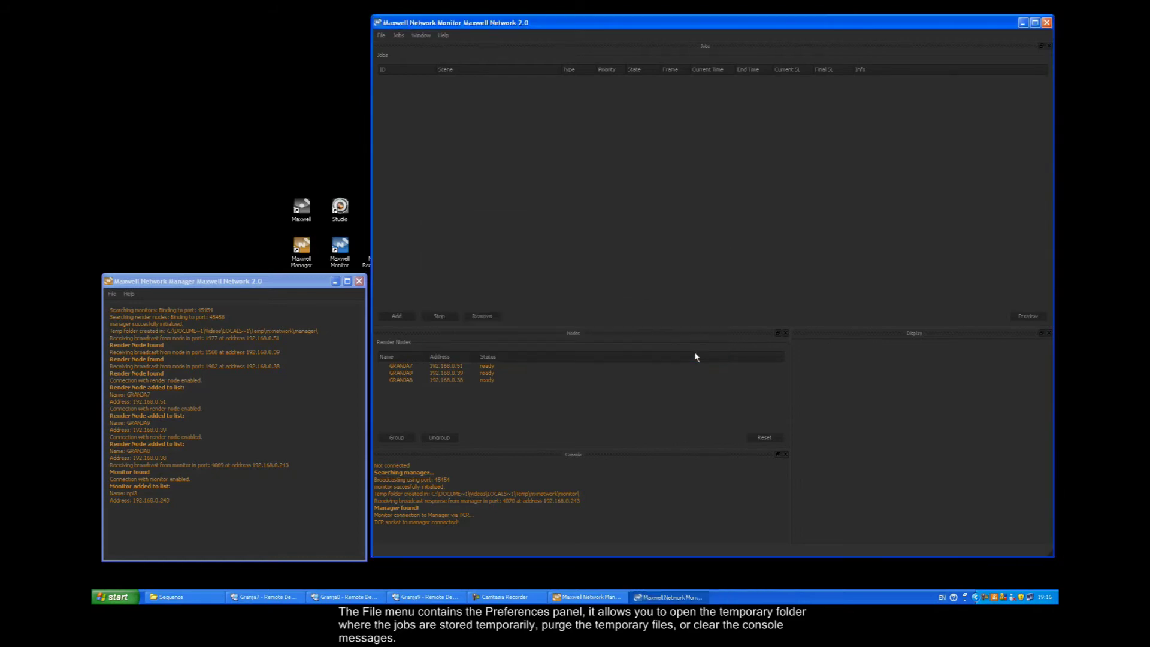
{"action": "left_click", "coordinate": [381, 35]}
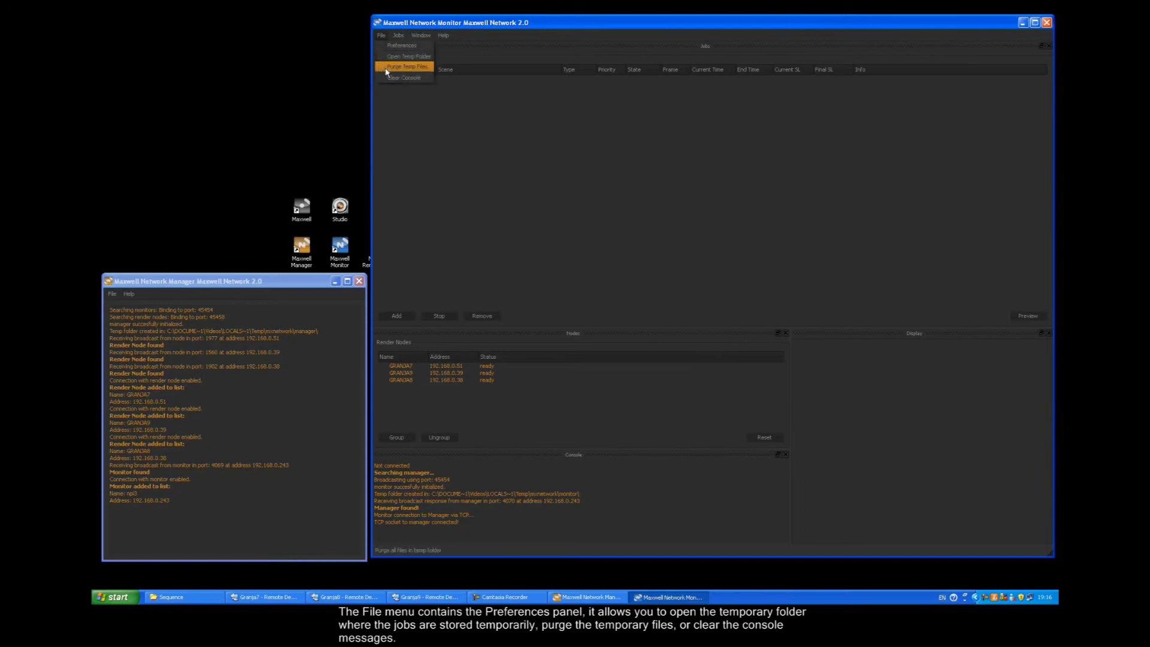
Look over the Help menu entries, then dismiss the menus to show the main window
{"action": "mouse_move", "coordinate": [394, 37]}
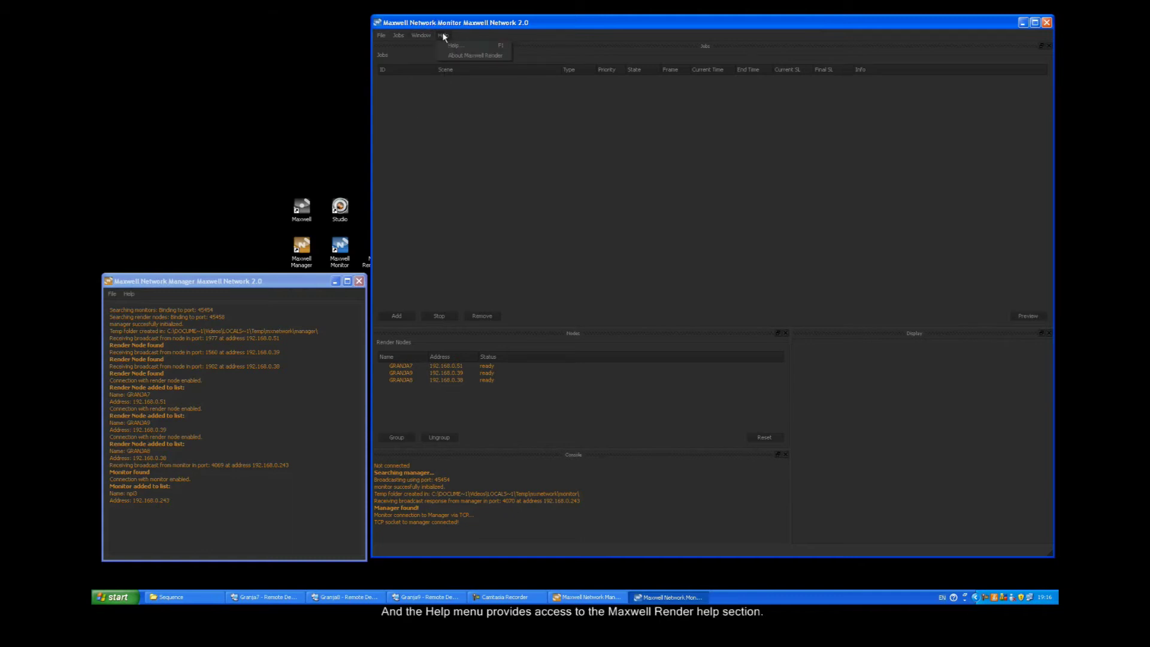
{"action": "left_click", "coordinate": [381, 36]}
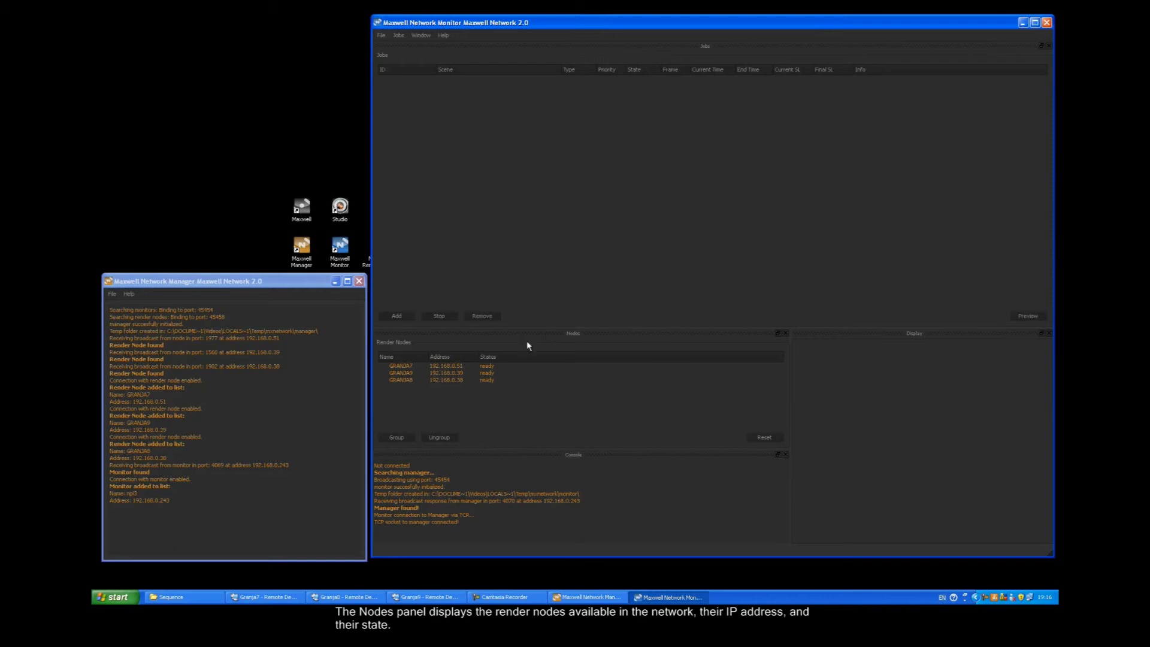
{"action": "left_click", "coordinate": [403, 365]}
{"action": "left_click", "coordinate": [402, 373]}
{"action": "left_click", "coordinate": [403, 379]}
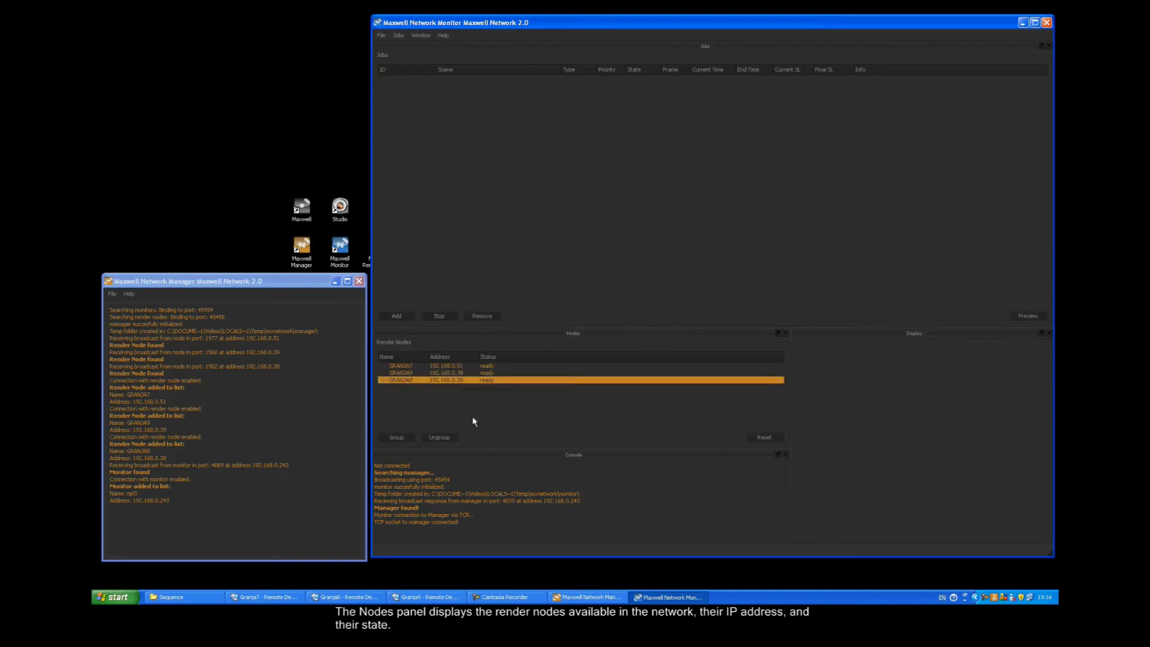
{"action": "left_click", "coordinate": [403, 373], "text": "ctrl"}
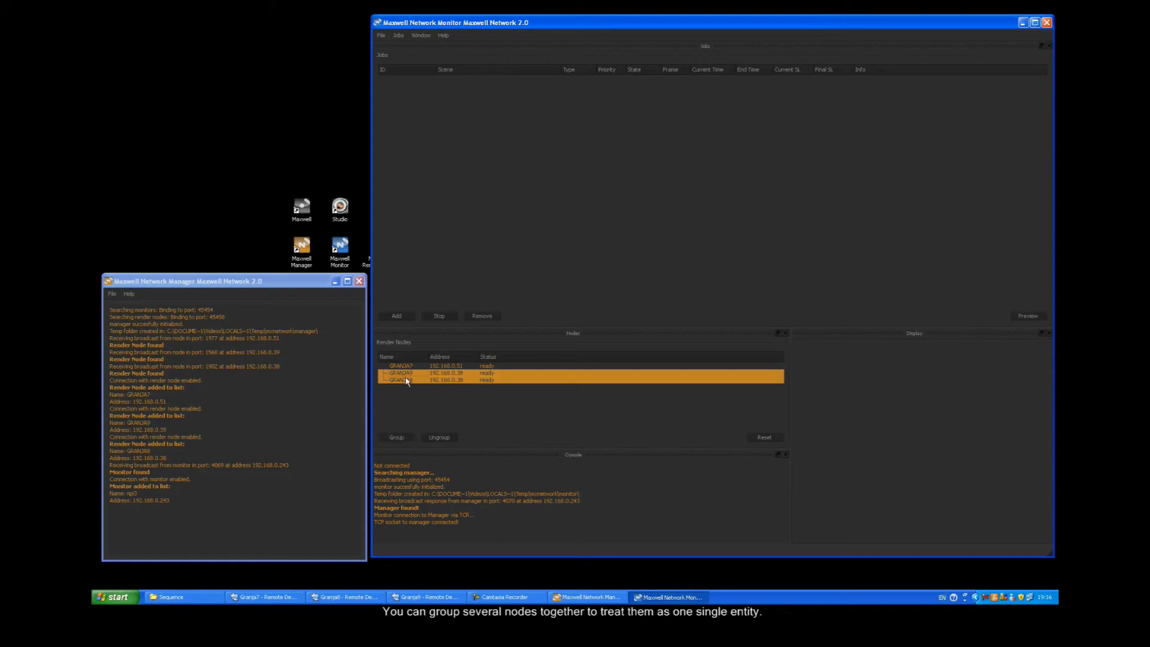
{"action": "left_click", "coordinate": [400, 438]}
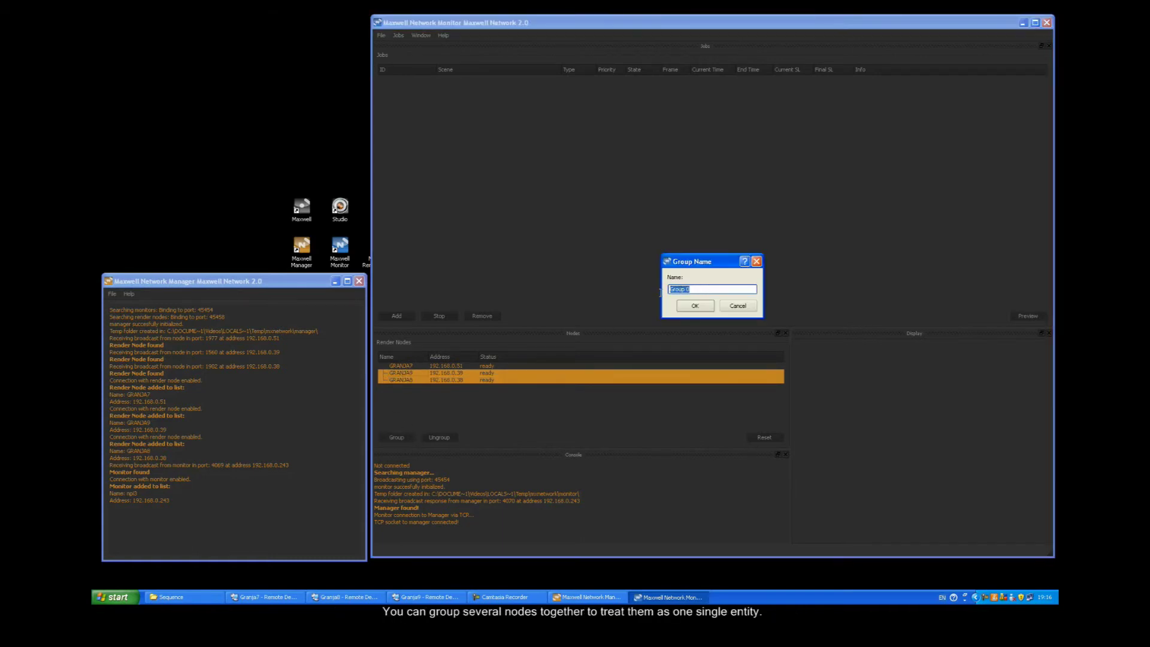
{"action": "type", "text": "Office"}
{"action": "left_click", "coordinate": [696, 306]}
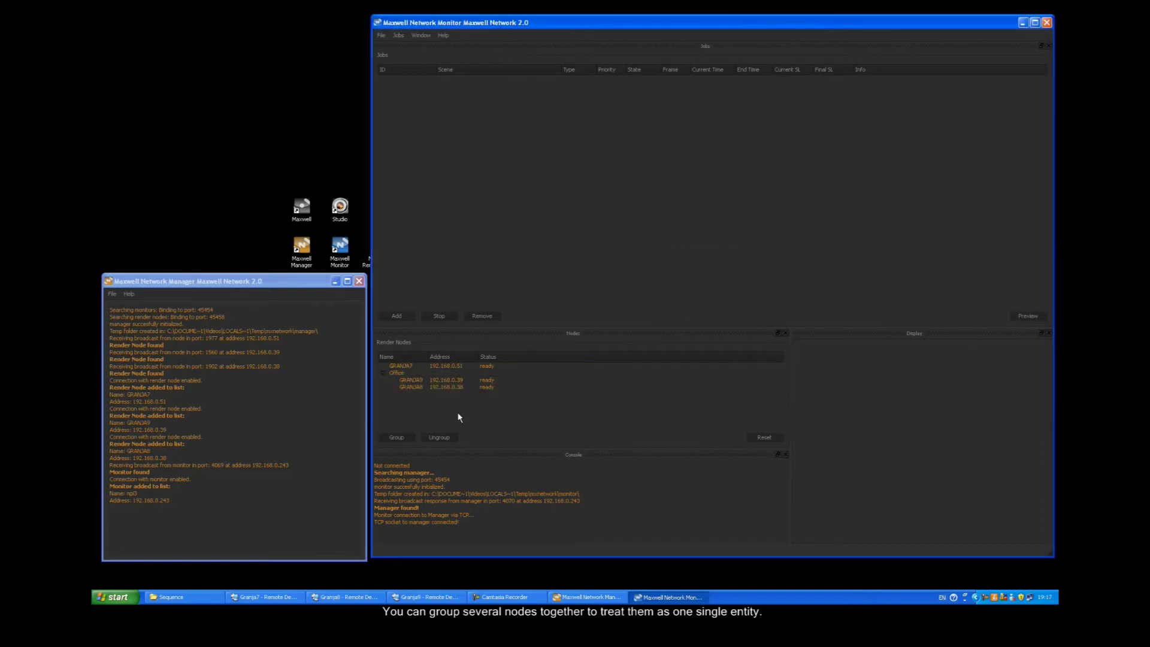
{"action": "left_click", "coordinate": [412, 382]}
{"action": "left_click", "coordinate": [414, 388], "text": "ctrl"}
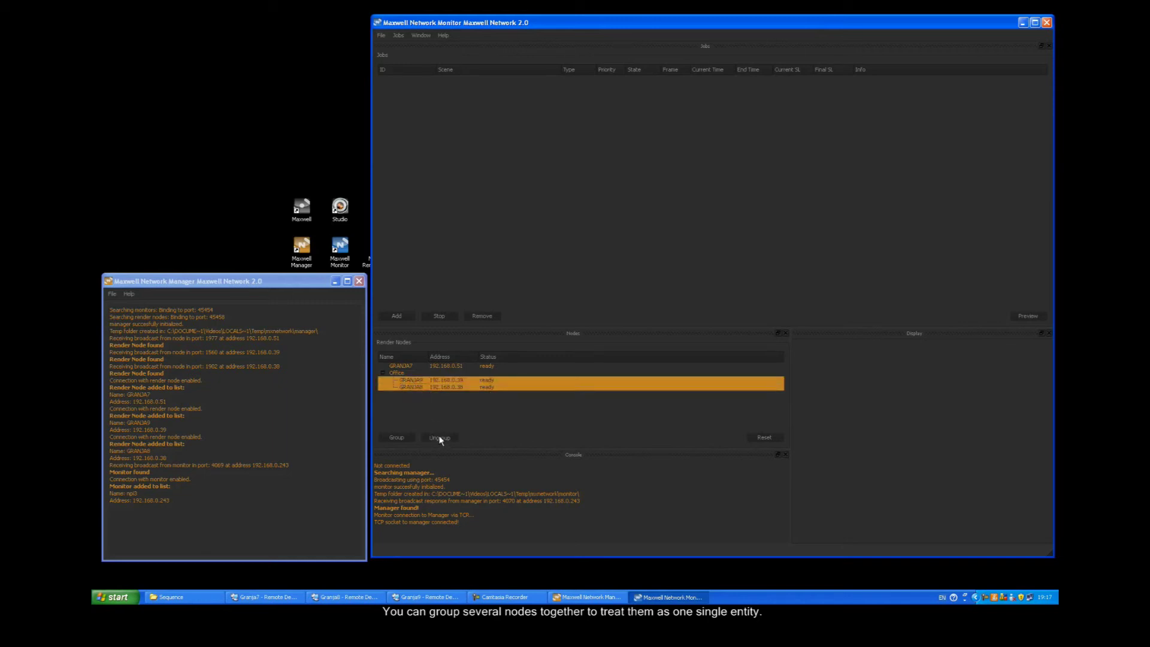
{"action": "left_click", "coordinate": [405, 375]}
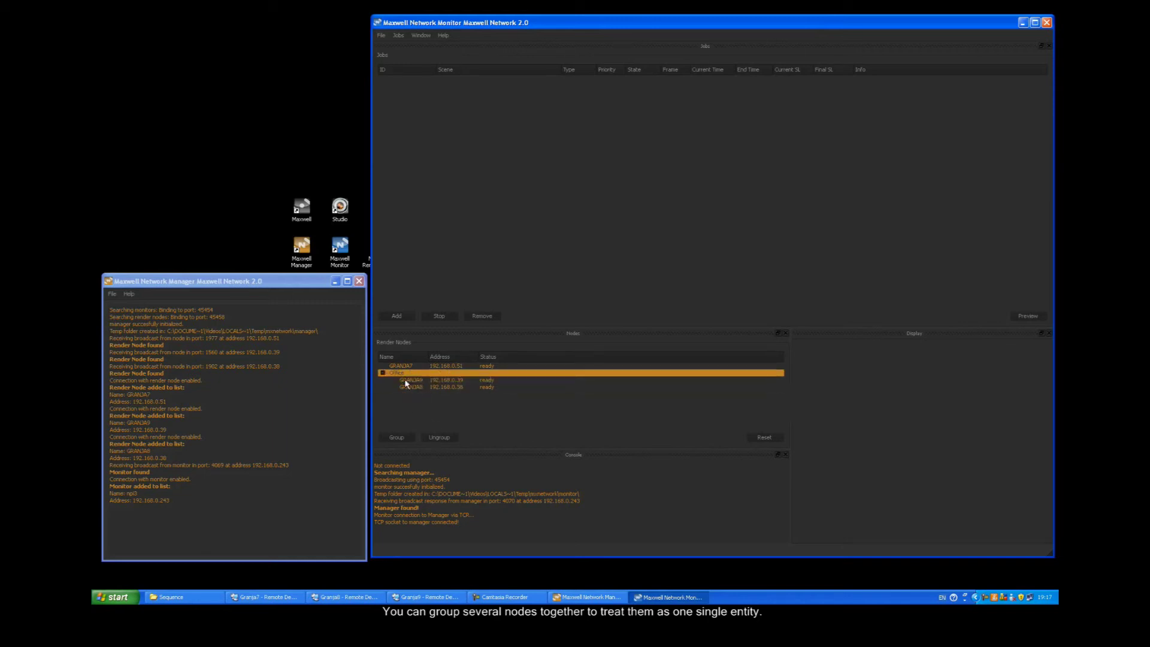
{"action": "left_click", "coordinate": [439, 438]}
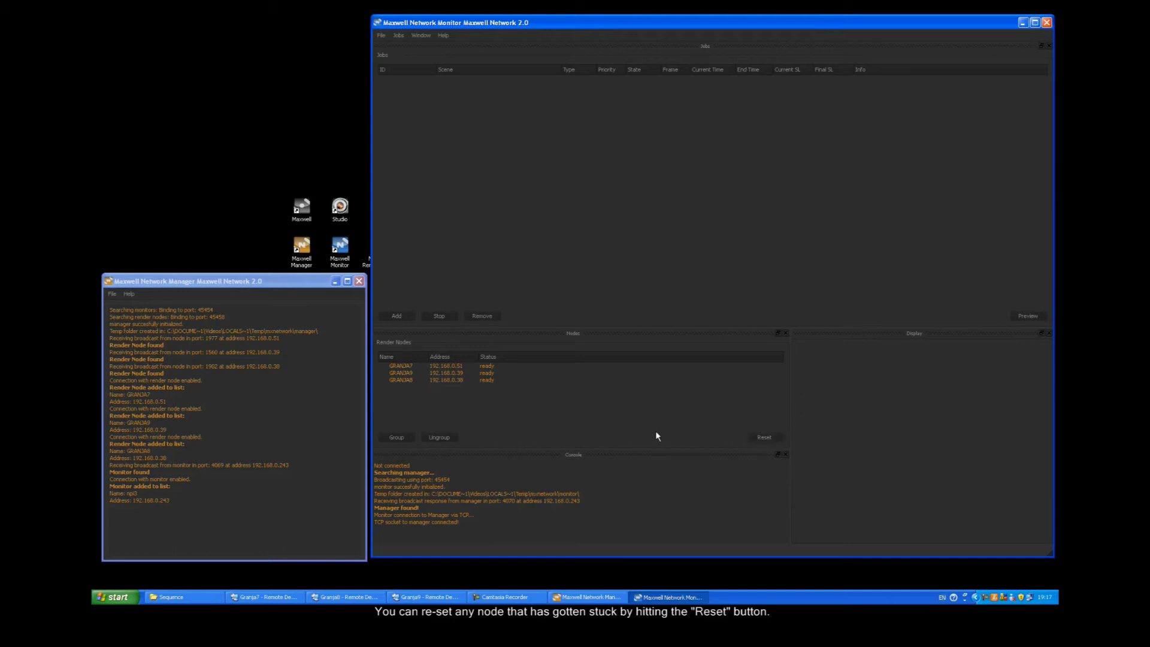
{"action": "left_click_drag", "start_coordinate": [461, 523], "coordinate": [381, 466]}
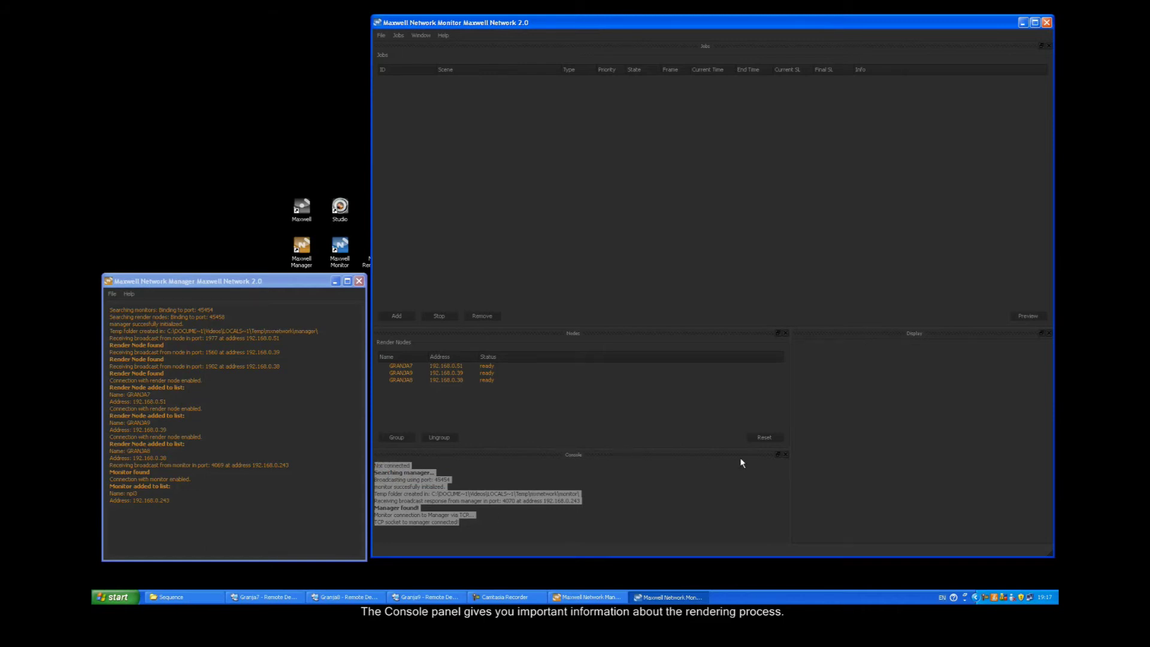
{"action": "left_click", "coordinate": [724, 489]}
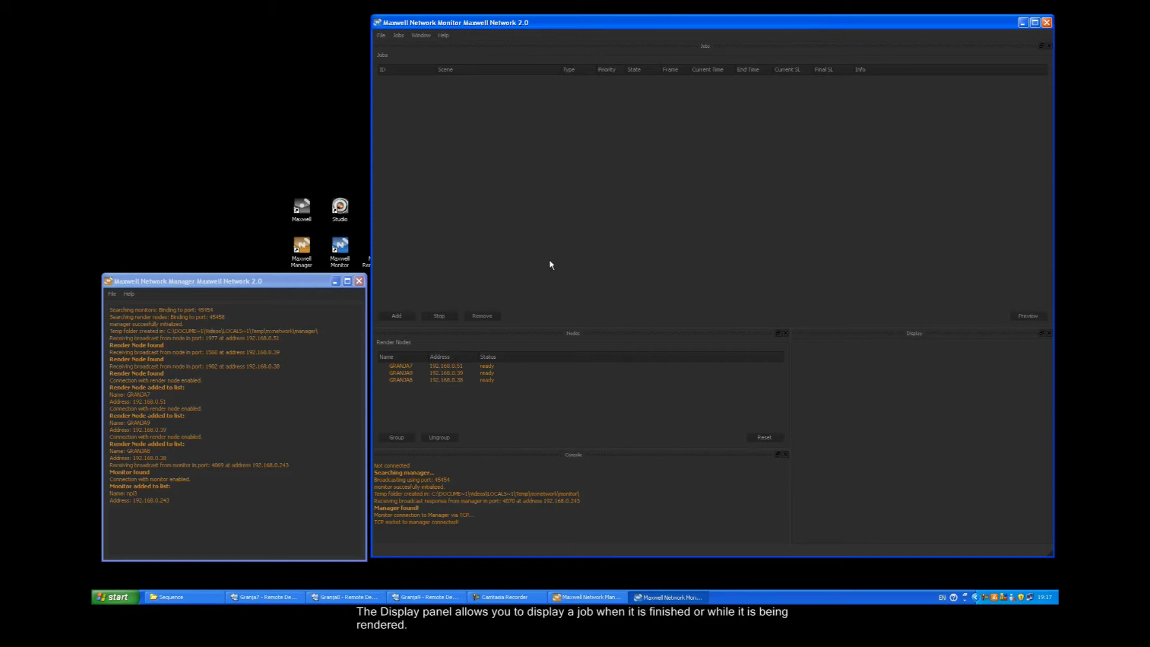
Start a new network job as a Single Job and advance to the render options
{"action": "left_click", "coordinate": [399, 317]}
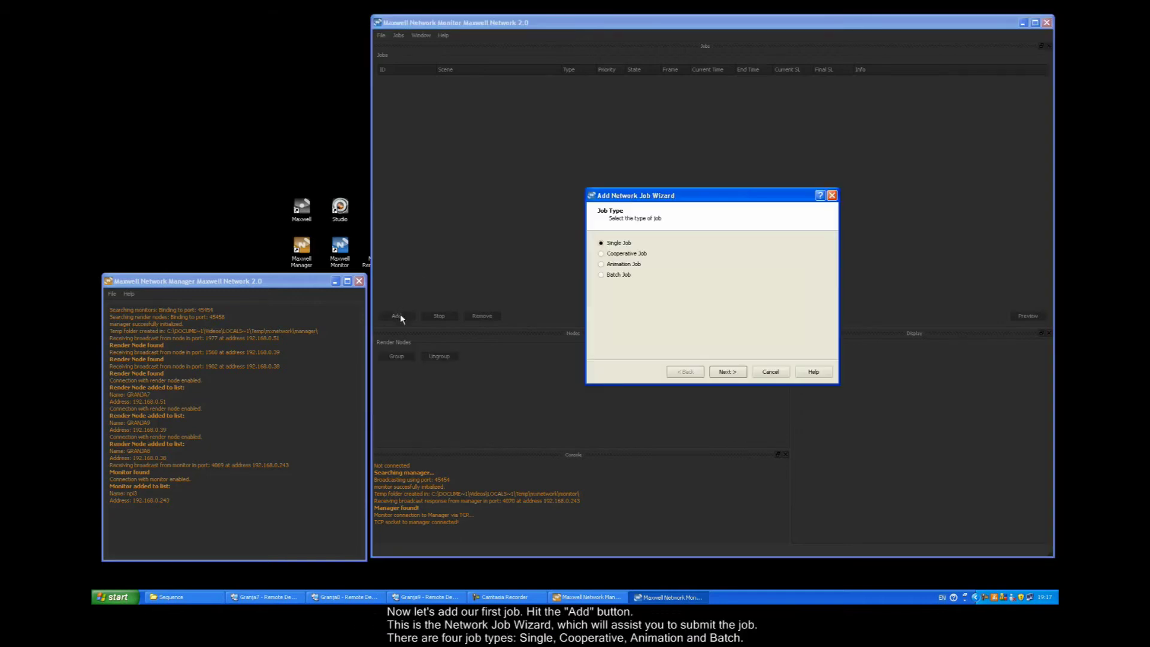
{"action": "left_click_drag", "start_coordinate": [639, 197], "coordinate": [643, 186]}
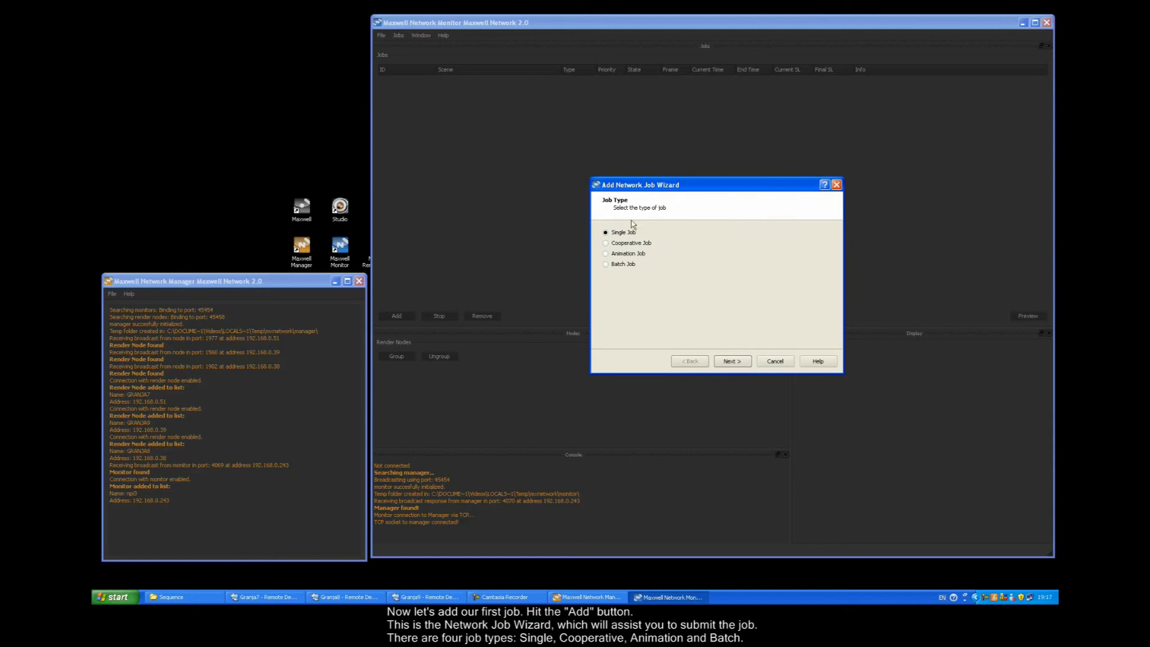
{"action": "left_click", "coordinate": [624, 244]}
{"action": "left_click", "coordinate": [622, 253]}
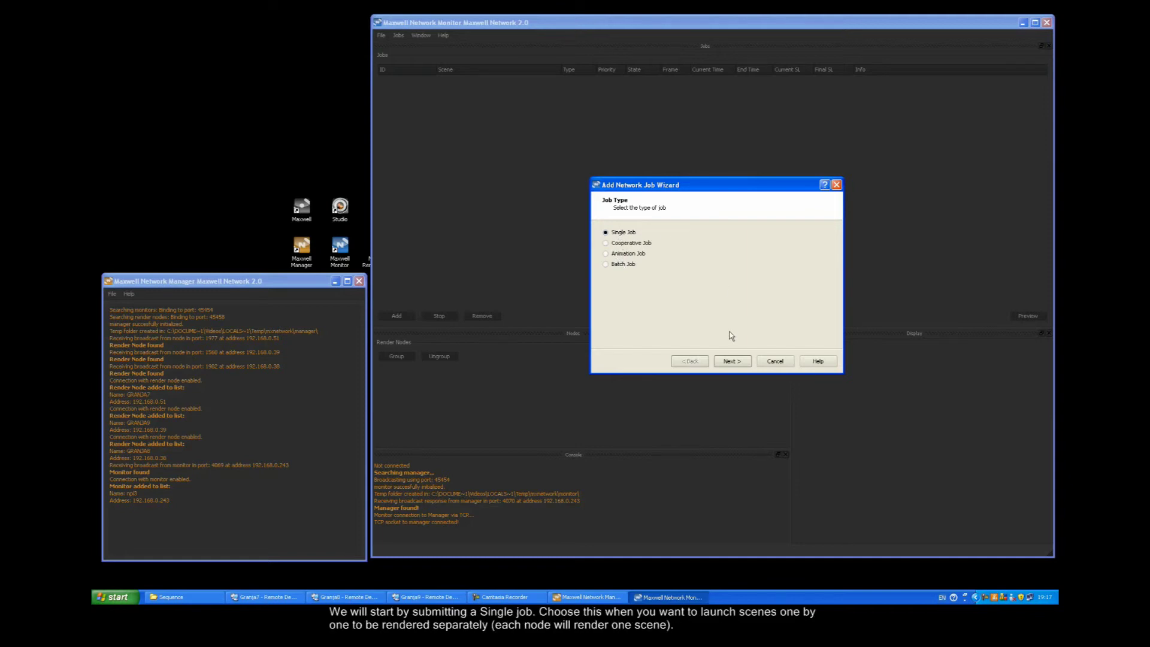
{"action": "left_click", "coordinate": [732, 361]}
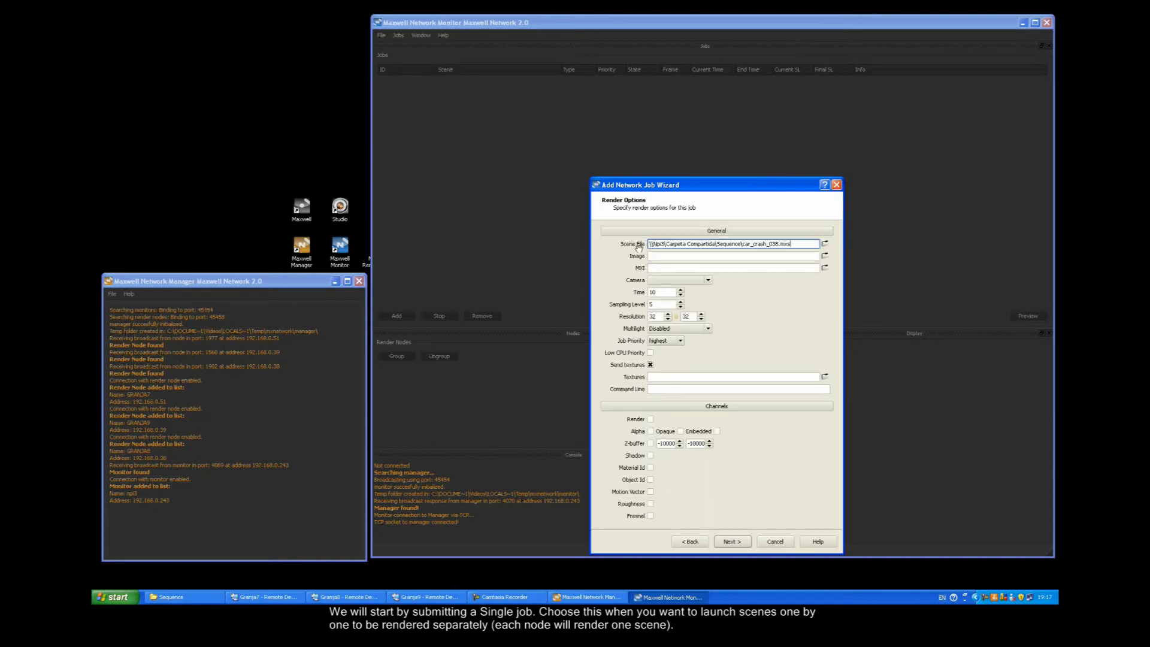
Set the job's scene file to car_crash.0001.mxs from the Sequence folder
{"action": "left_click", "coordinate": [826, 245]}
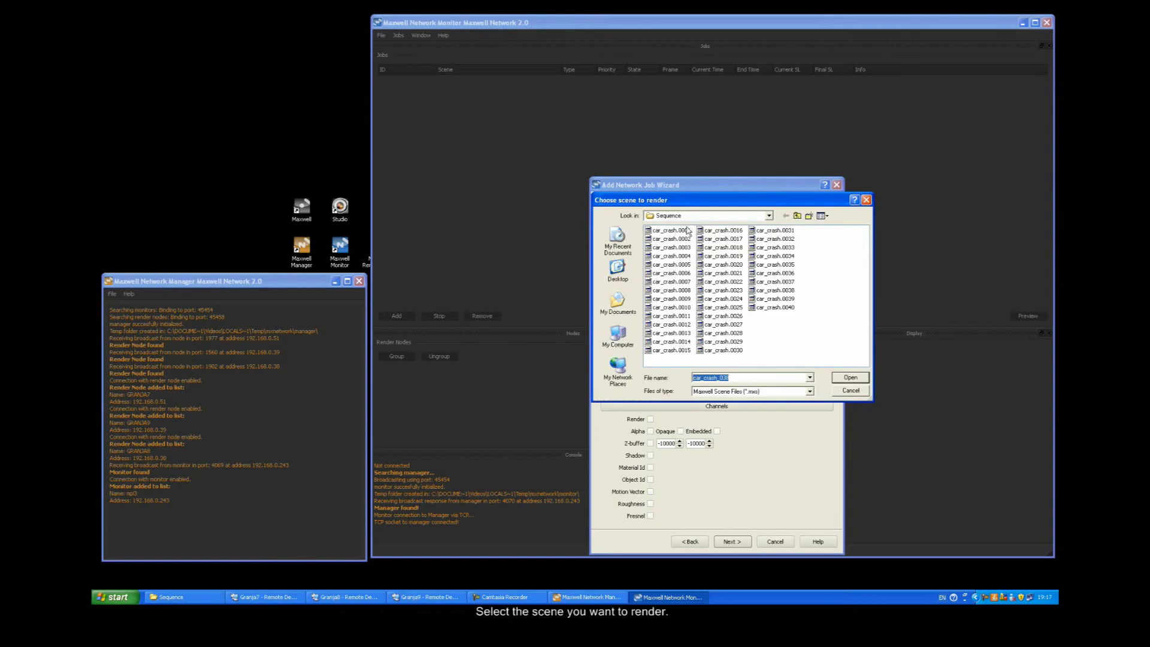
{"action": "left_click", "coordinate": [685, 231]}
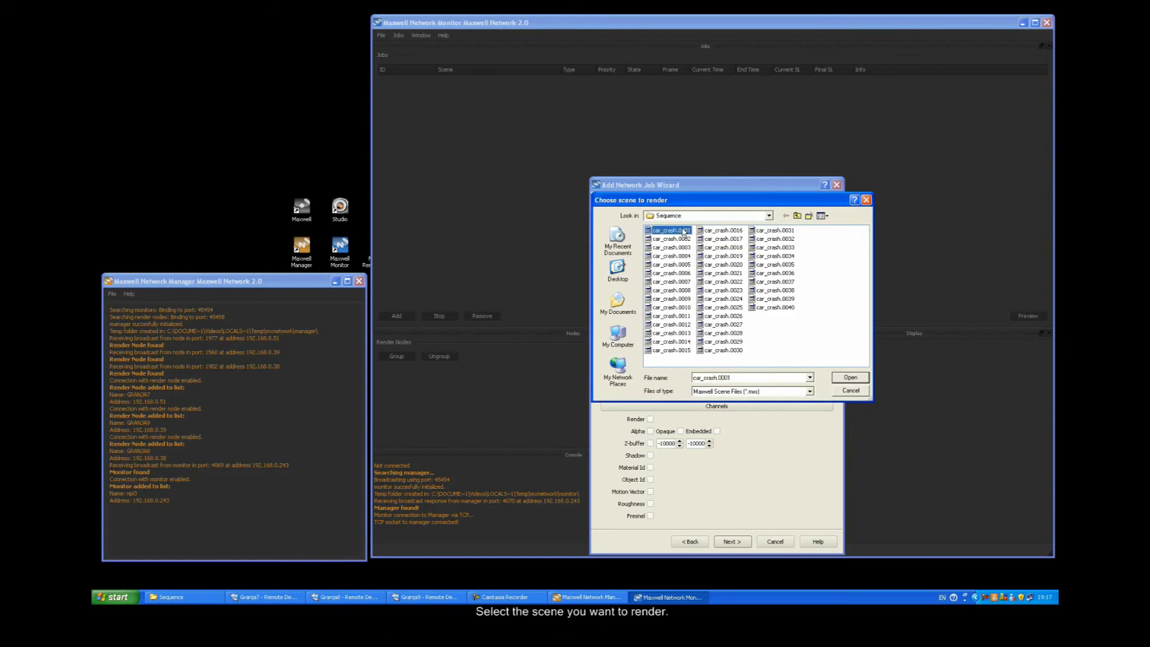
{"action": "left_click", "coordinate": [848, 378]}
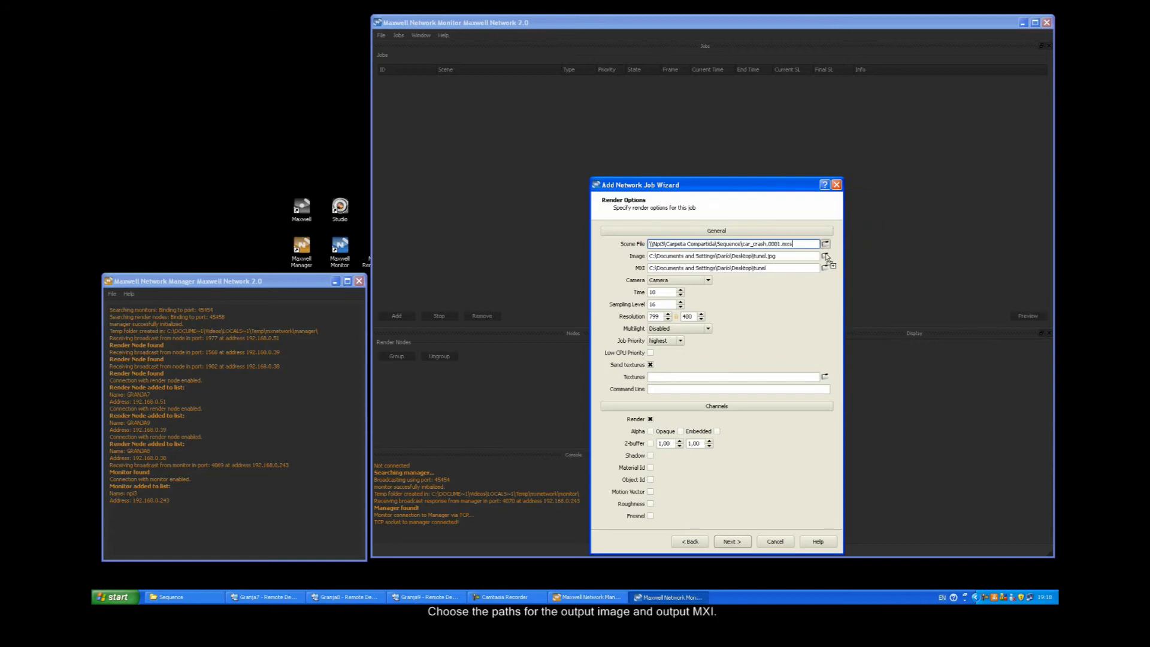
Save the image output to a new output_folder and use the same path for MXI output
{"action": "left_click", "coordinate": [826, 256]}
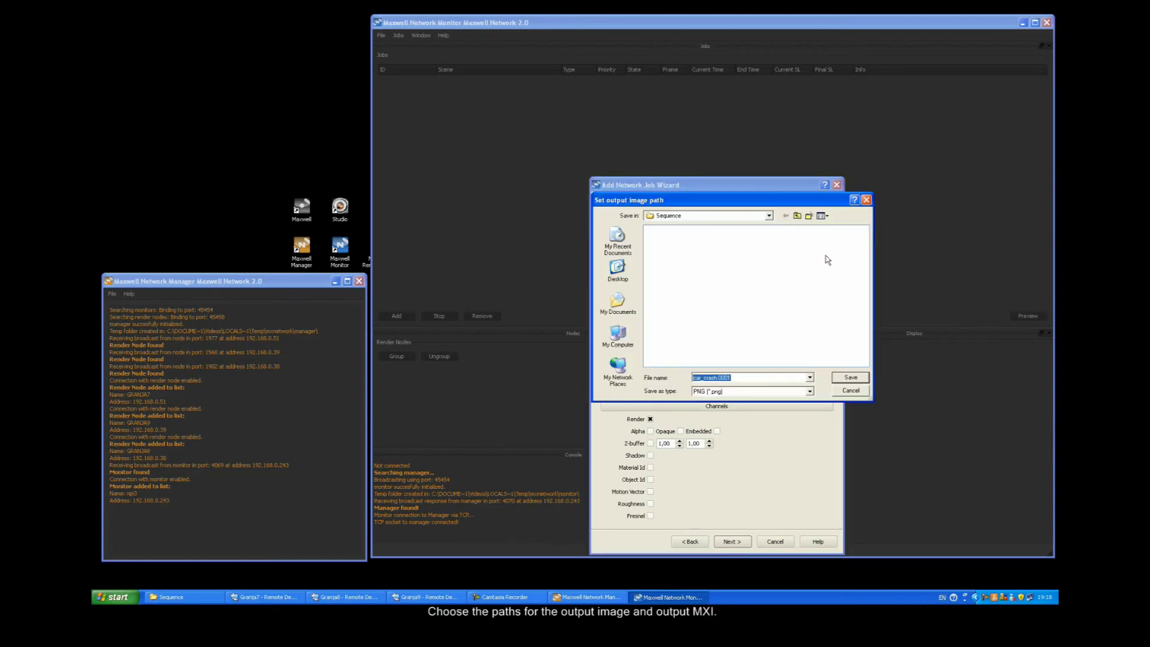
{"action": "left_click", "coordinate": [809, 216]}
{"action": "type", "text": "output_folder"}
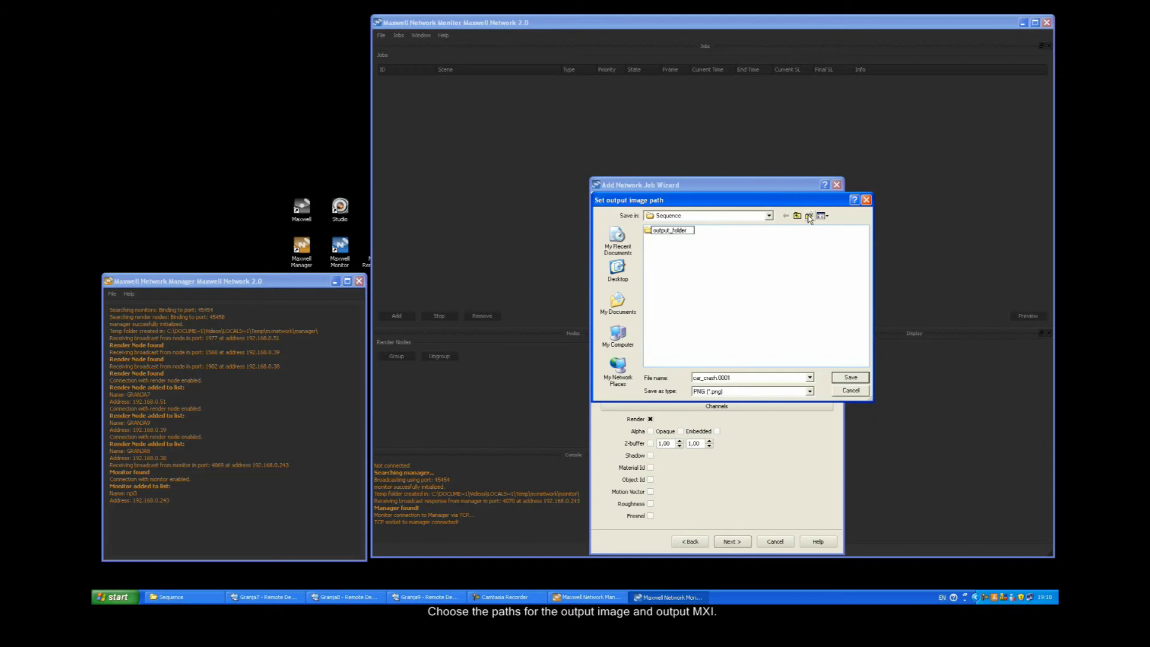
{"action": "double_click", "coordinate": [648, 232]}
{"action": "left_click", "coordinate": [850, 377]}
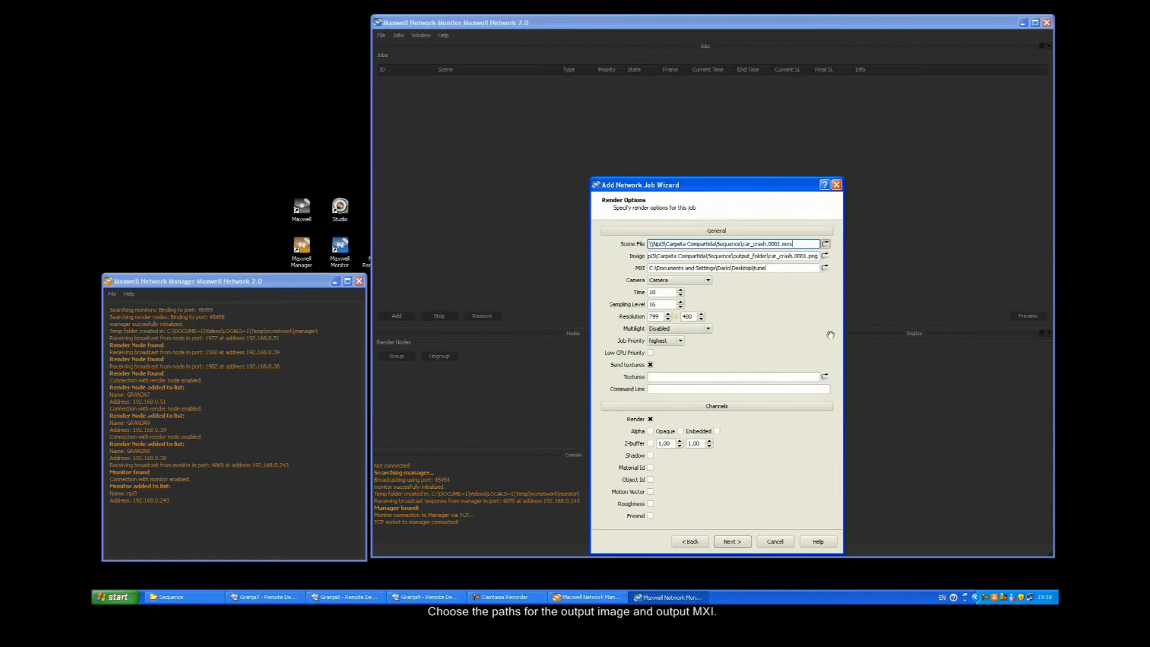
{"action": "left_click_drag", "start_coordinate": [824, 256], "coordinate": [825, 268]}
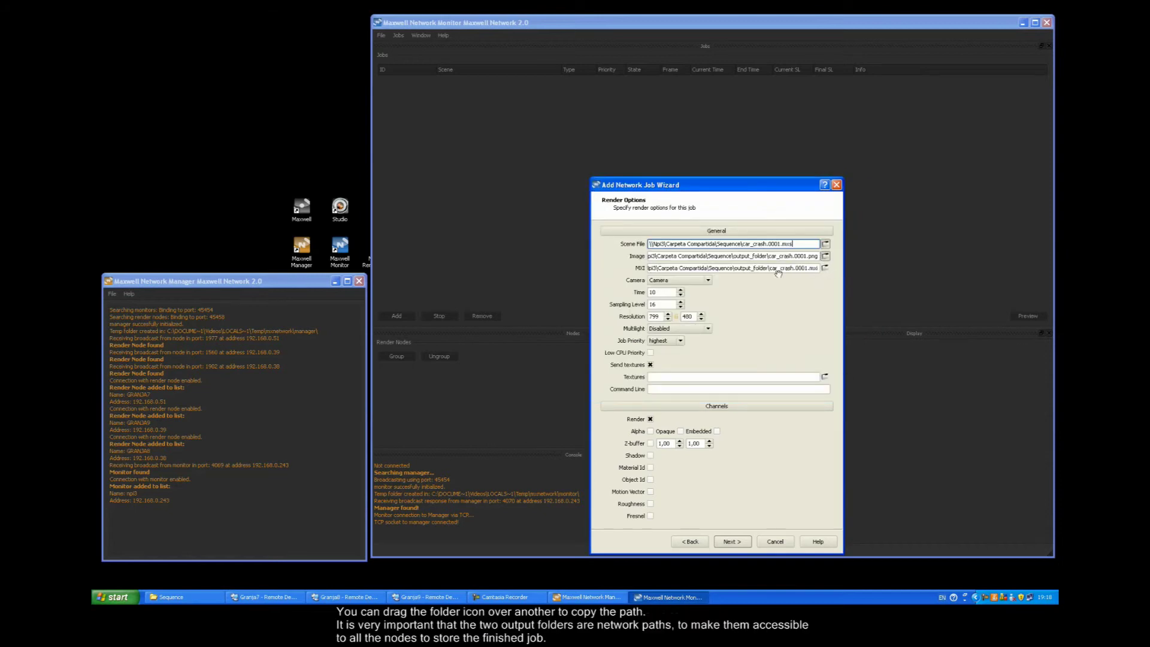
{"action": "left_click", "coordinate": [653, 255]}
{"action": "left_click", "coordinate": [662, 268]}
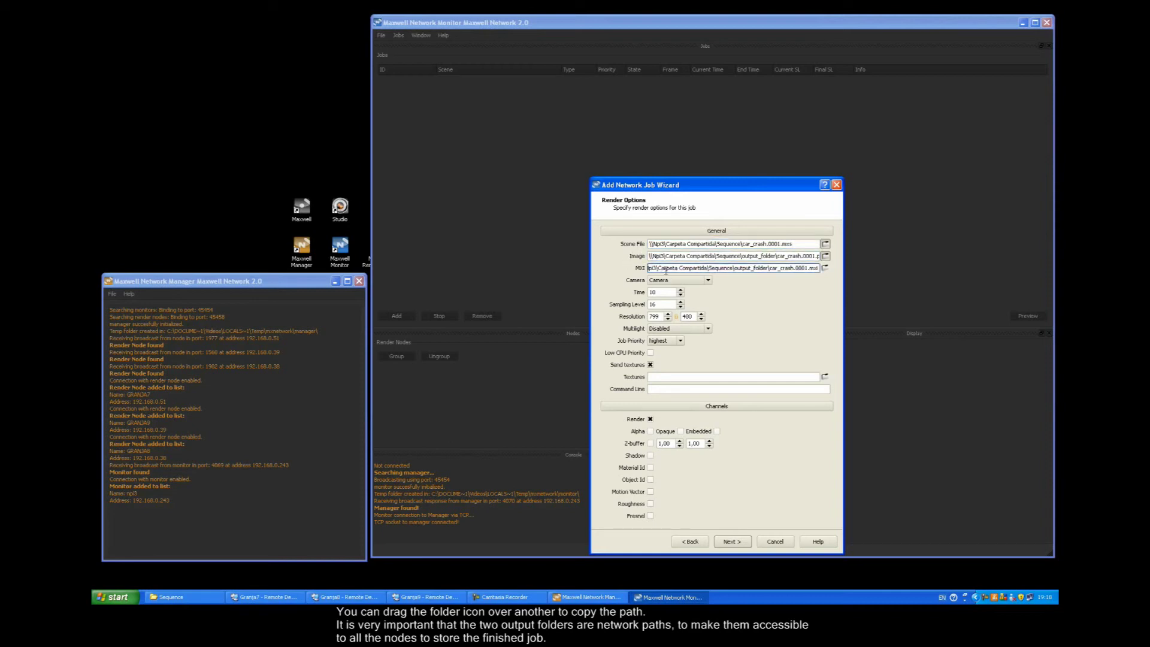
{"action": "key", "text": "Home"}
{"action": "left_click", "coordinate": [654, 256]}
{"action": "left_click", "coordinate": [653, 268]}
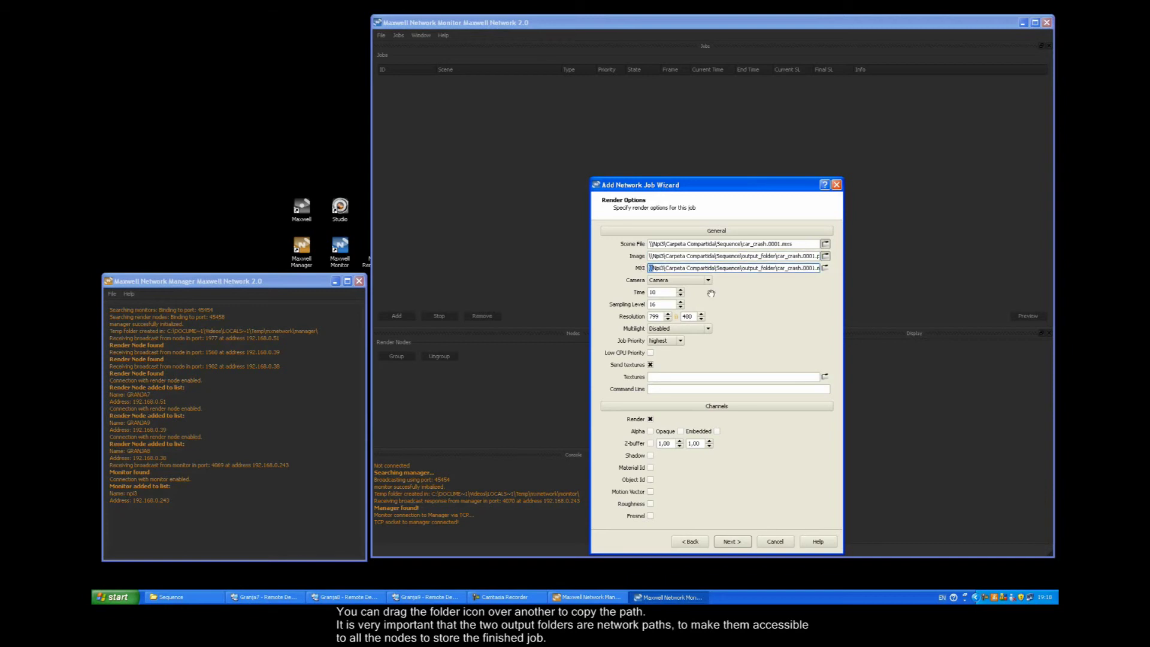
Keep Camera as the render camera and set the render time to 1
{"action": "left_click", "coordinate": [694, 282]}
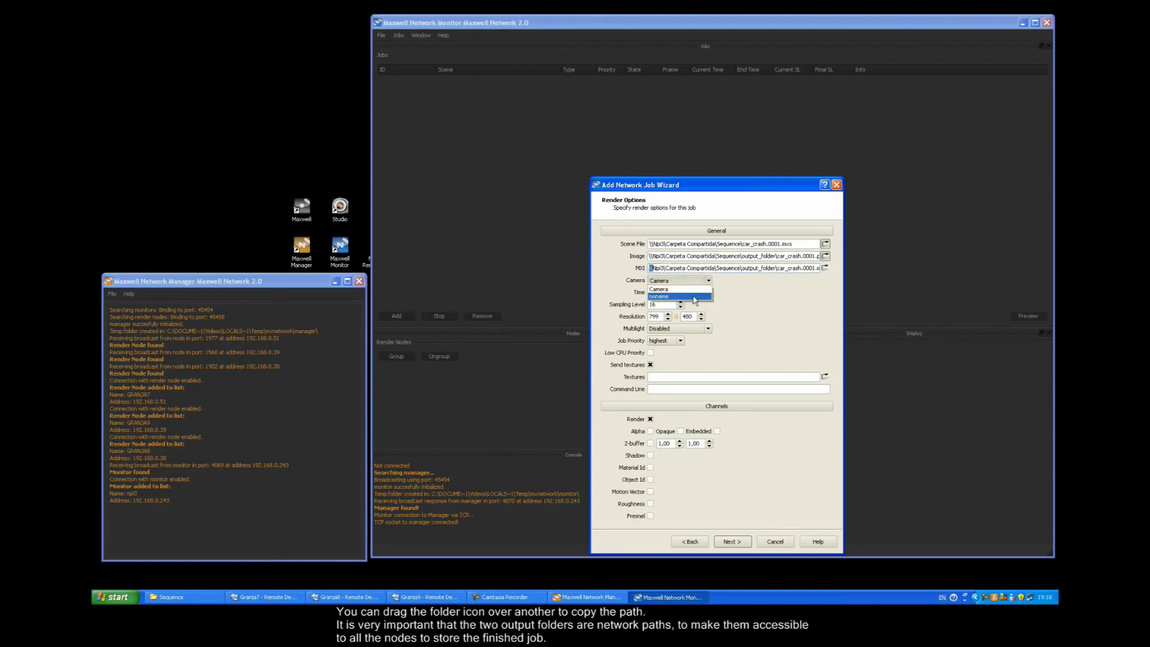
{"action": "left_click", "coordinate": [688, 289]}
{"action": "left_click", "coordinate": [660, 292]}
{"action": "type", "text": "10"}
{"action": "left_click_drag", "start_coordinate": [661, 293], "coordinate": [641, 292]}
{"action": "type", "text": "1"}
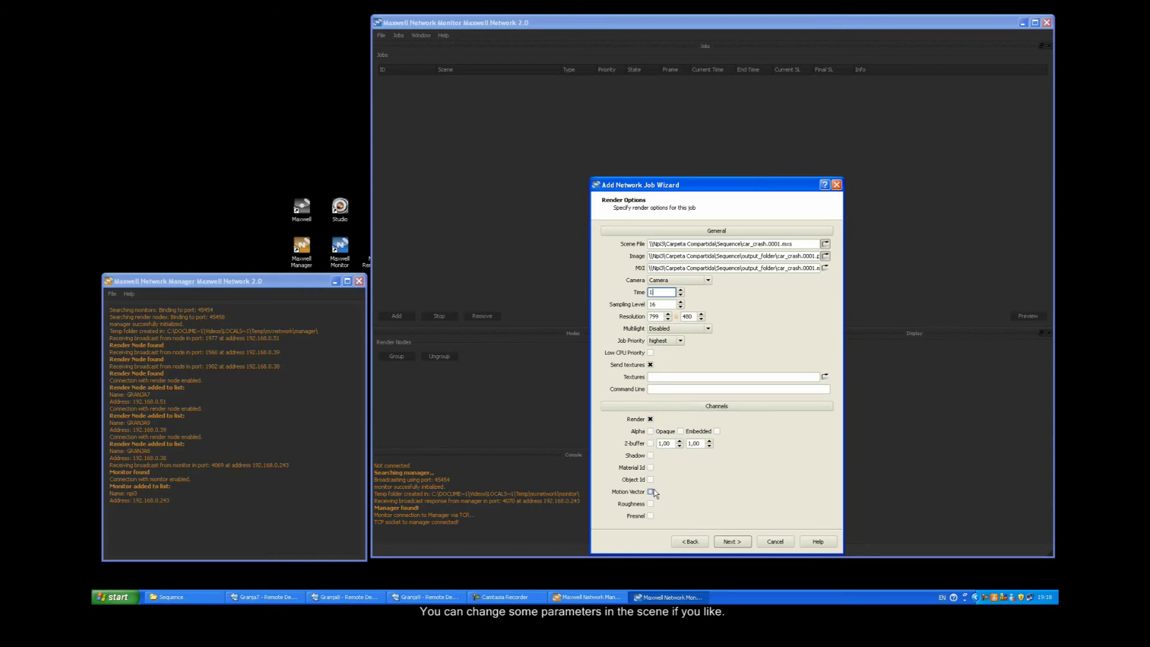
Submit the car_crash job to any available render node, then view Granja7's render console
{"action": "left_click", "coordinate": [732, 542]}
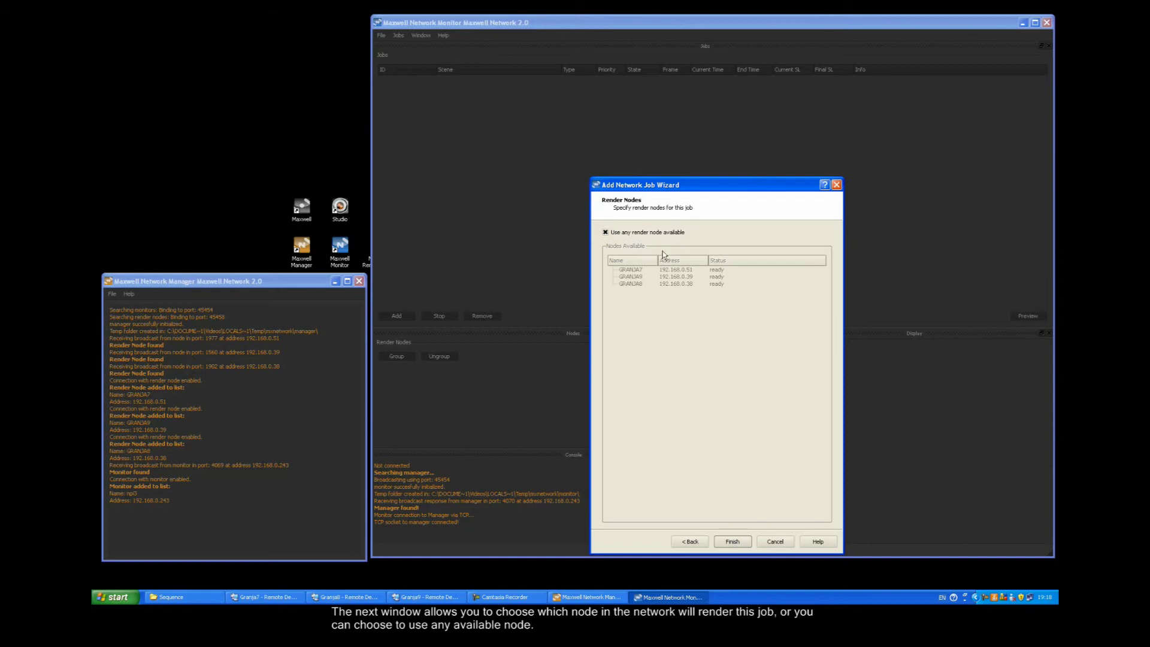
{"action": "left_click", "coordinate": [606, 233]}
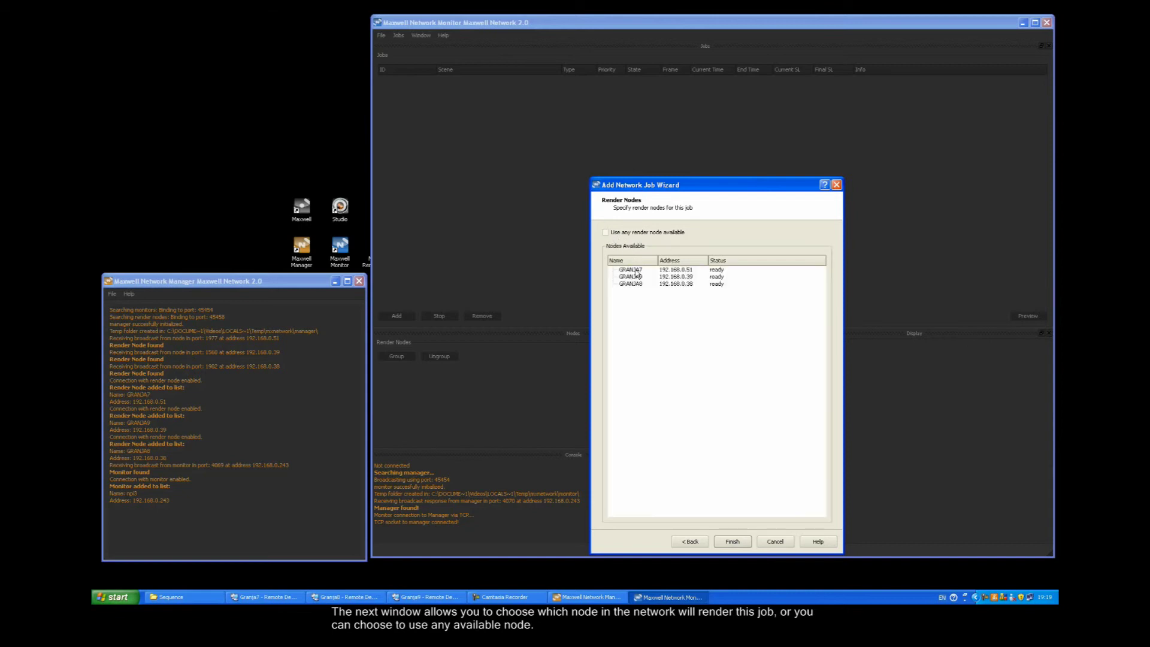
{"action": "left_click", "coordinate": [635, 277]}
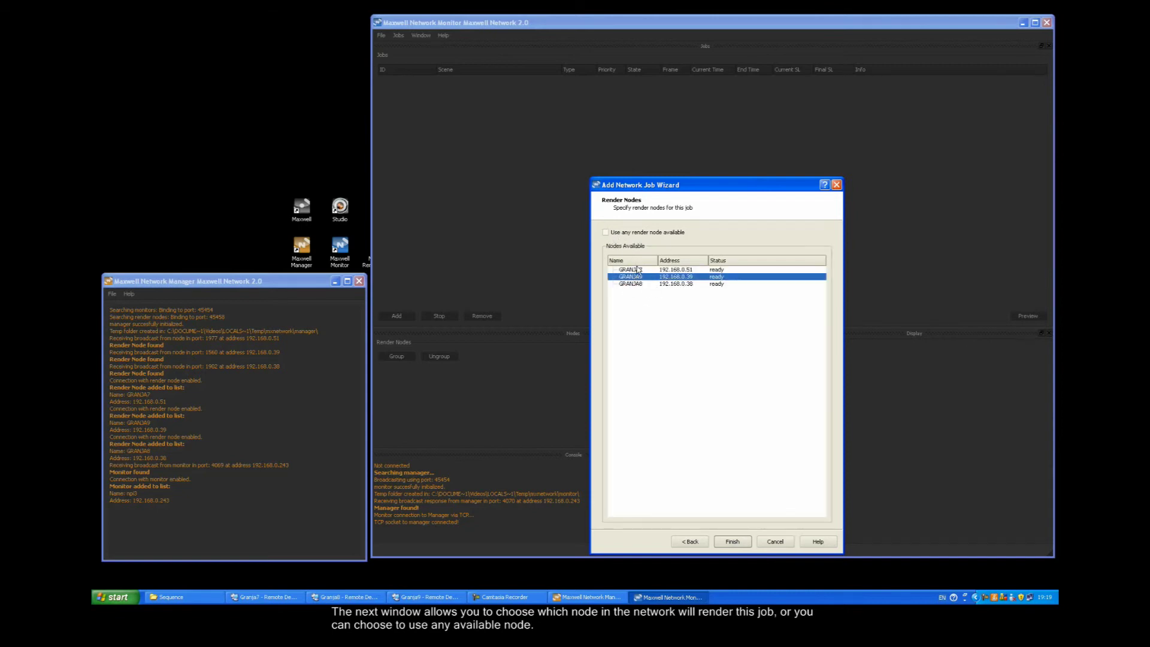
{"action": "left_click", "coordinate": [605, 232]}
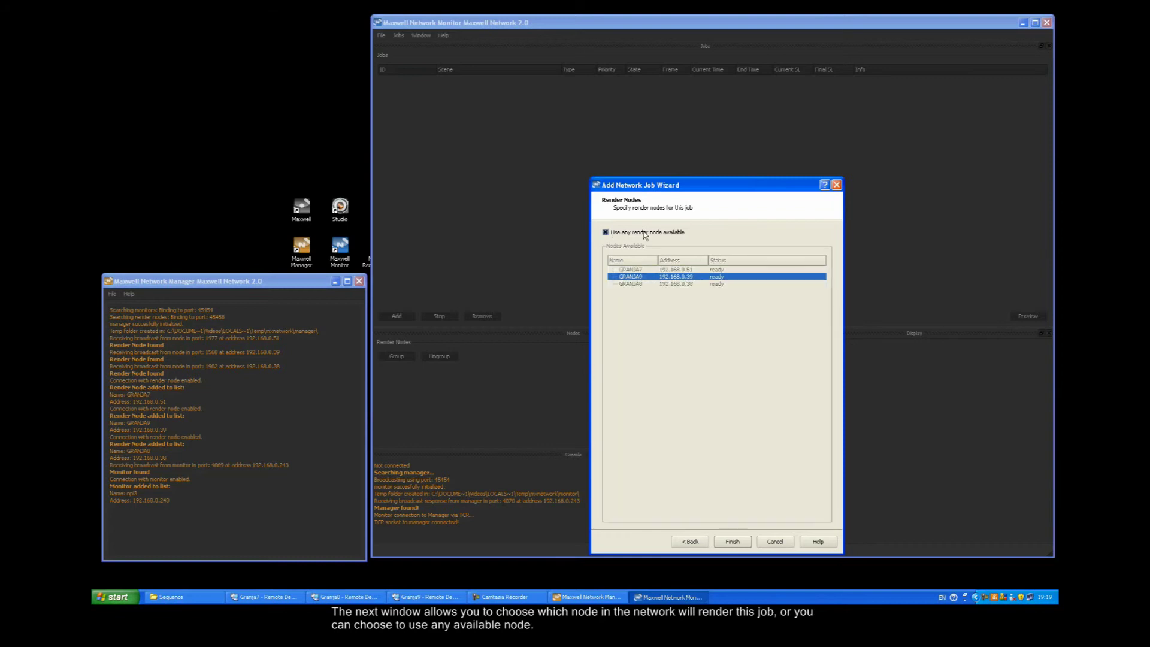
{"action": "left_click", "coordinate": [730, 541]}
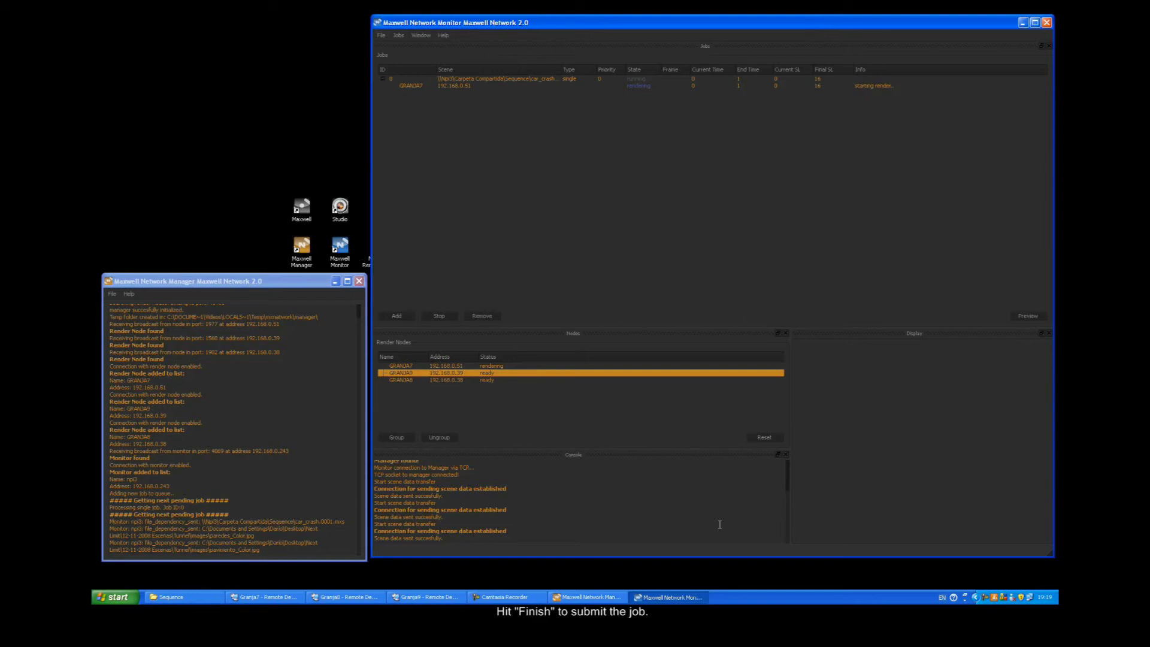
{"action": "left_click", "coordinate": [417, 366]}
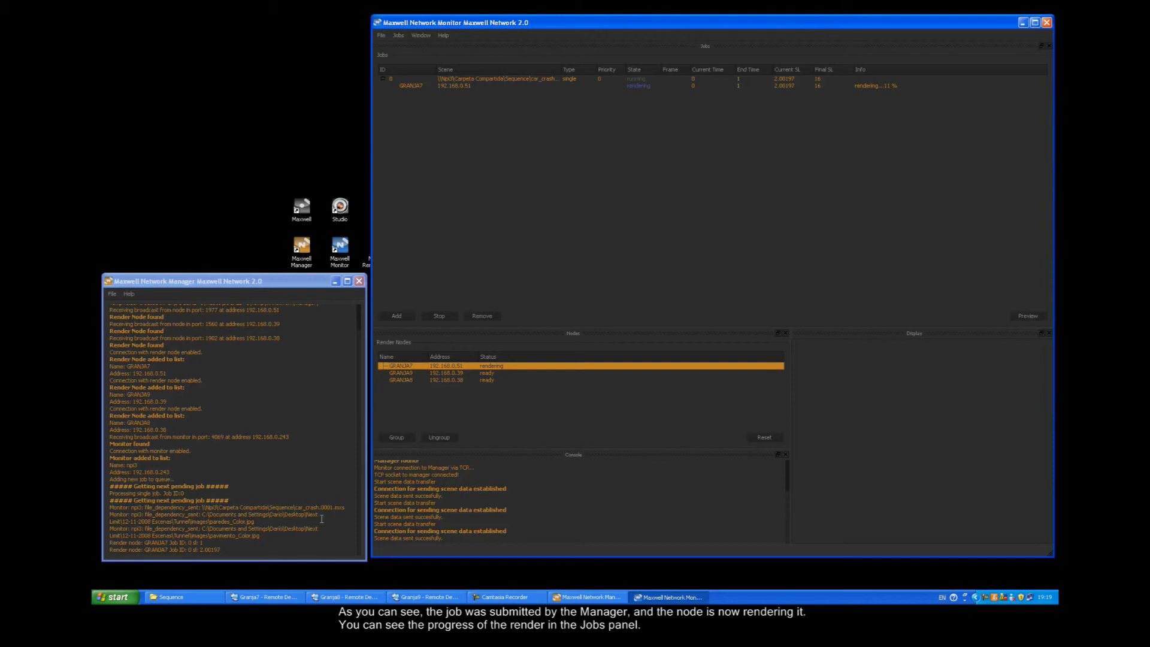
{"action": "left_click", "coordinate": [284, 596]}
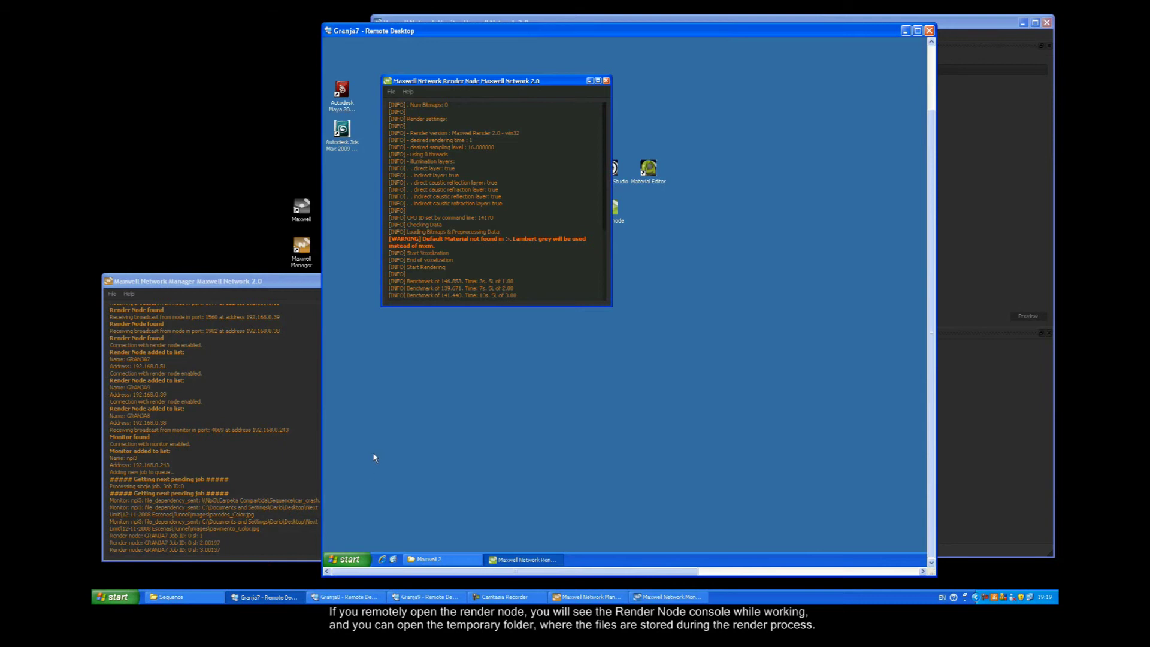
Inspect car_crash.0001.png in the render node's temp folder, close it, and minimize Remote Desktop
{"action": "left_click", "coordinate": [392, 93]}
{"action": "left_click", "coordinate": [391, 92]}
{"action": "left_click", "coordinate": [397, 111]}
{"action": "left_click_drag", "start_coordinate": [791, 161], "coordinate": [662, 168]}
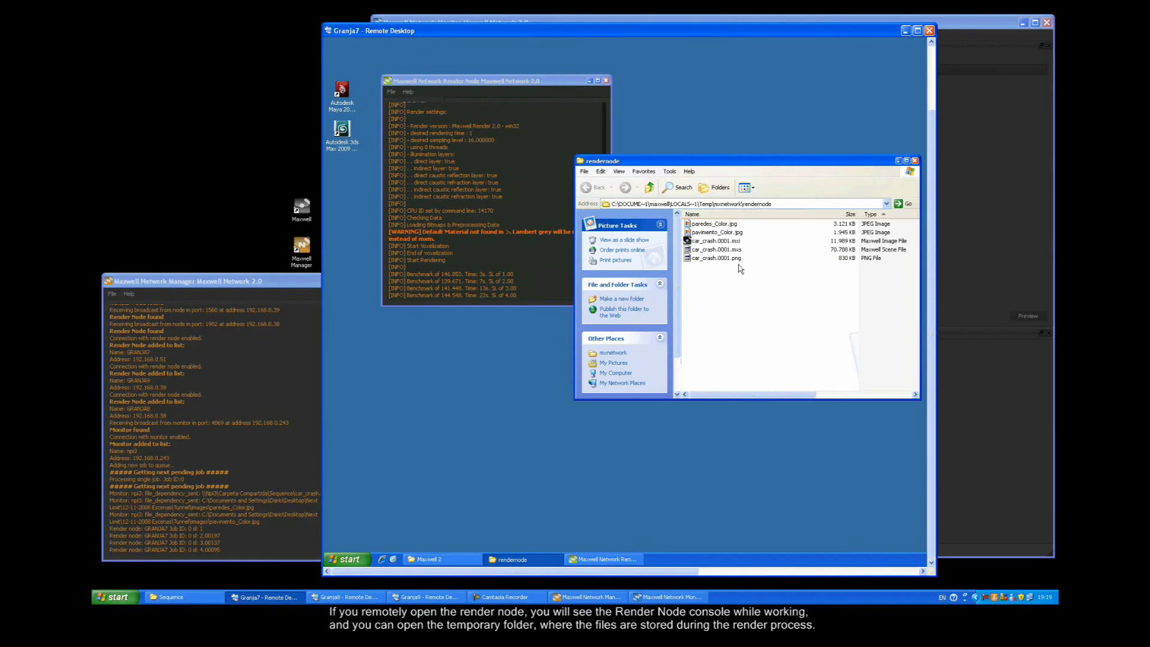
{"action": "left_click", "coordinate": [715, 260]}
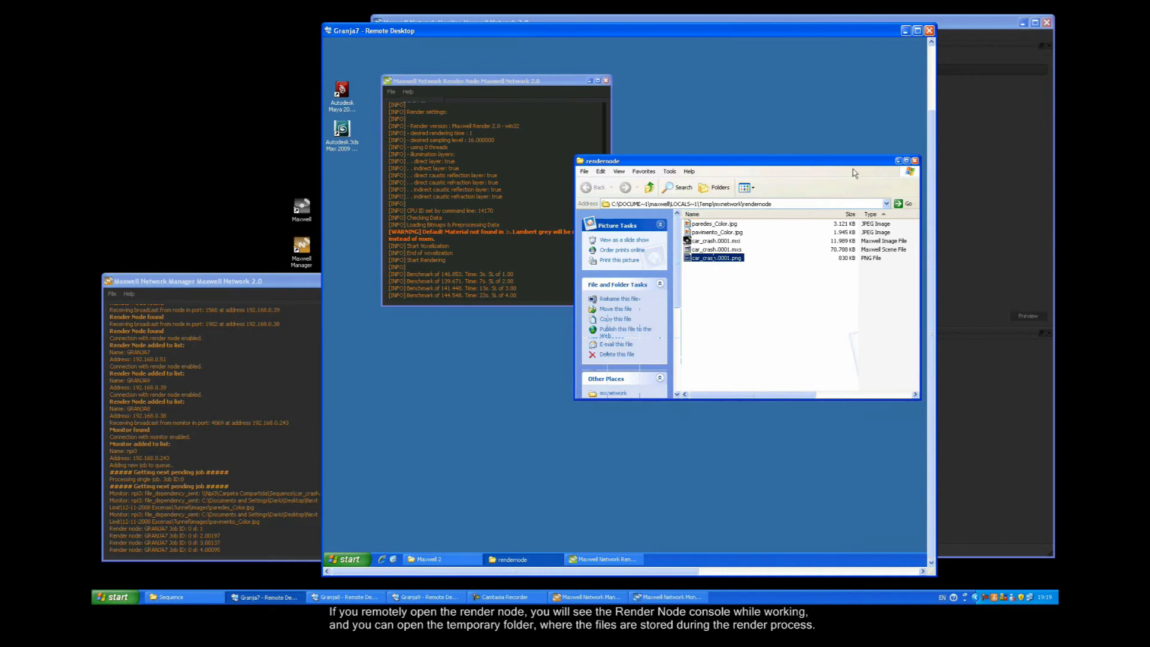
{"action": "left_click", "coordinate": [915, 162]}
{"action": "left_click", "coordinate": [907, 31]}
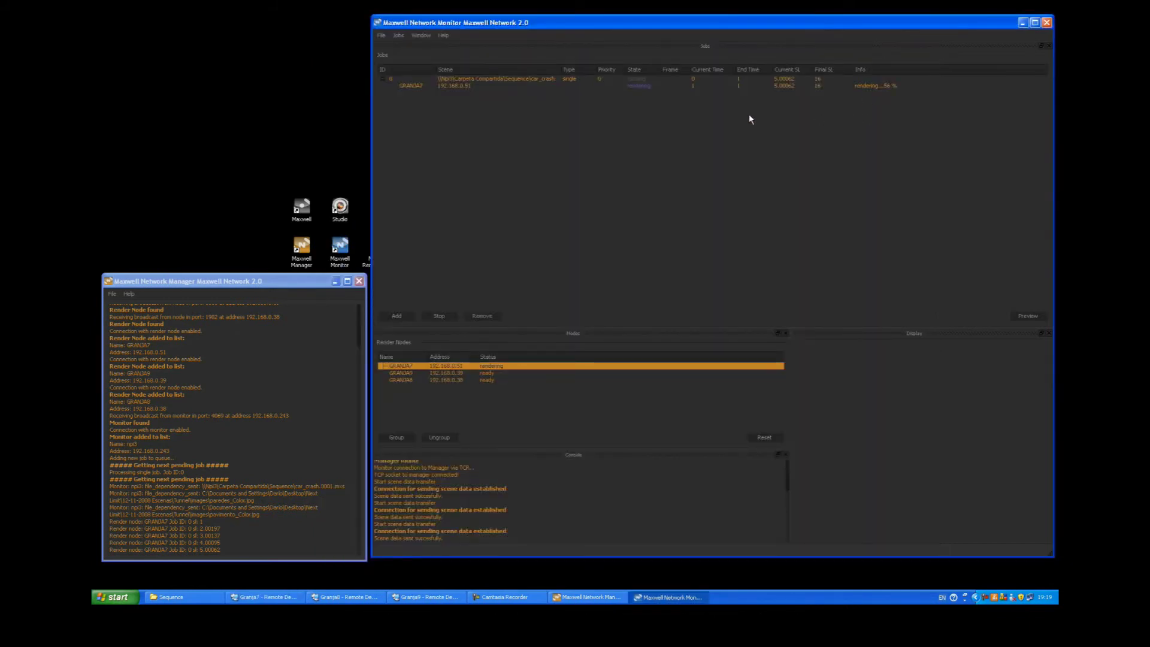
Preview GRANJA7's running render of job 0 and clear the highlighted console log line
{"action": "left_click", "coordinate": [457, 87]}
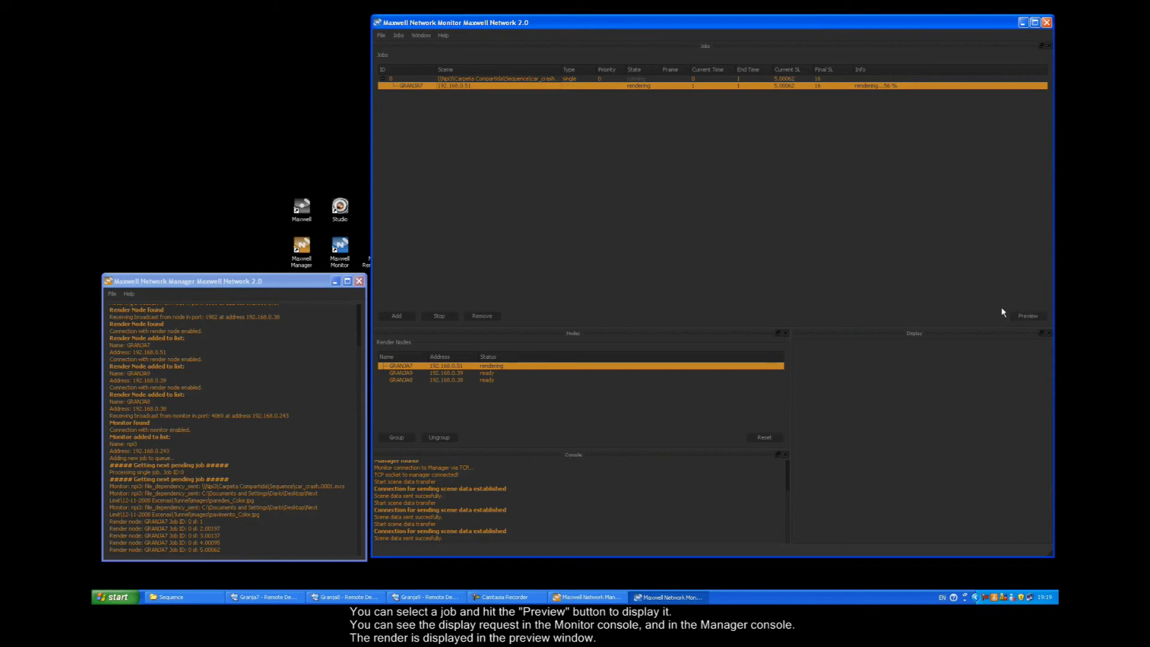
{"action": "left_click", "coordinate": [1029, 321]}
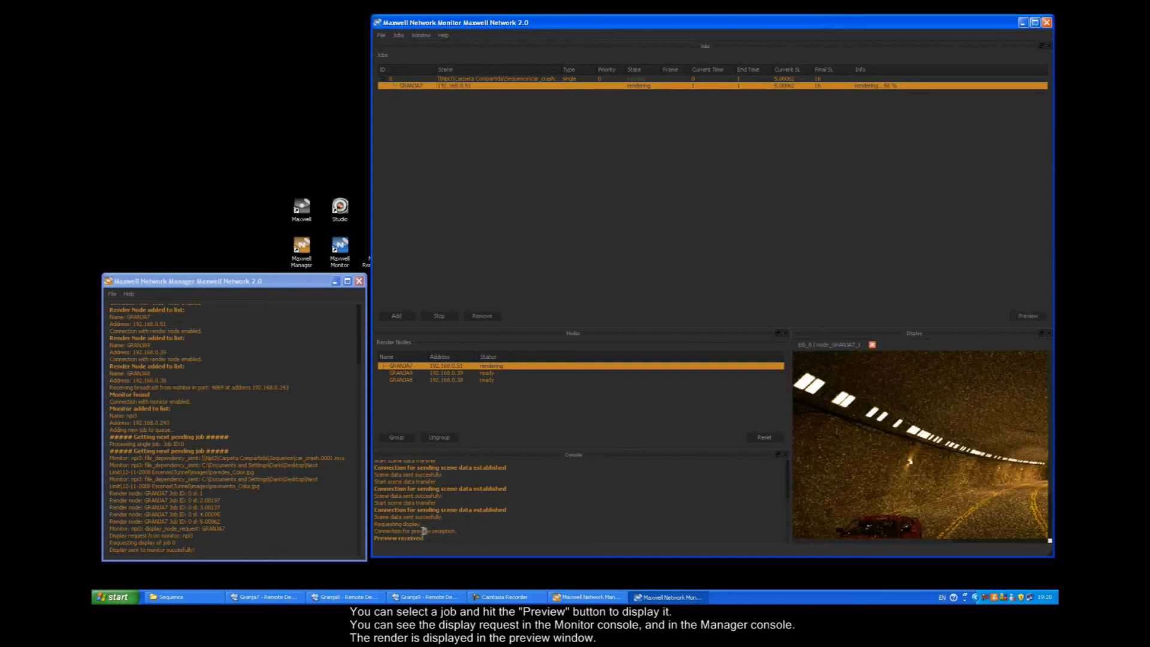
{"action": "left_click_drag", "start_coordinate": [424, 525], "coordinate": [380, 538]}
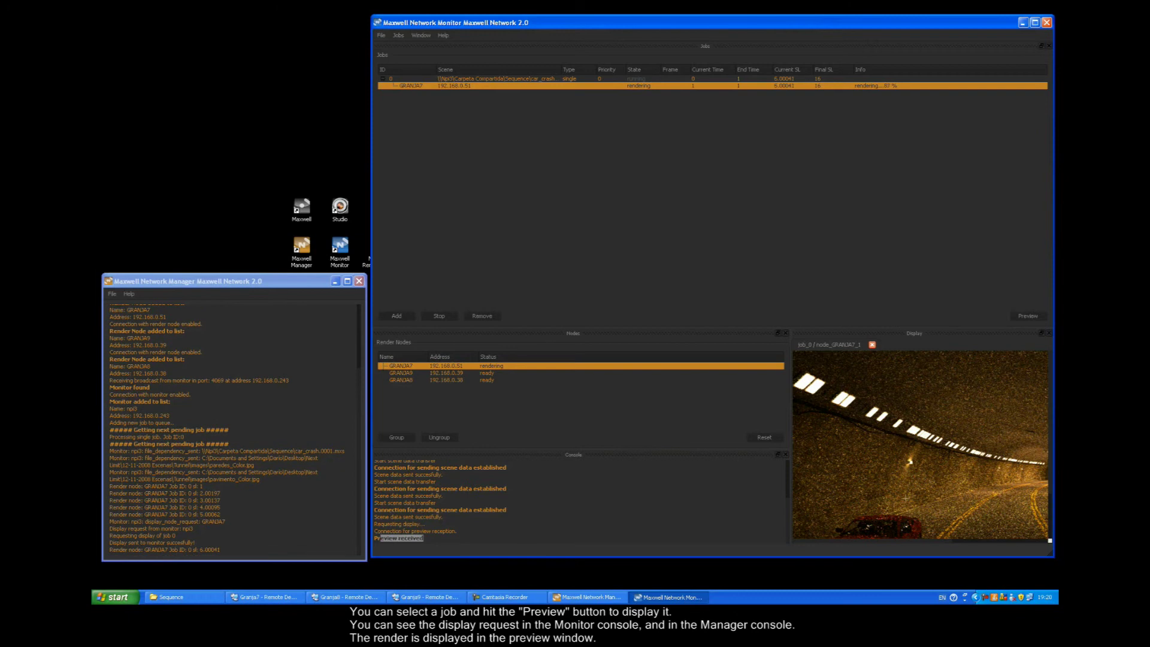
{"action": "scroll", "coordinate": [955, 467], "scroll_direction": "down", "scroll_amount": 1}
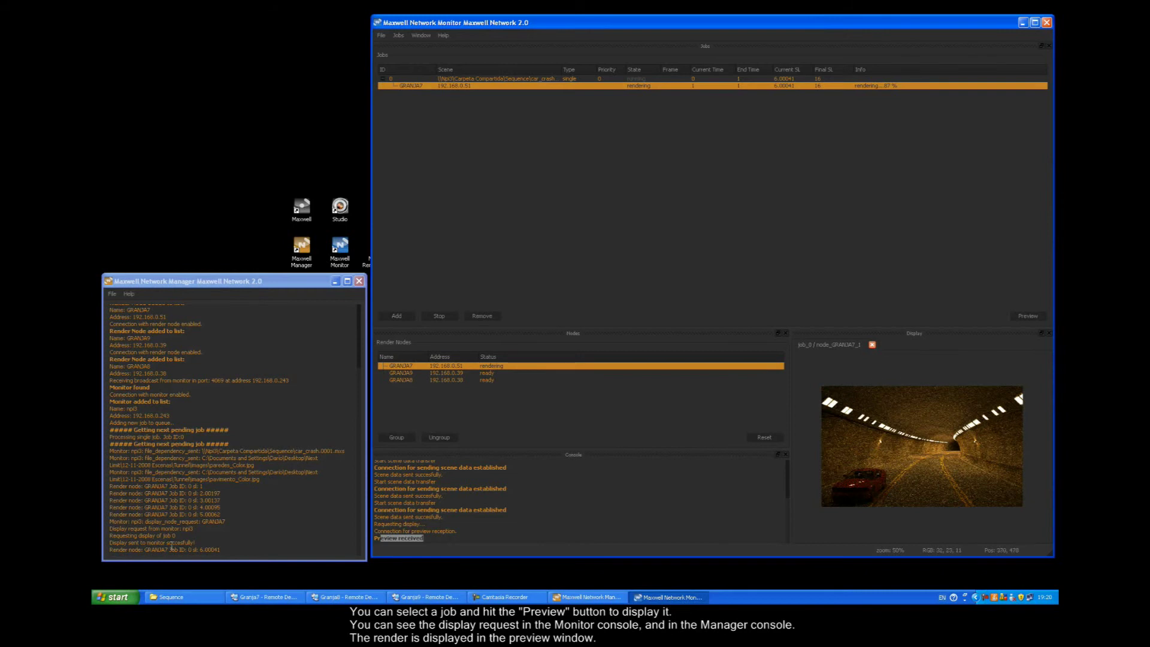
{"action": "left_click_drag", "start_coordinate": [197, 541], "coordinate": [111, 542]}
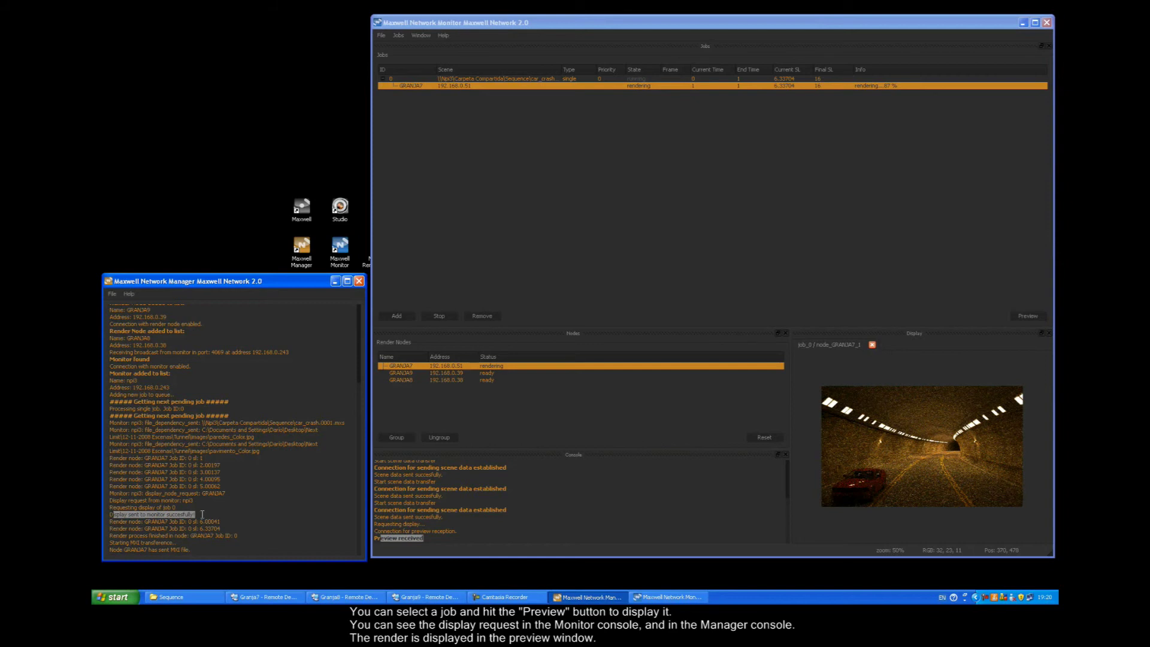
{"action": "left_click", "coordinate": [203, 512]}
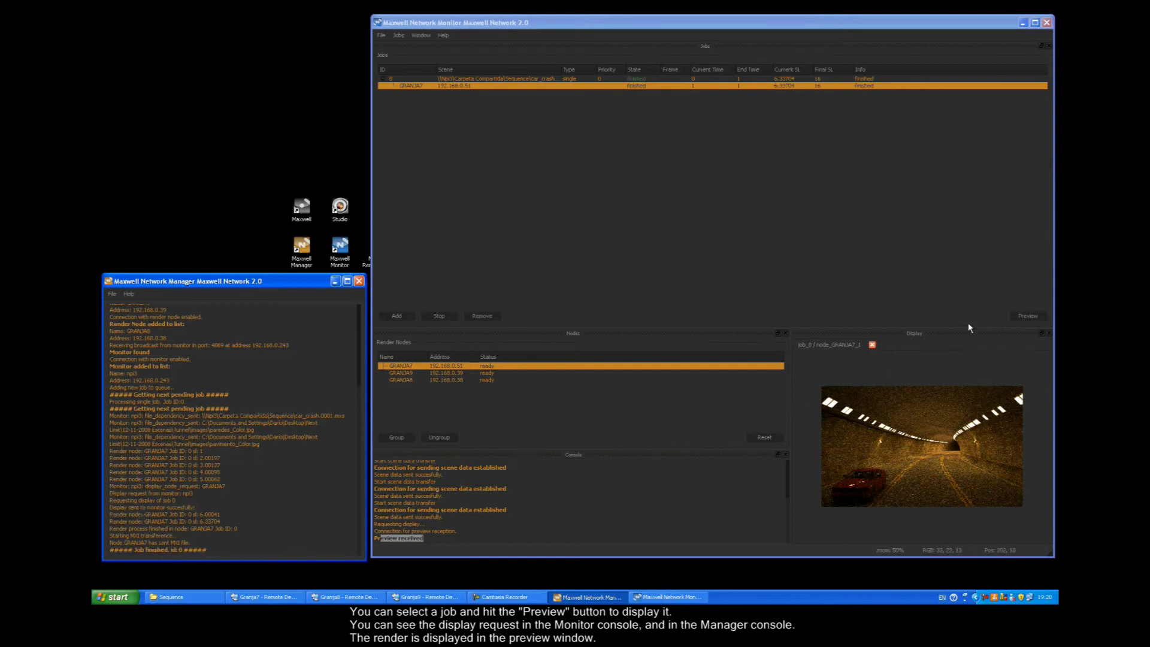
Preview the finished job 0 render again, compare both Display tabs, then close them
{"action": "left_click", "coordinate": [1023, 314]}
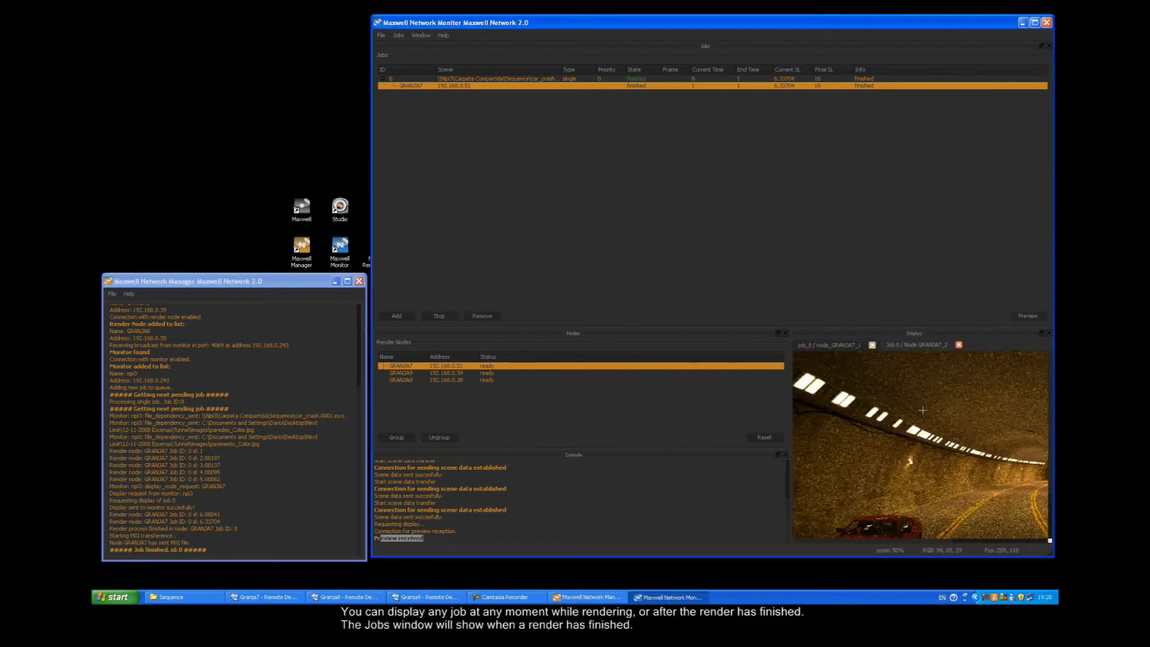
{"action": "left_click", "coordinate": [851, 346]}
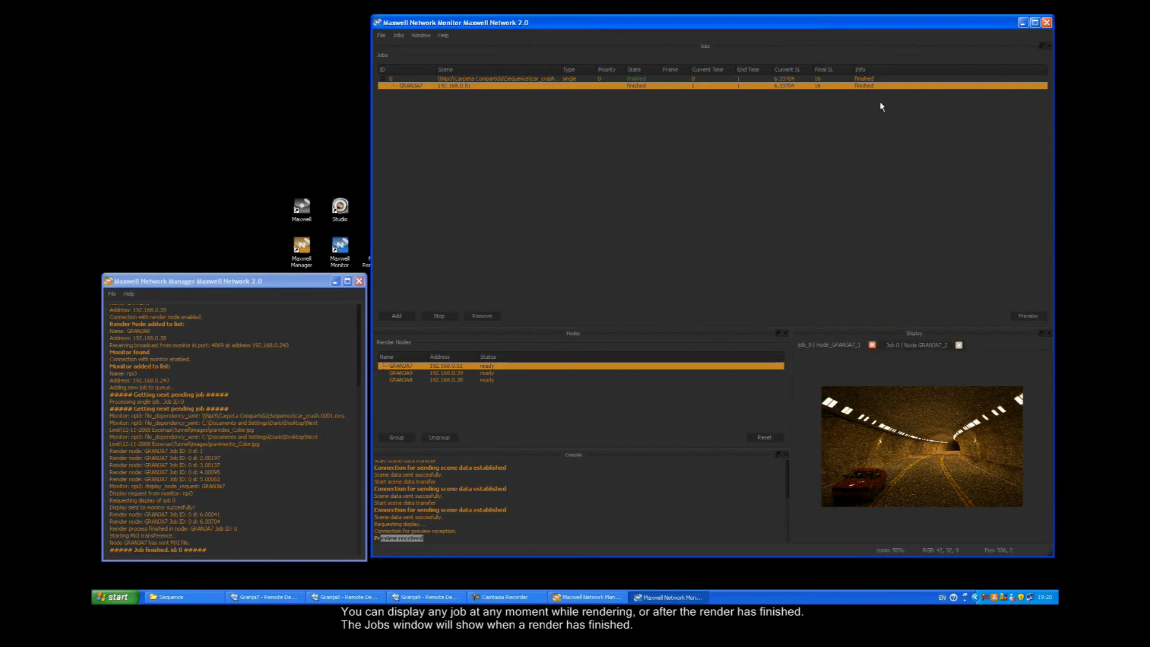
{"action": "left_click", "coordinate": [922, 346]}
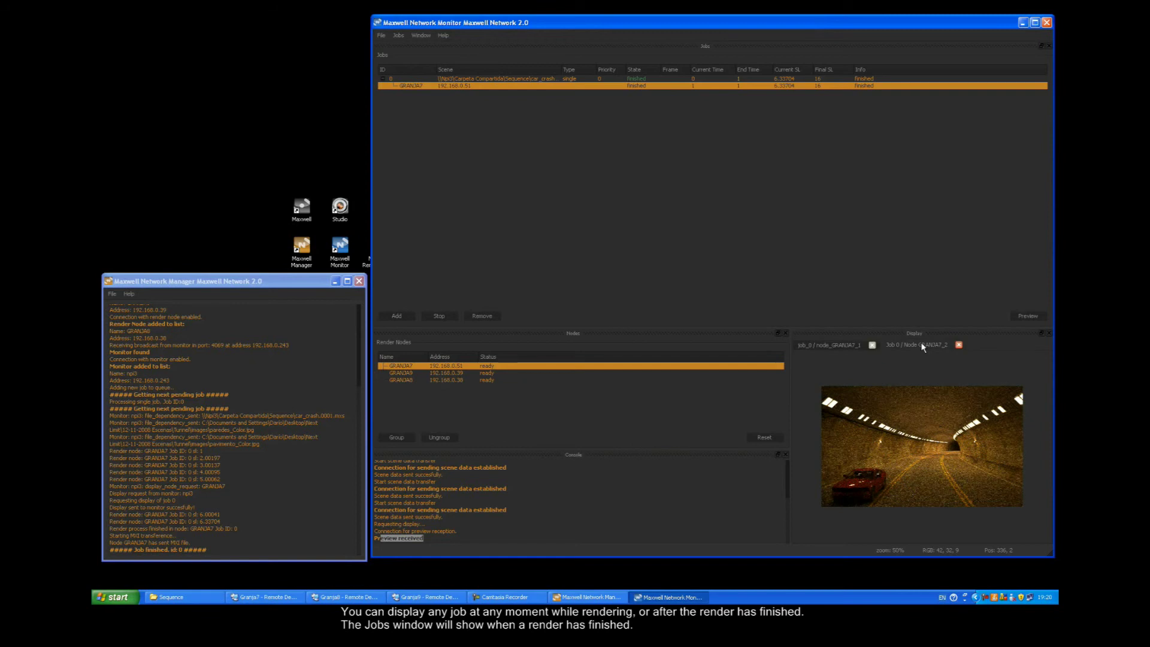
{"action": "left_click", "coordinate": [959, 346]}
{"action": "left_click", "coordinate": [873, 346]}
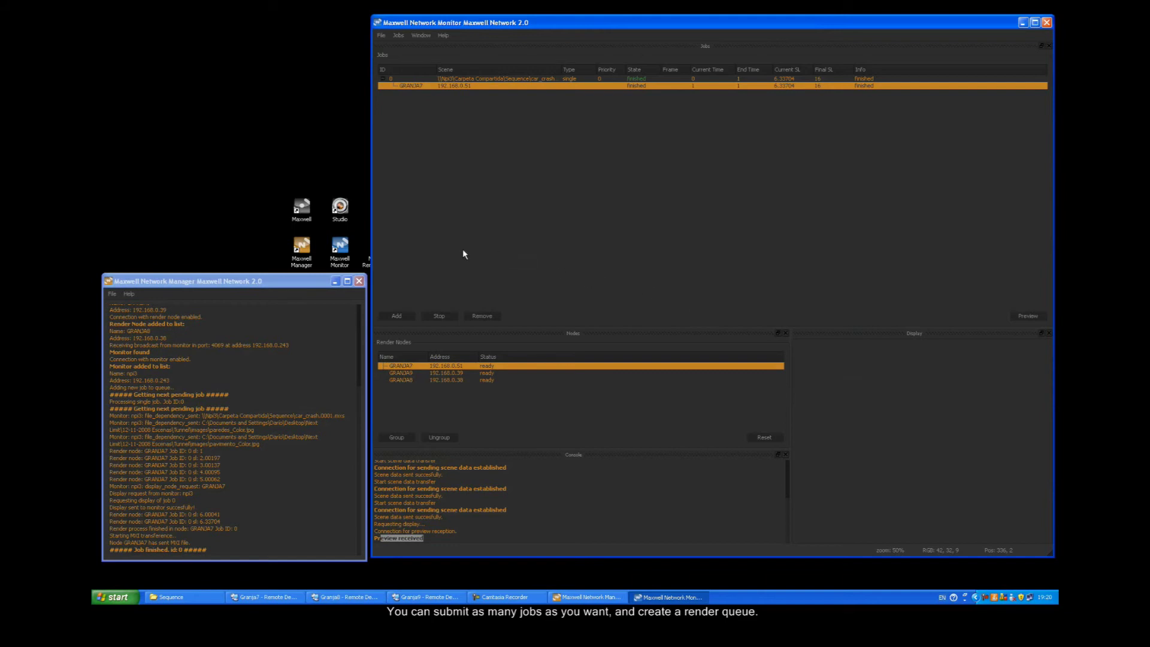
Clear the console selection and start a new Cooperative Job in the Add Network Job Wizard
{"action": "left_click", "coordinate": [473, 540]}
{"action": "left_click", "coordinate": [402, 317]}
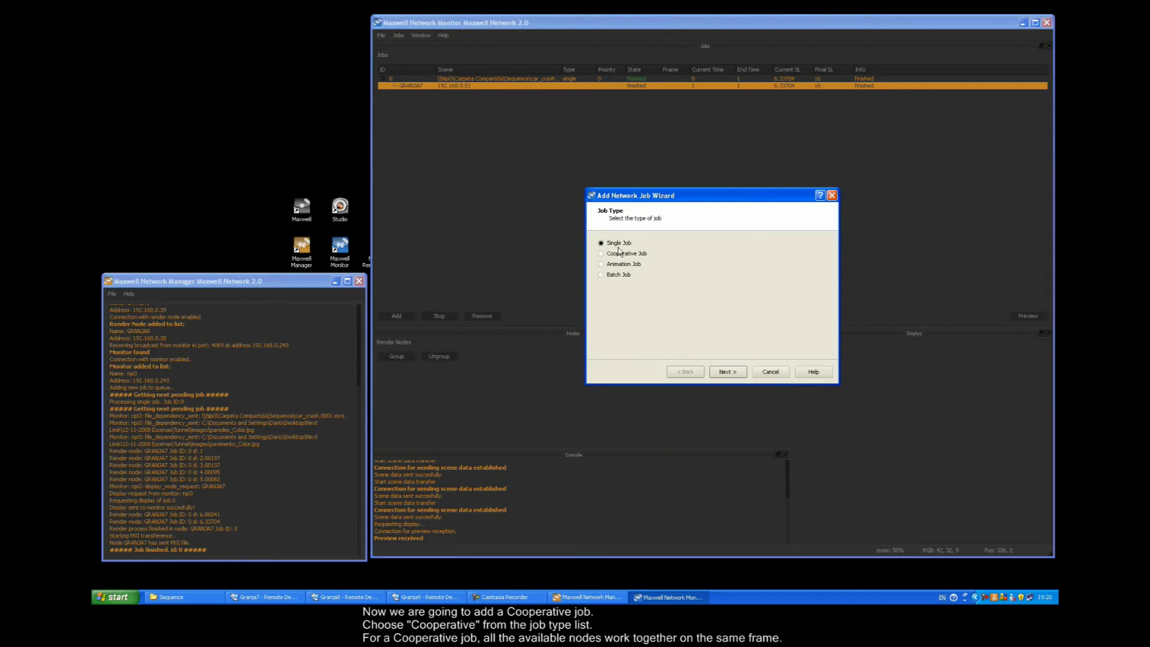
{"action": "left_click", "coordinate": [621, 254]}
{"action": "left_click", "coordinate": [728, 371]}
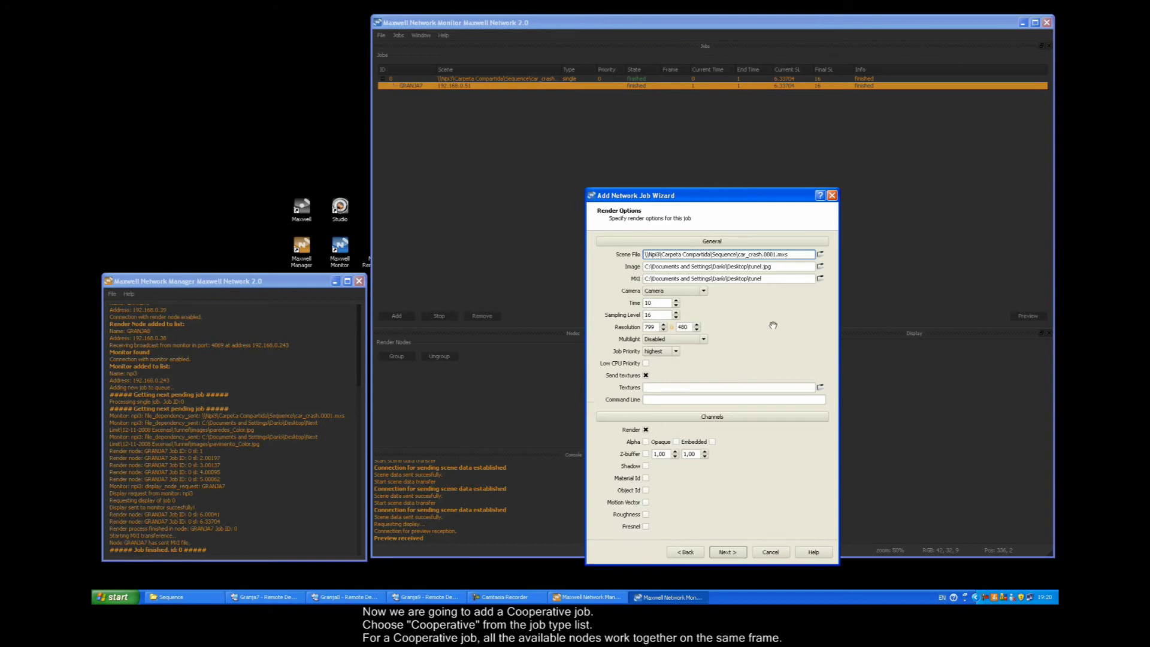
Set the job's scene file to car_crash.0002.mxs
{"action": "left_click", "coordinate": [821, 255]}
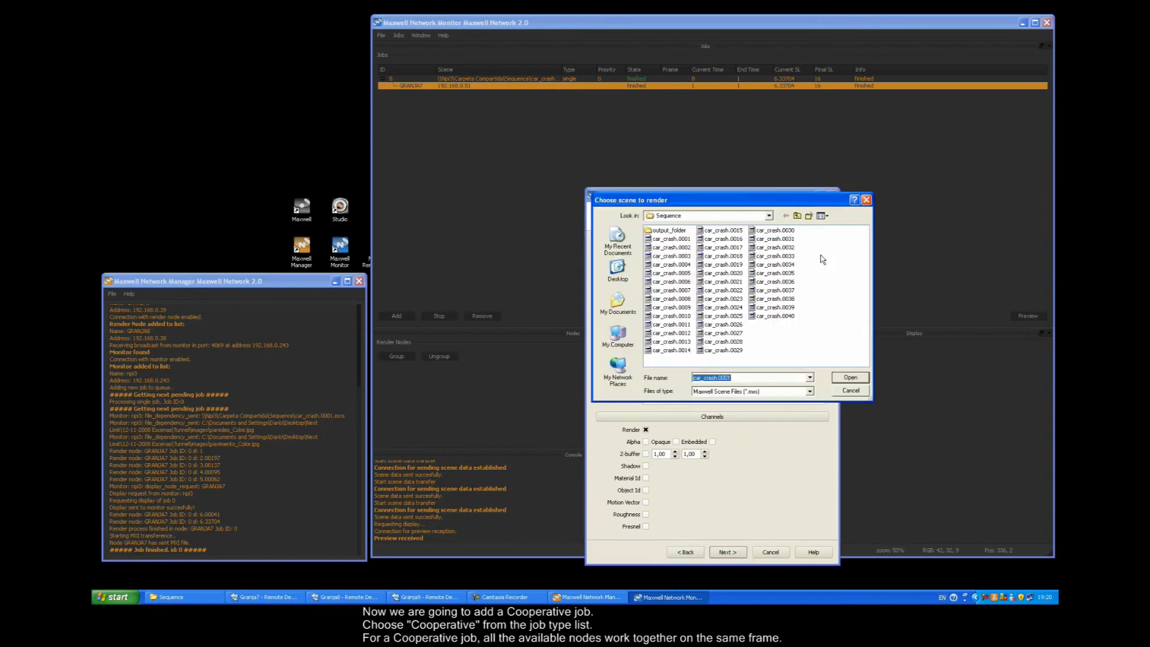
{"action": "left_click", "coordinate": [676, 248]}
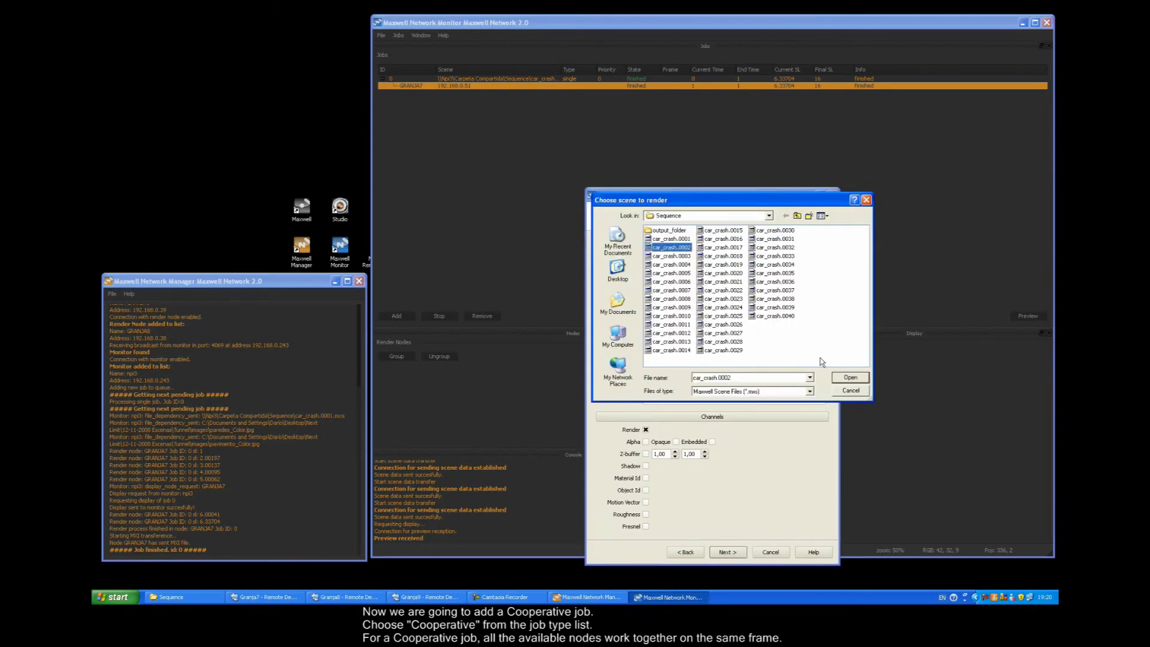
{"action": "left_click", "coordinate": [850, 378]}
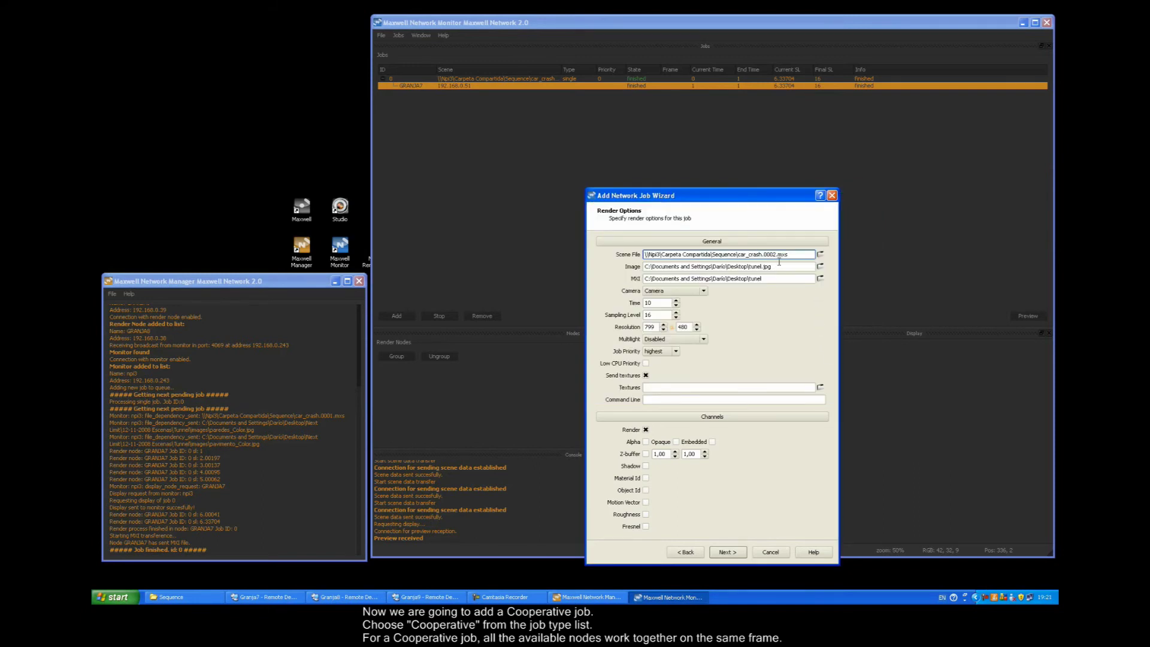
Set both the output image and MXI output paths to the network output_folder
{"action": "left_click", "coordinate": [820, 267]}
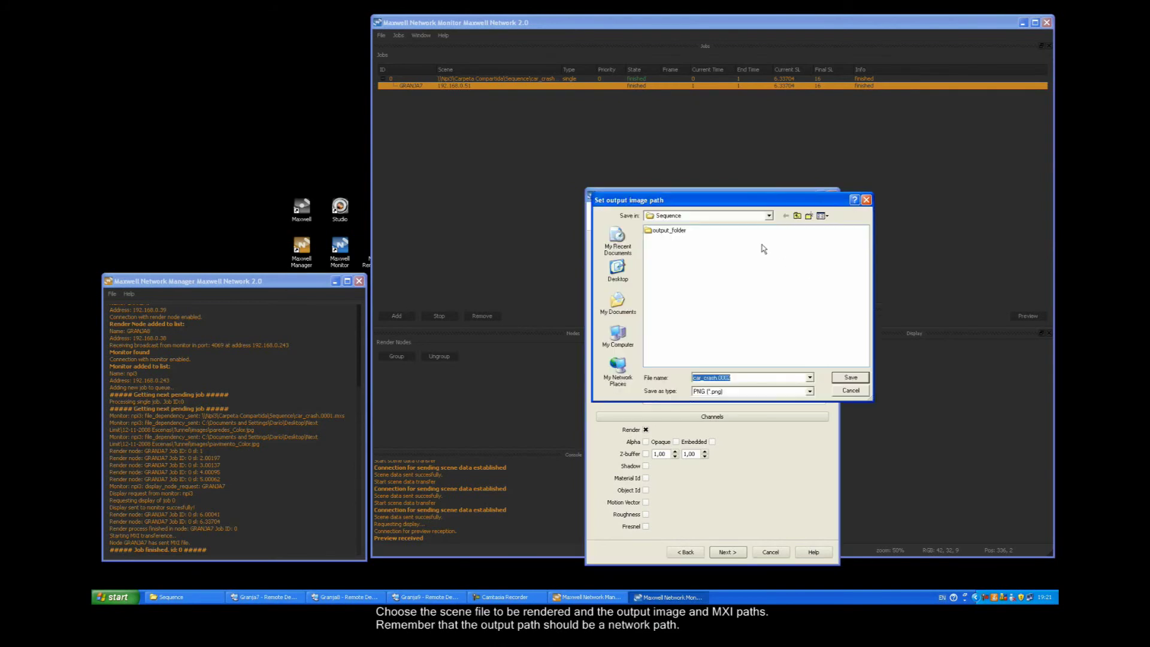
{"action": "double_click", "coordinate": [670, 231]}
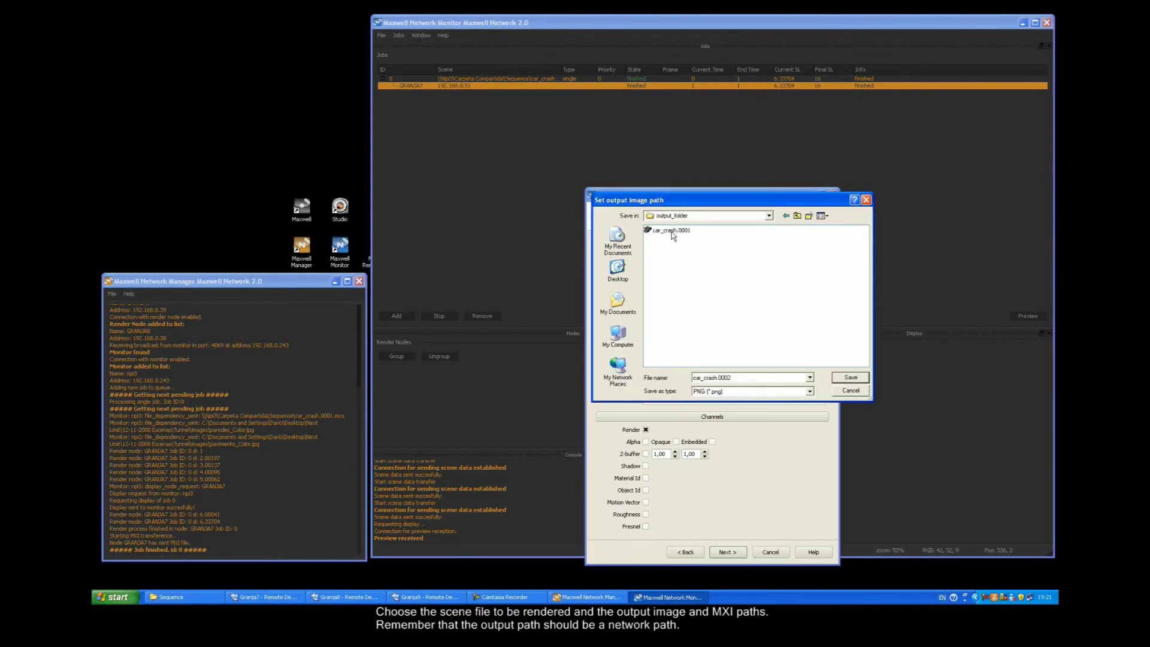
{"action": "left_click", "coordinate": [850, 378]}
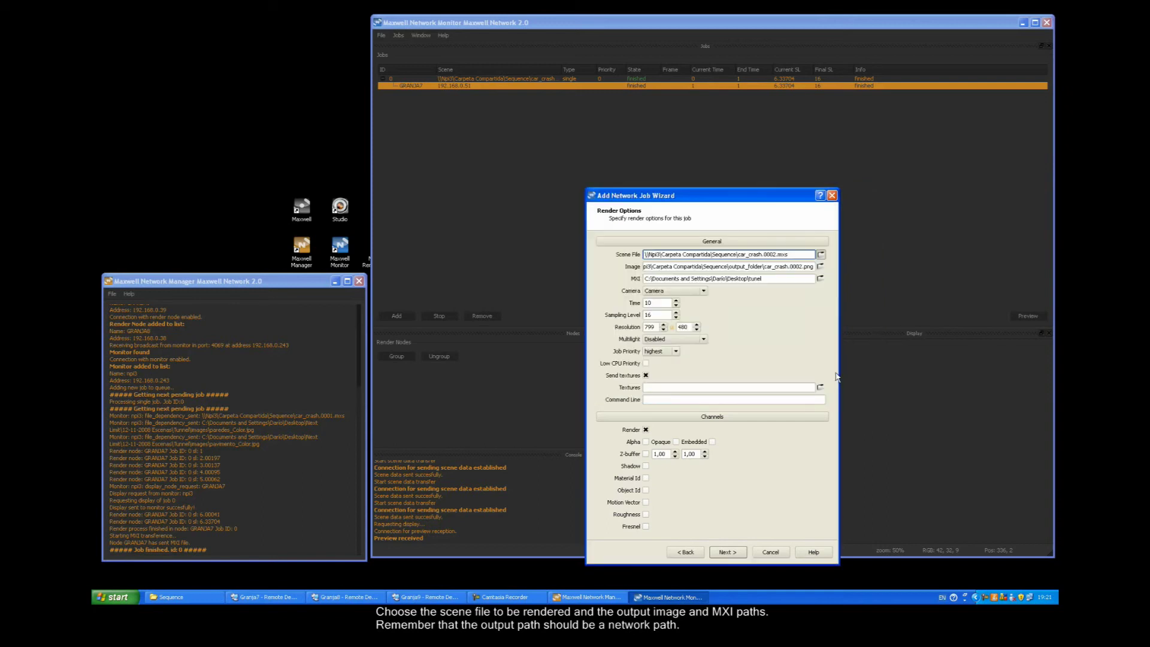
{"action": "left_click", "coordinate": [820, 279]}
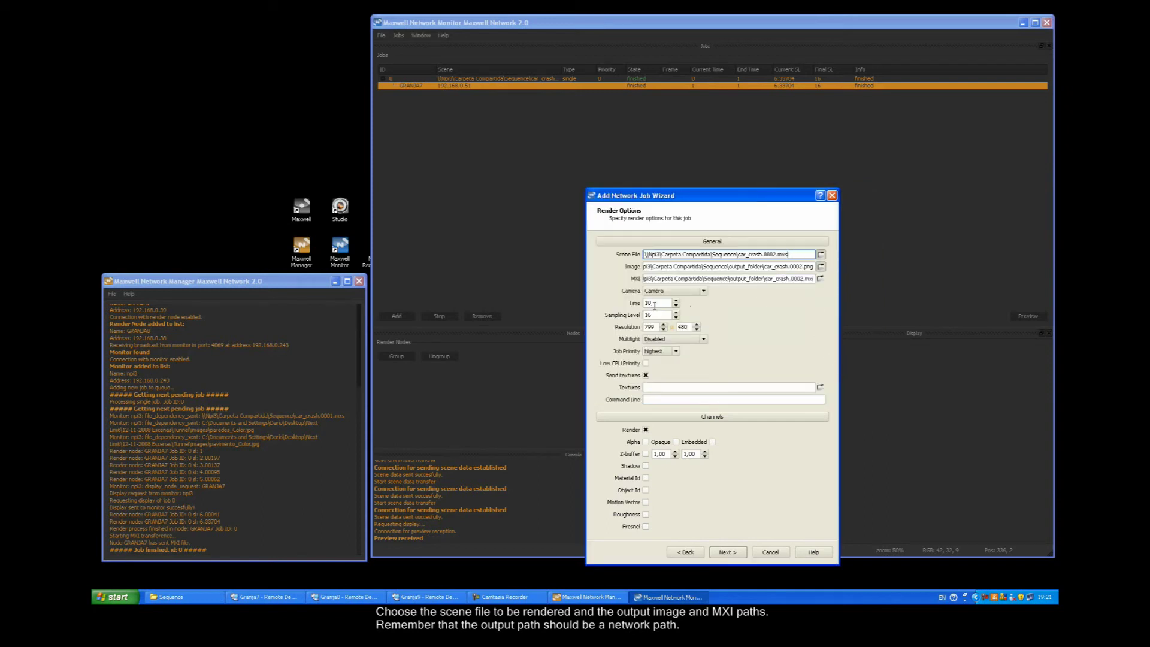
Set render Time to 10 and Sampling Level to 10
{"action": "left_click_drag", "start_coordinate": [655, 304], "coordinate": [640, 302]}
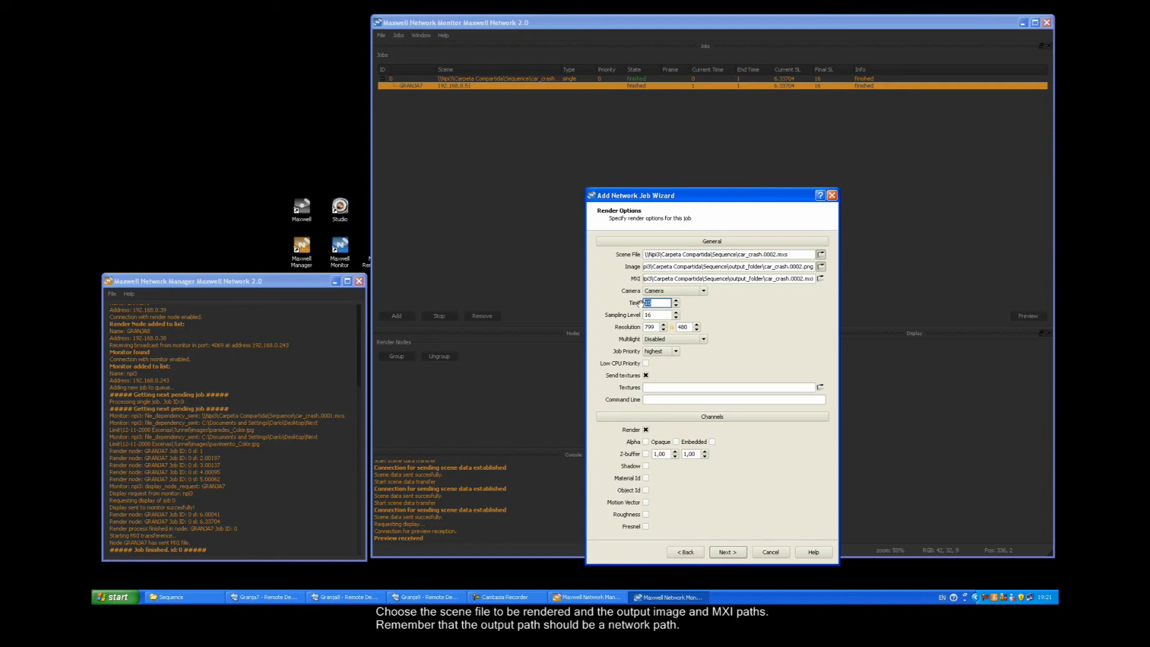
{"action": "type", "text": "1"}
{"action": "type", "text": "0"}
{"action": "key", "text": "Tab"}
{"action": "type", "text": "10"}
Keep 'Use any render node available' on the Render Nodes page and finish submitting the cooperative job
{"action": "left_click", "coordinate": [727, 552]}
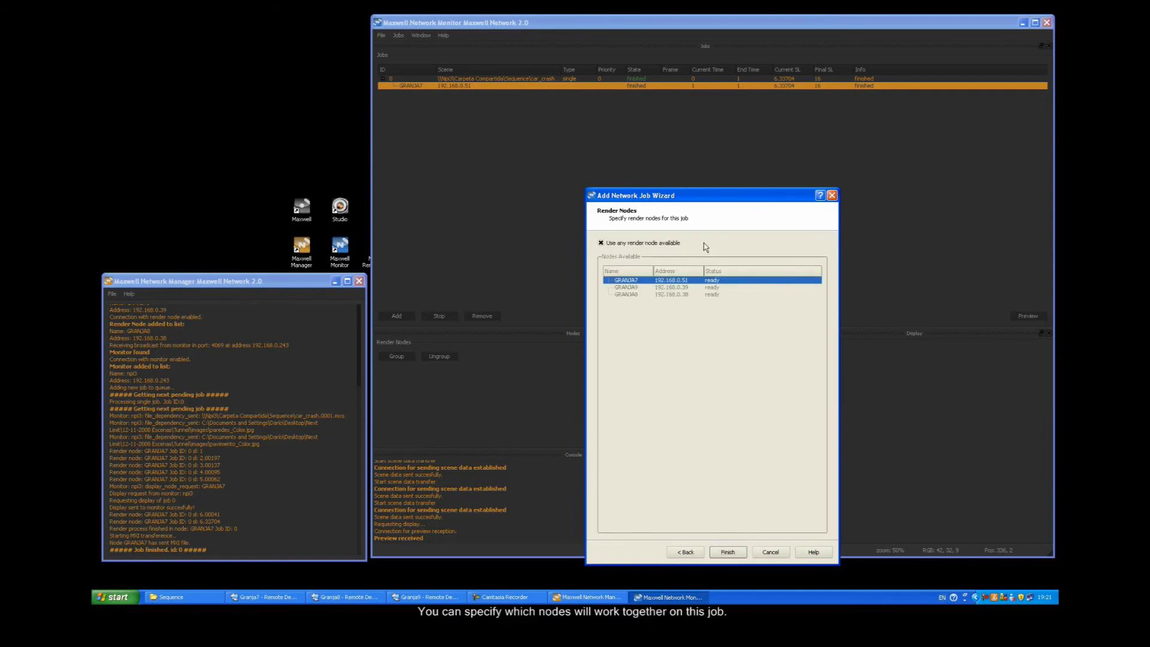
{"action": "left_click", "coordinate": [727, 552]}
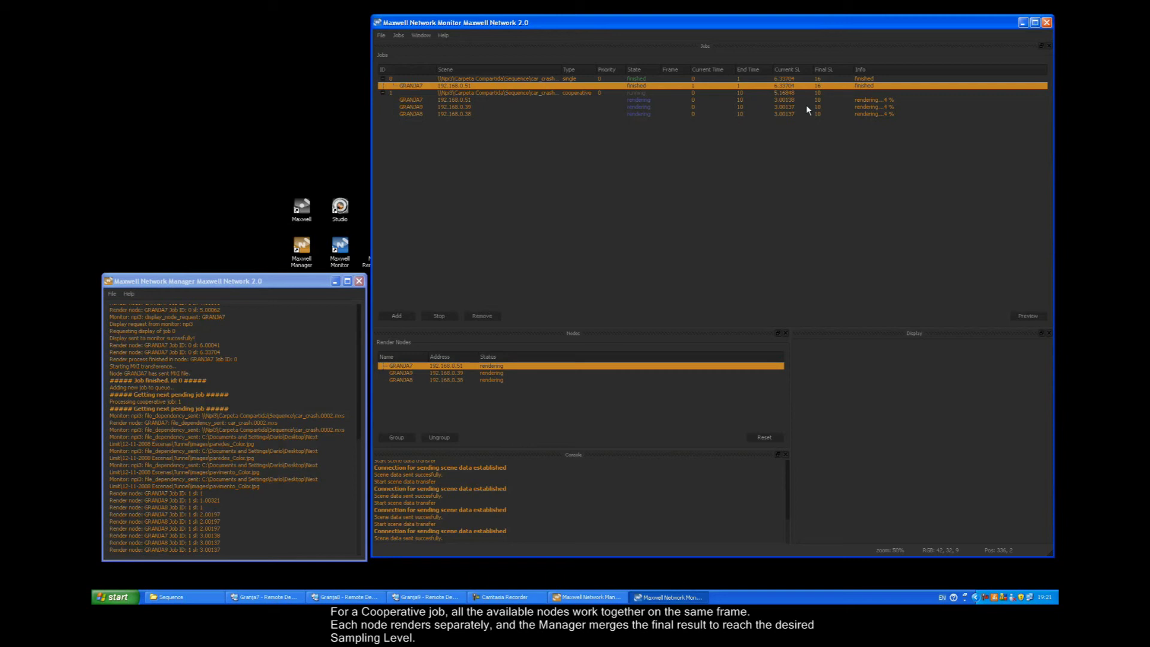
Preview GRANJA9's node contribution under job 1, then preview job 1's merged render
{"action": "left_click", "coordinate": [790, 99]}
{"action": "left_click", "coordinate": [789, 107]}
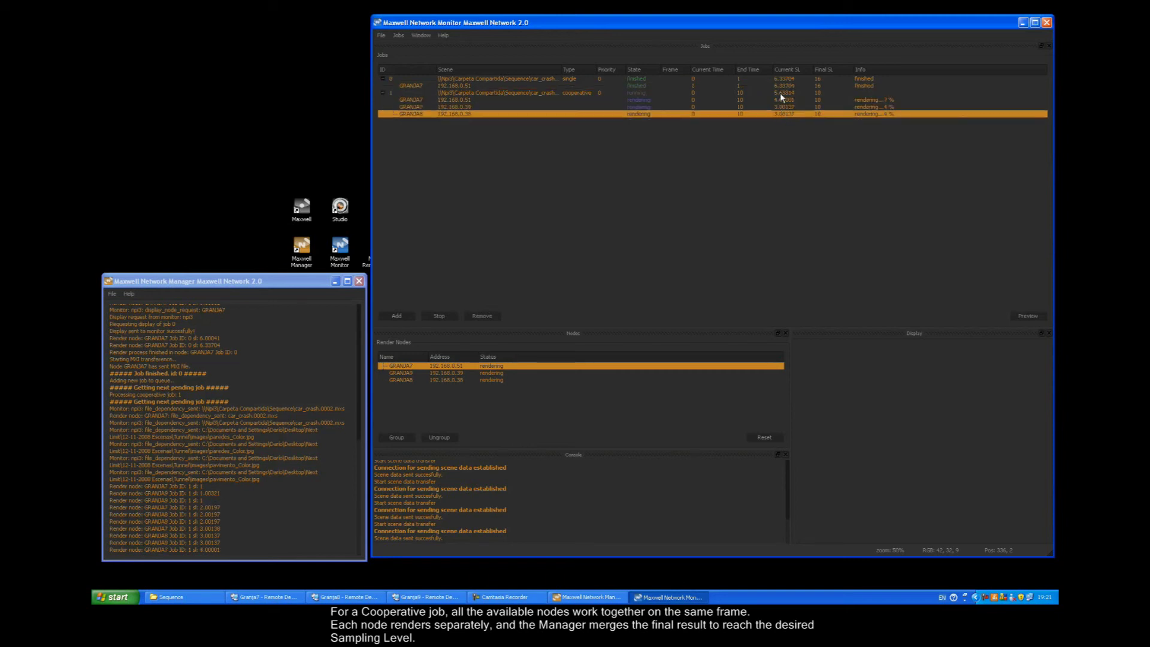
{"action": "left_click", "coordinate": [782, 94]}
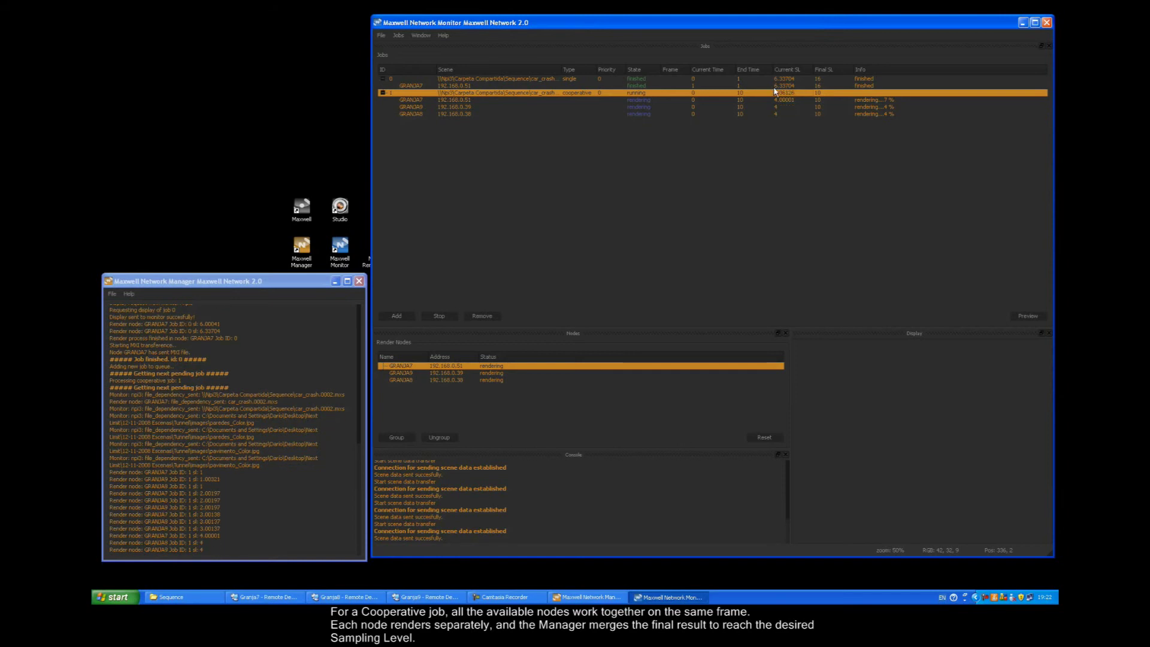
{"action": "left_click", "coordinate": [777, 108]}
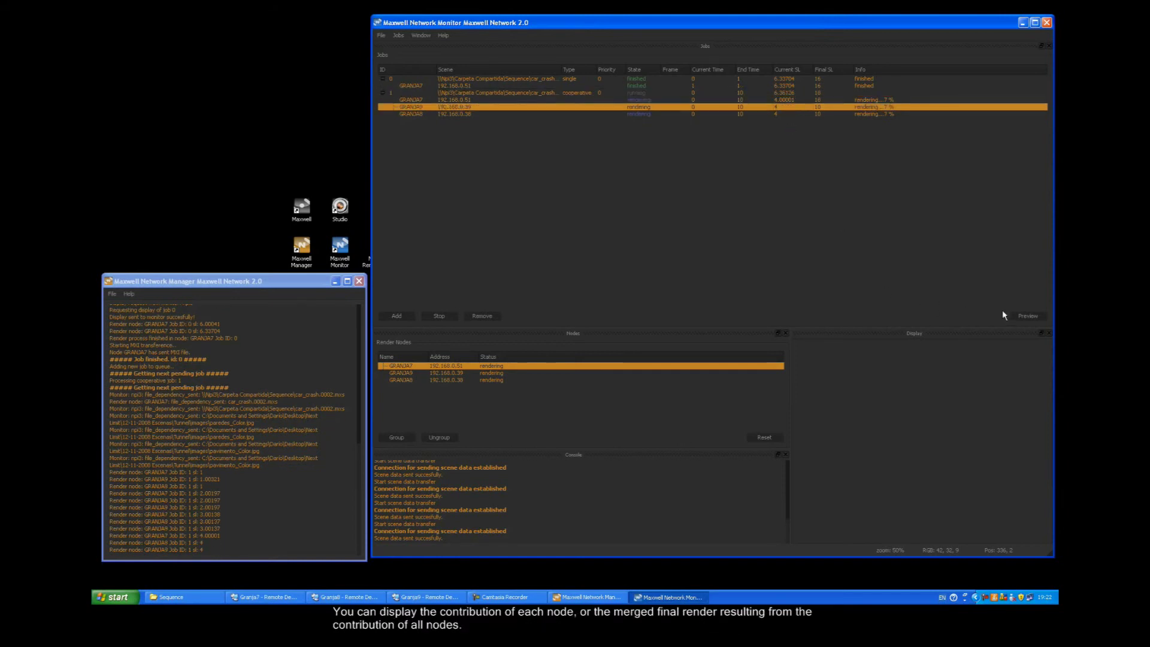
{"action": "left_click", "coordinate": [1025, 315]}
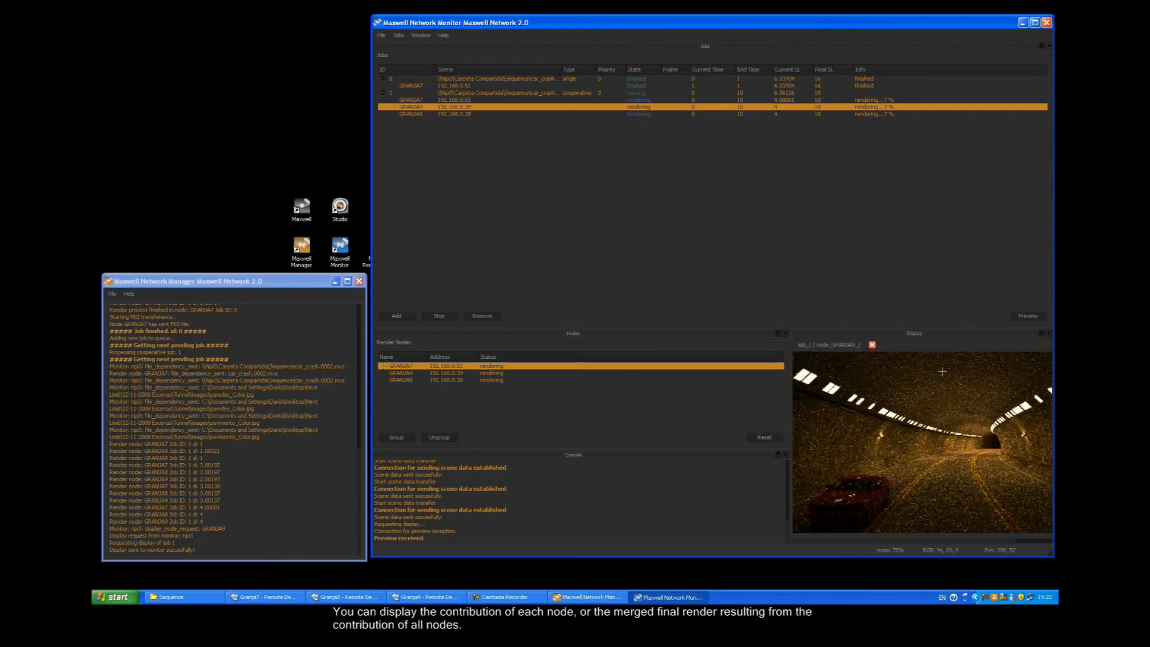
{"action": "left_click", "coordinate": [787, 93]}
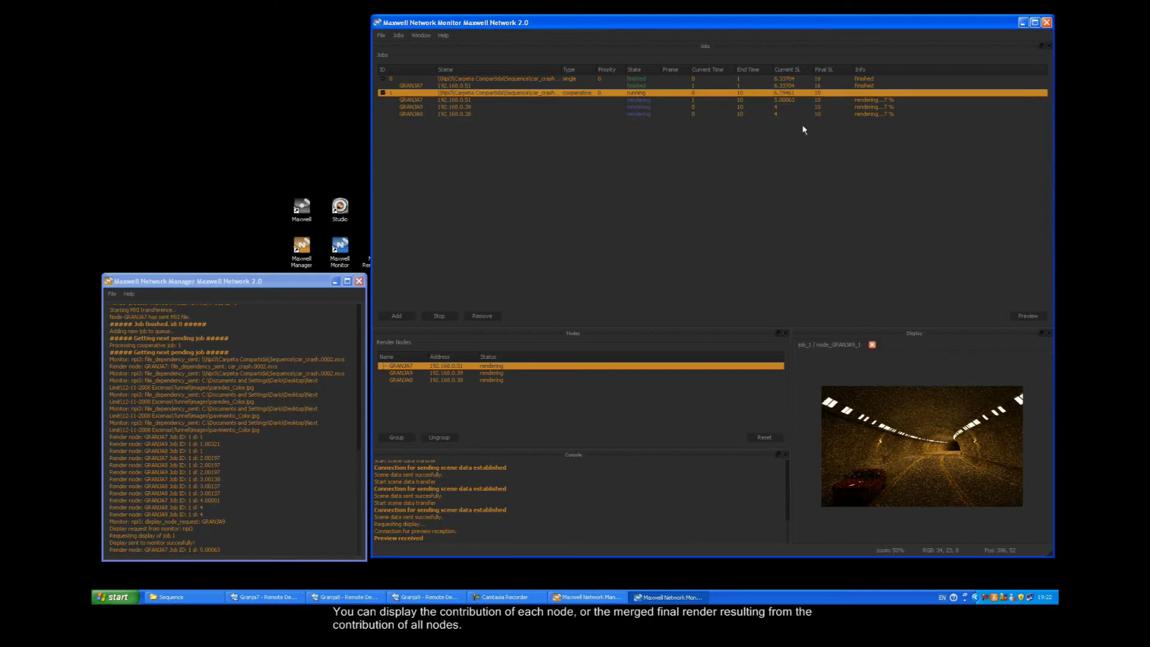
{"action": "left_click", "coordinate": [1027, 316]}
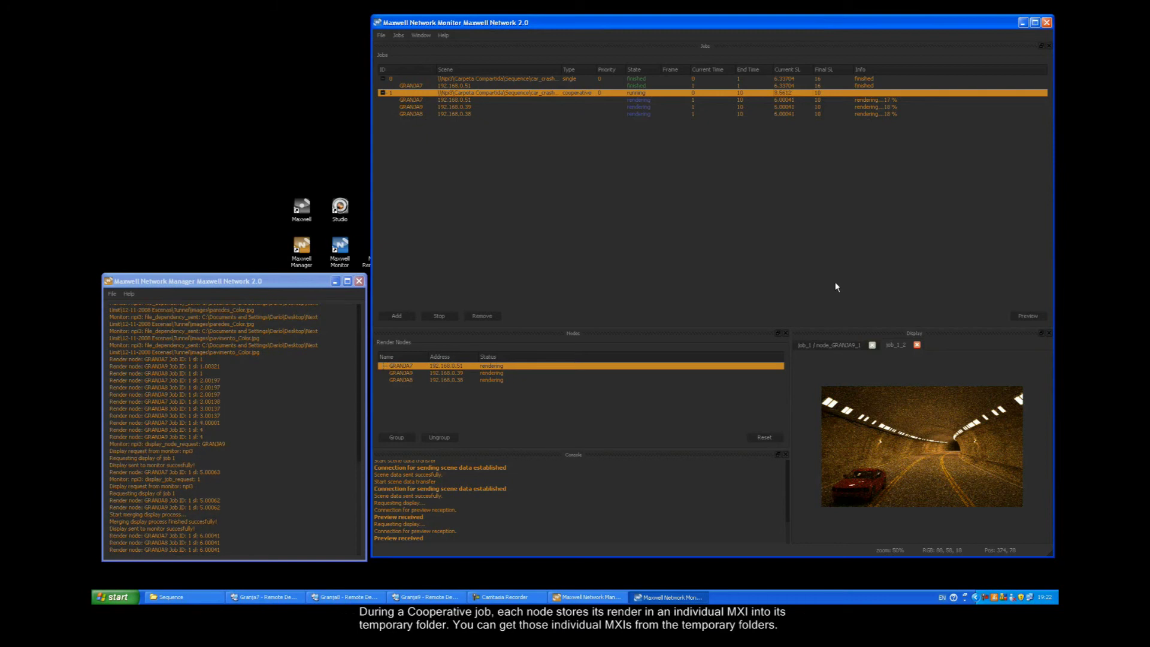
Switch between the node_GRANJA9 and job_1_2 Display tabs while job 1 finishes
{"action": "left_click", "coordinate": [829, 345]}
{"action": "left_click", "coordinate": [887, 344]}
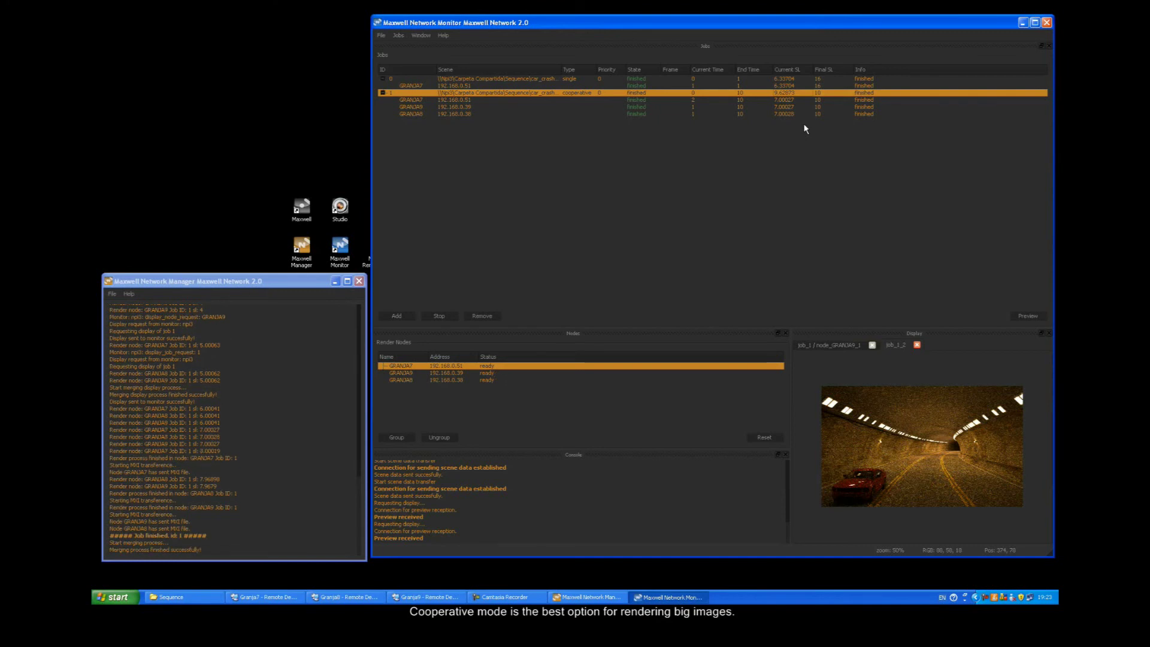
Preview the final merged render of finished job 1
{"action": "left_click", "coordinate": [787, 100]}
{"action": "left_click", "coordinate": [790, 94]}
{"action": "left_click", "coordinate": [1024, 317]}
Compare the earlier and final merged previews, then close the merged preview tabs
{"action": "left_click", "coordinate": [903, 346]}
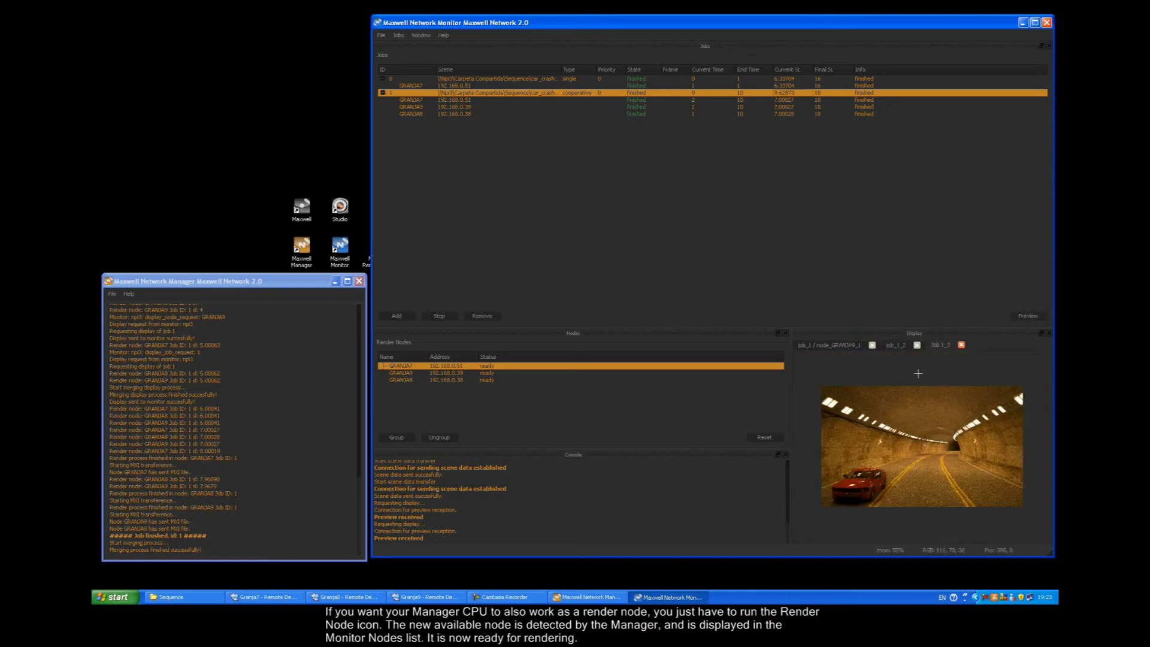
{"action": "left_click", "coordinate": [862, 345]}
{"action": "left_click", "coordinate": [896, 346]}
{"action": "left_click", "coordinate": [938, 346]}
{"action": "left_click", "coordinate": [962, 346]}
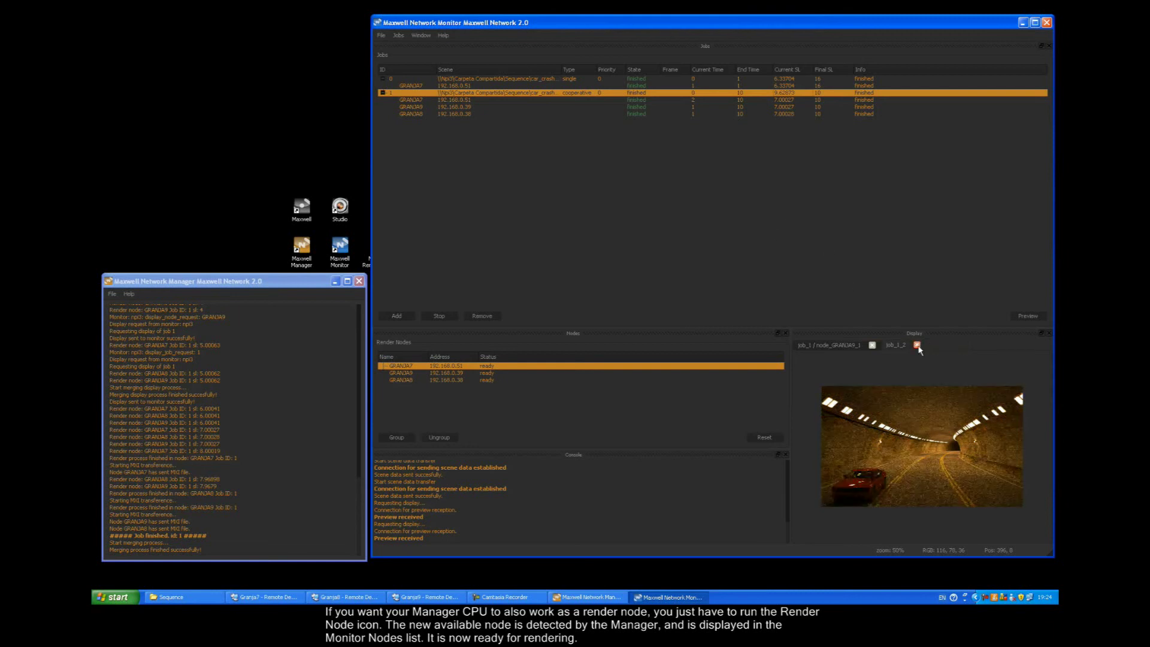
{"action": "left_click", "coordinate": [917, 346]}
Close the last preview, launch a local Maxwell Render Node from the desktop, and return to the Manager
{"action": "left_click", "coordinate": [873, 346]}
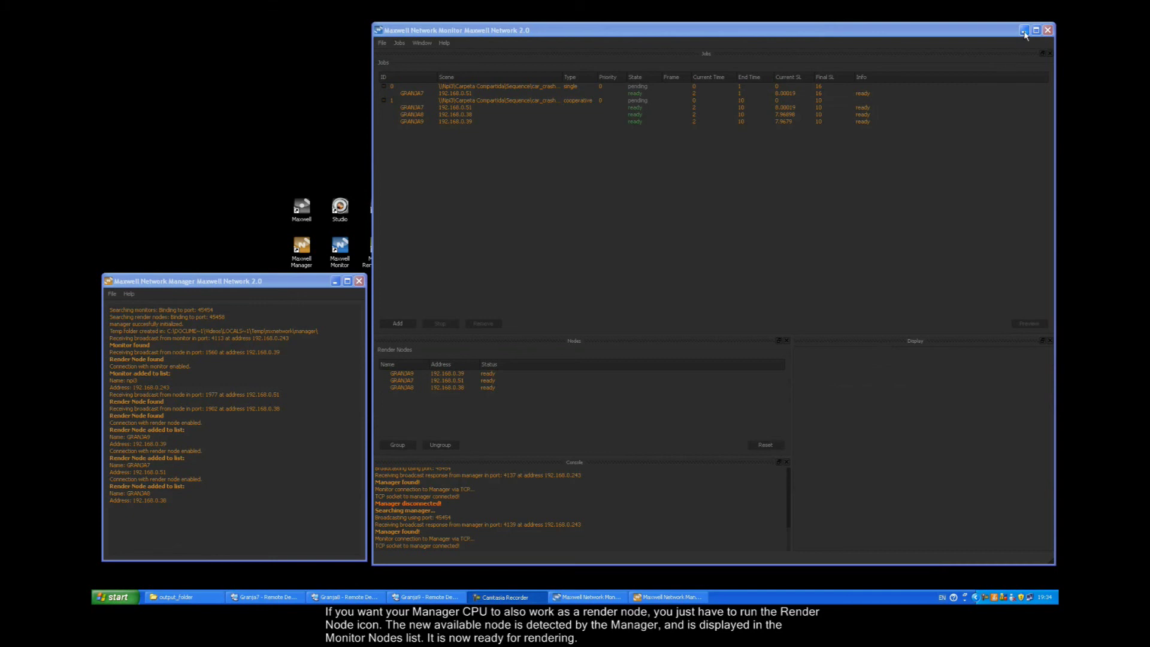
{"action": "left_click", "coordinate": [1024, 30]}
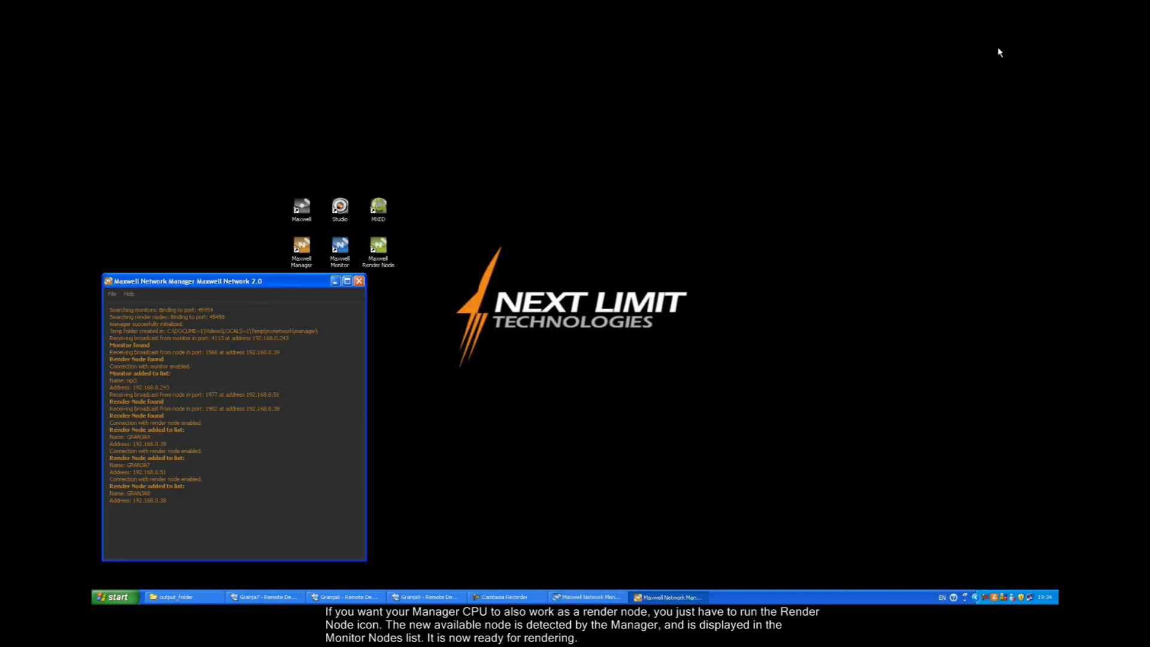
{"action": "double_click", "coordinate": [382, 247]}
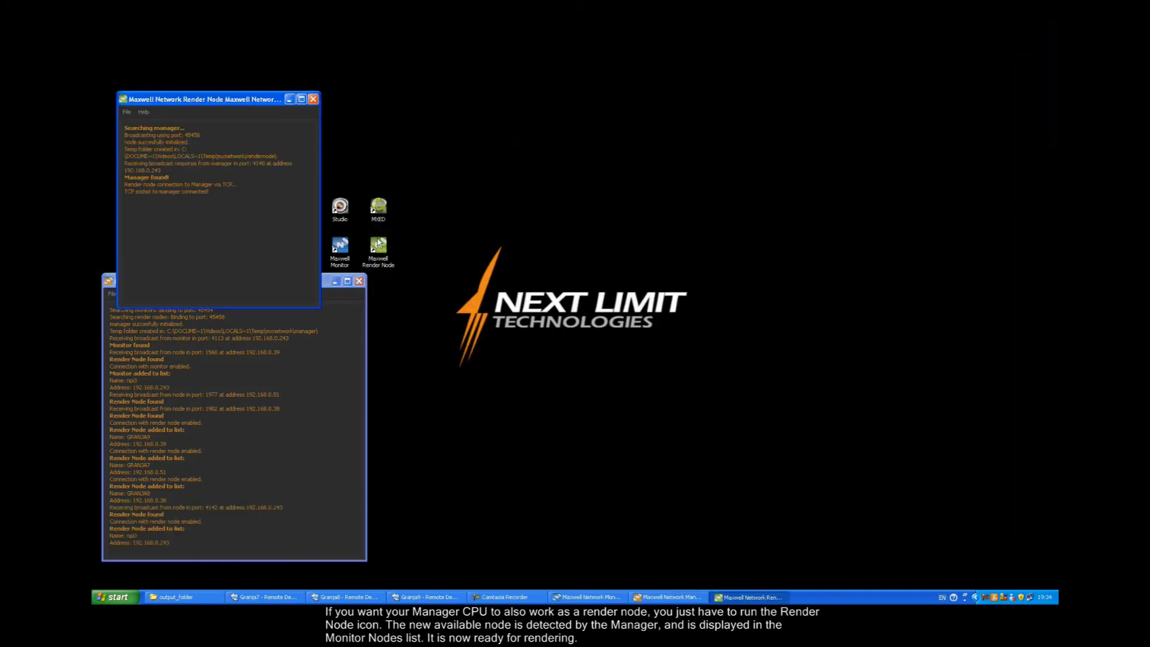
{"action": "left_click_drag", "start_coordinate": [258, 99], "coordinate": [264, 52]}
{"action": "left_click", "coordinate": [654, 599]}
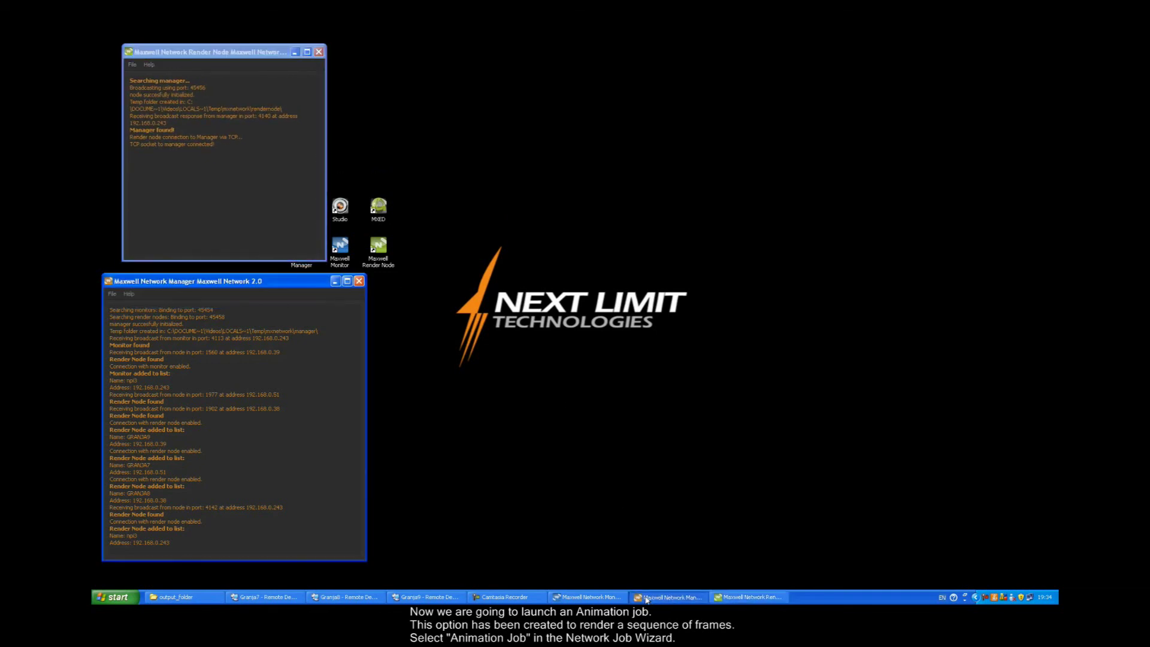
Start a new Animation job with scene file car_crash.0001.mxs
{"action": "left_click", "coordinate": [620, 598]}
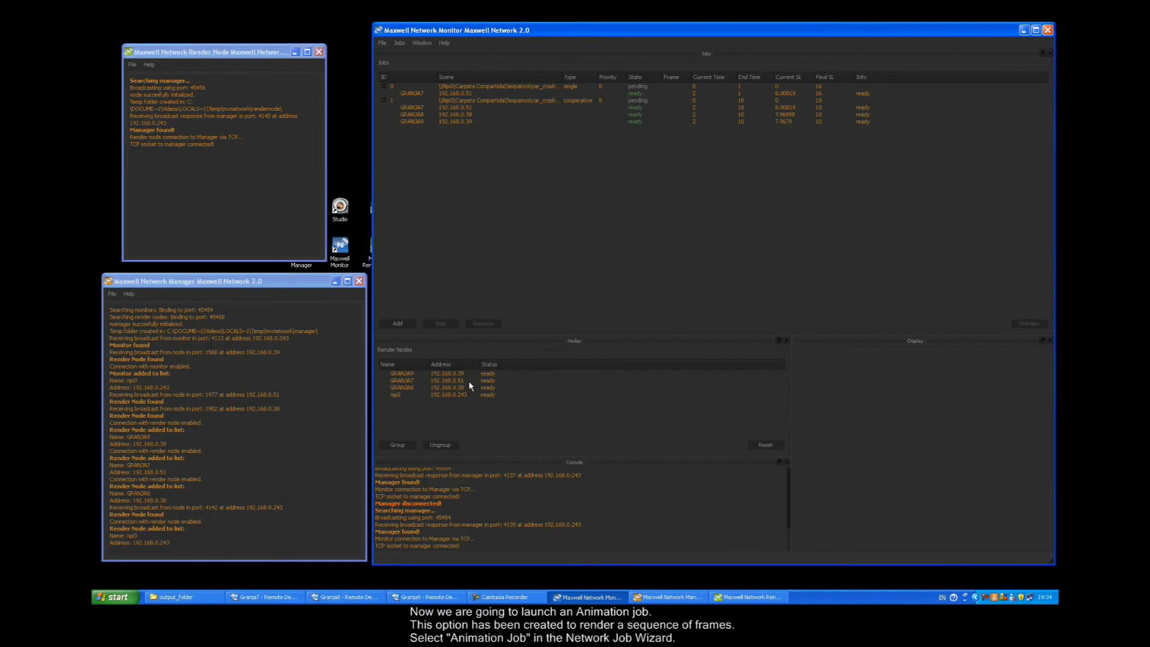
{"action": "left_click", "coordinate": [399, 324]}
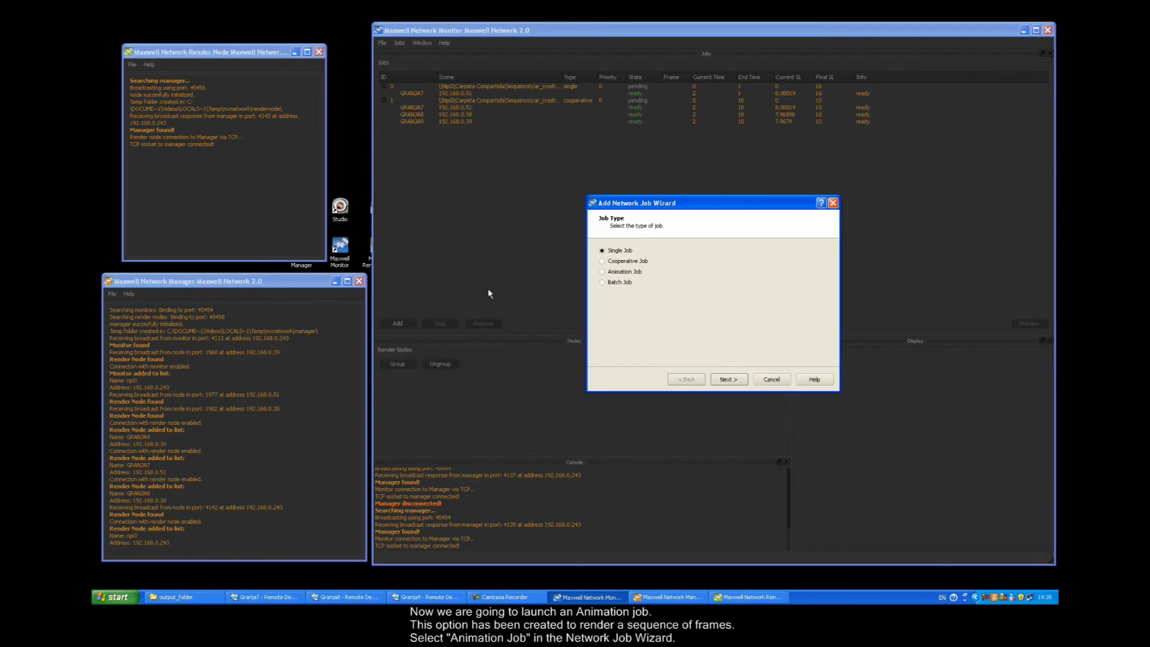
{"action": "left_click", "coordinate": [619, 273]}
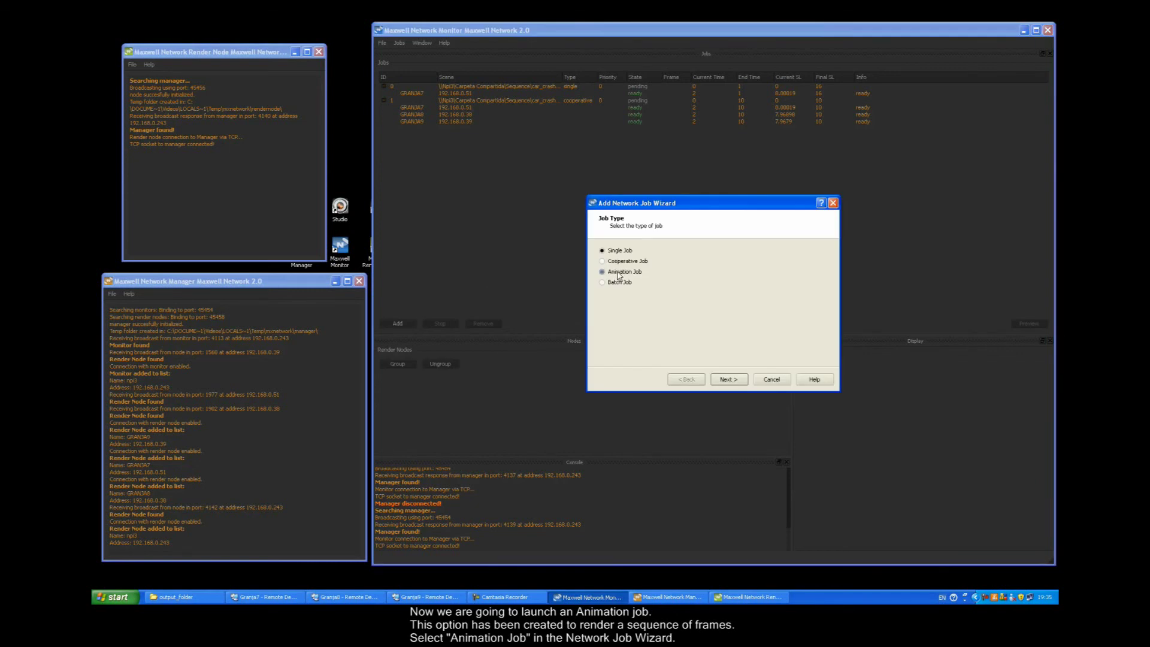
{"action": "left_click", "coordinate": [726, 380]}
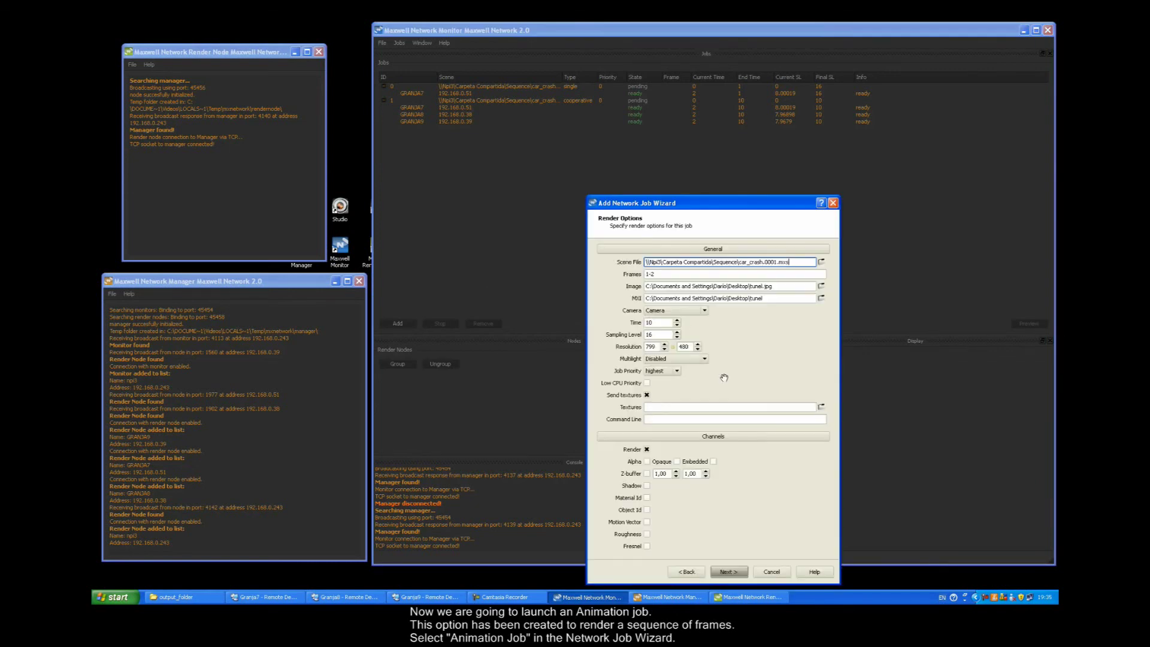
{"action": "left_click", "coordinate": [821, 262]}
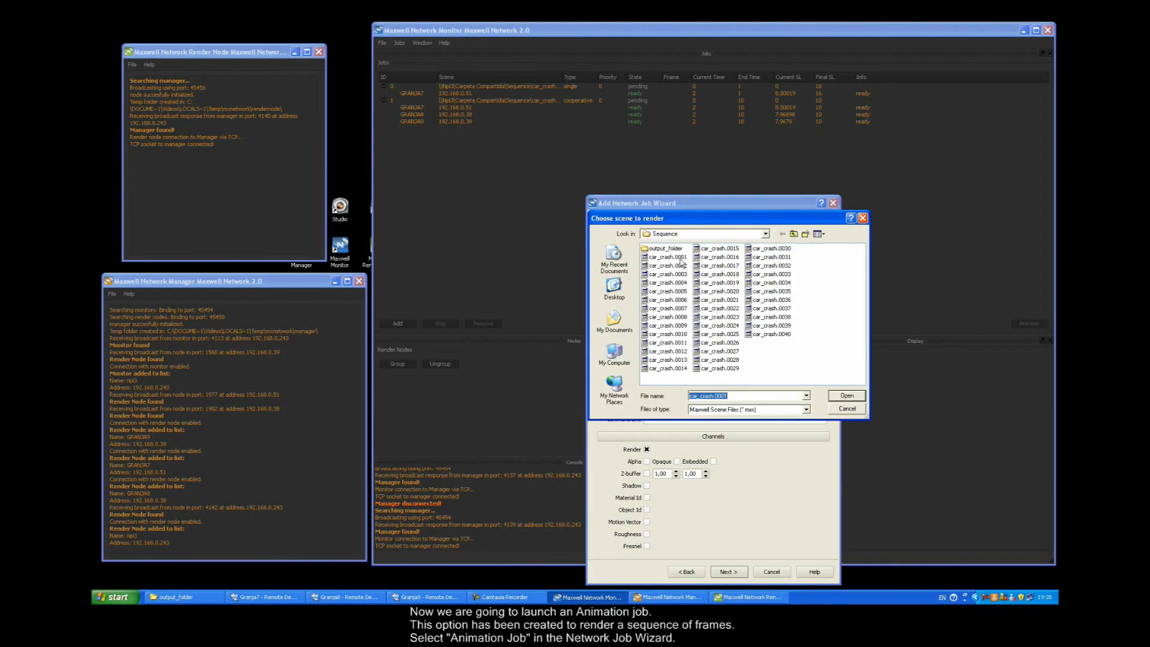
{"action": "left_click", "coordinate": [670, 257]}
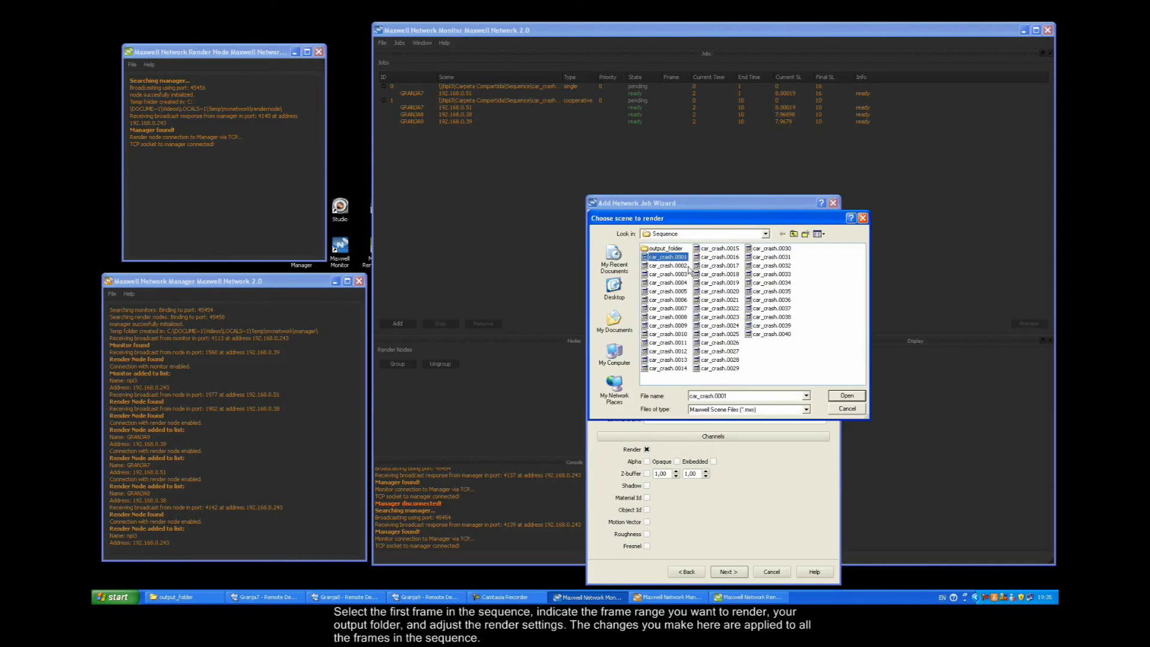
{"action": "left_click", "coordinate": [845, 396]}
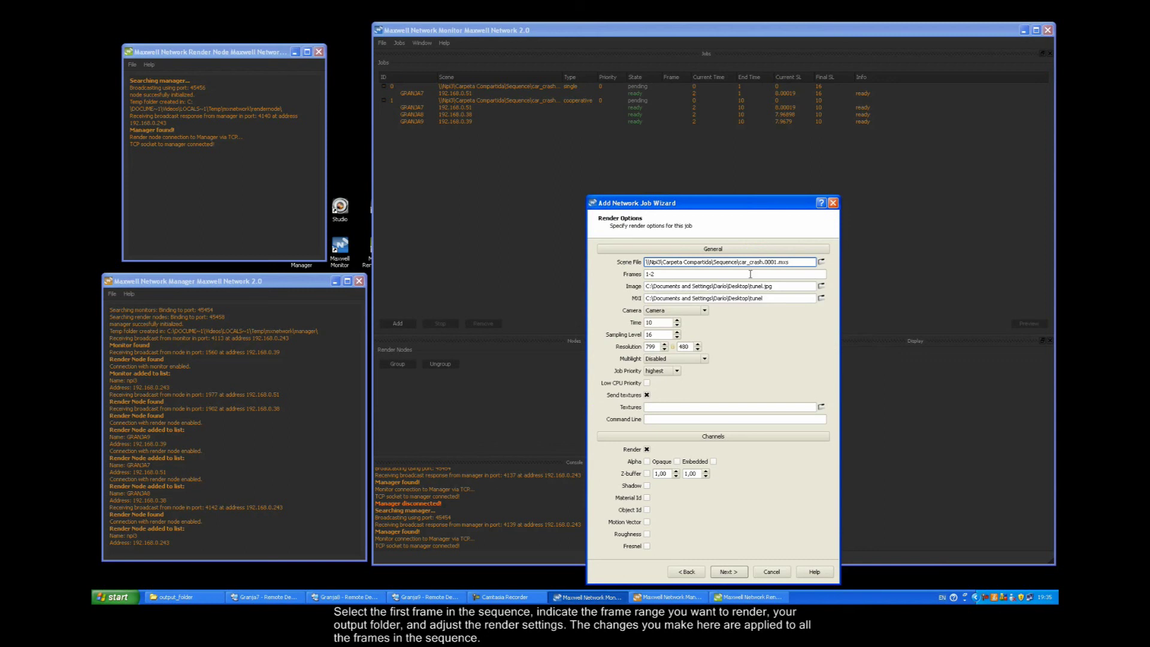
Set frames 1-10, save output to output_folder as car_crash.0001.png, and set render time 1
{"action": "left_click", "coordinate": [665, 274]}
{"action": "double_click", "coordinate": [659, 274]}
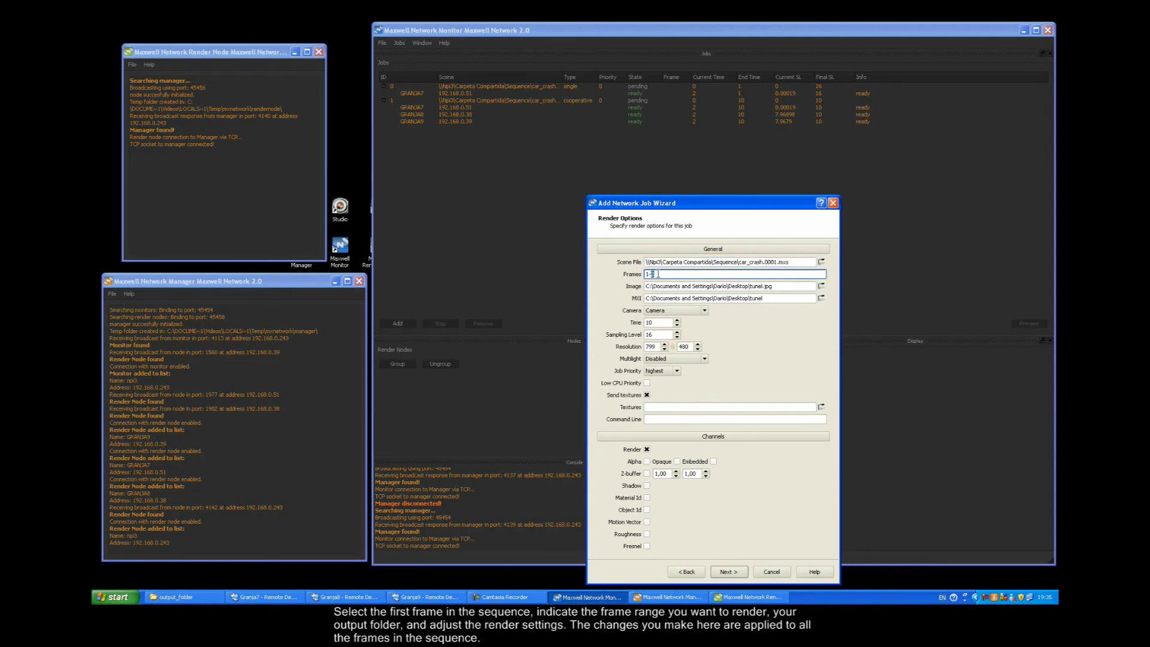
{"action": "left_click", "coordinate": [821, 286]}
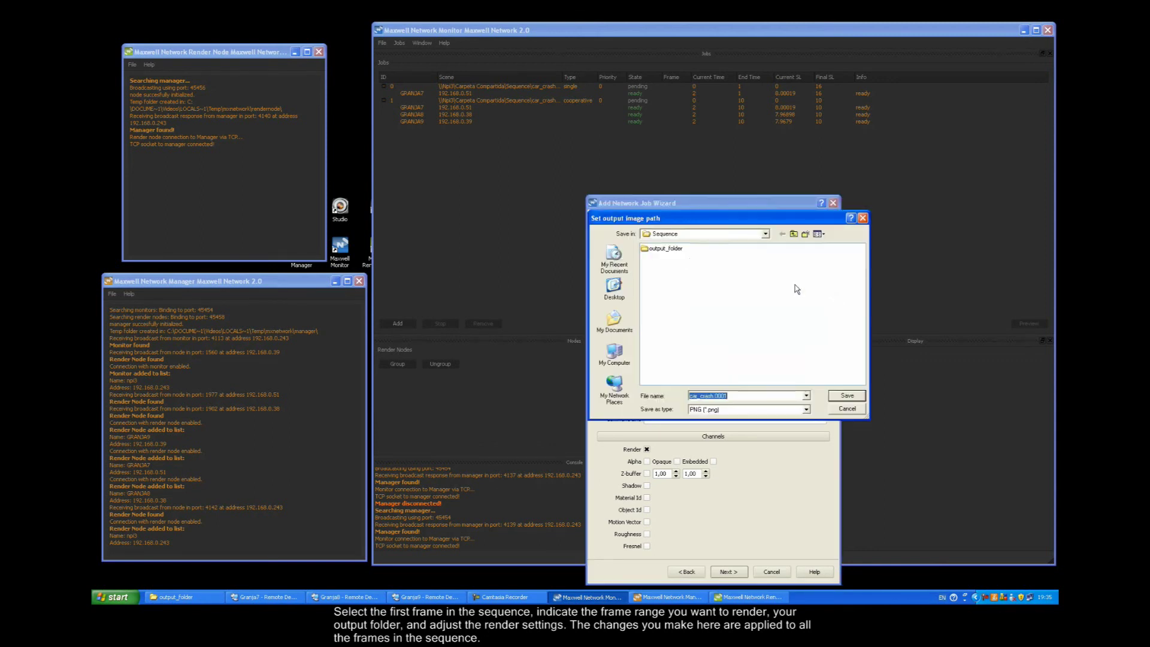
{"action": "left_click", "coordinate": [841, 397]}
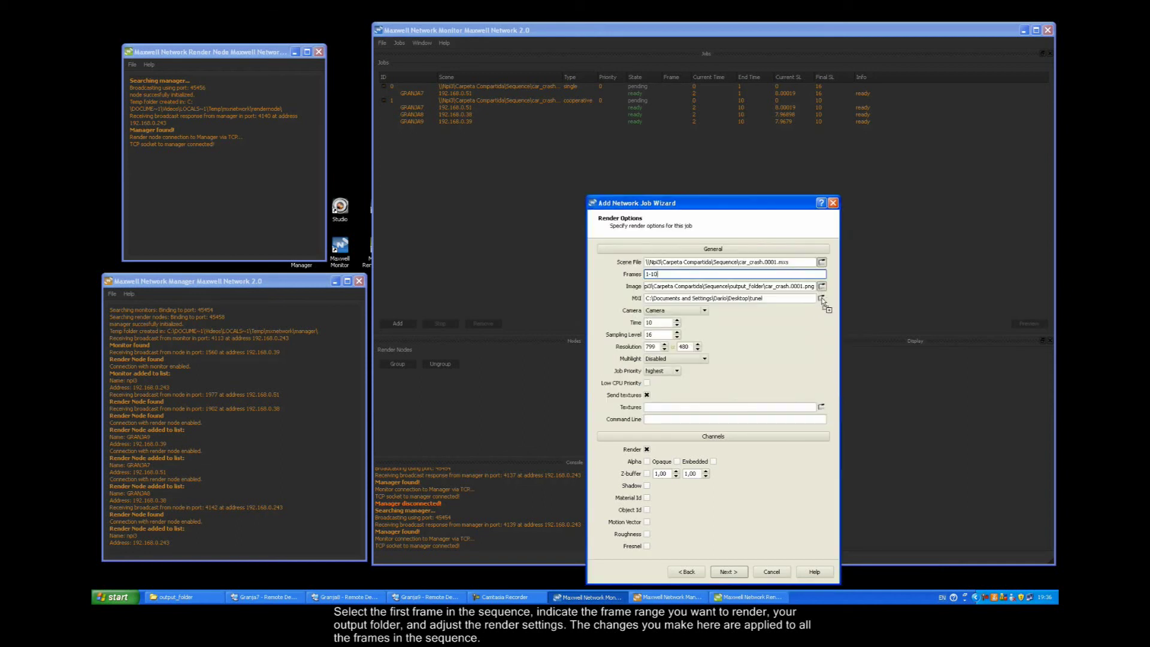
{"action": "double_click", "coordinate": [662, 323]}
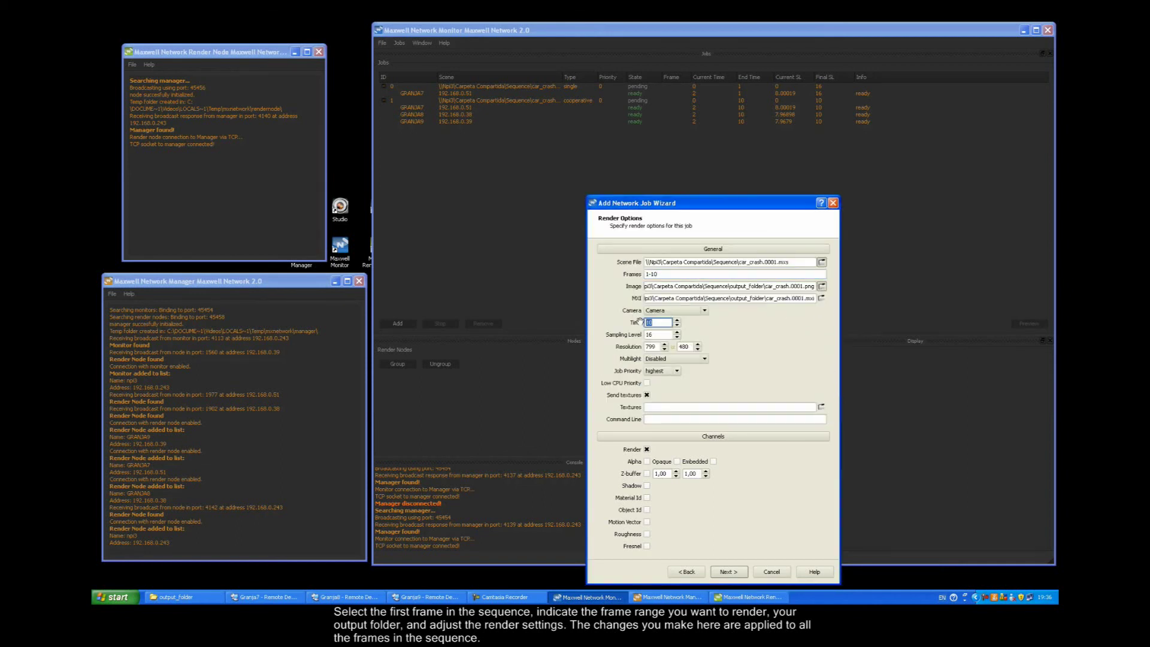
{"action": "type", "text": "1"}
{"action": "left_click", "coordinate": [727, 572]}
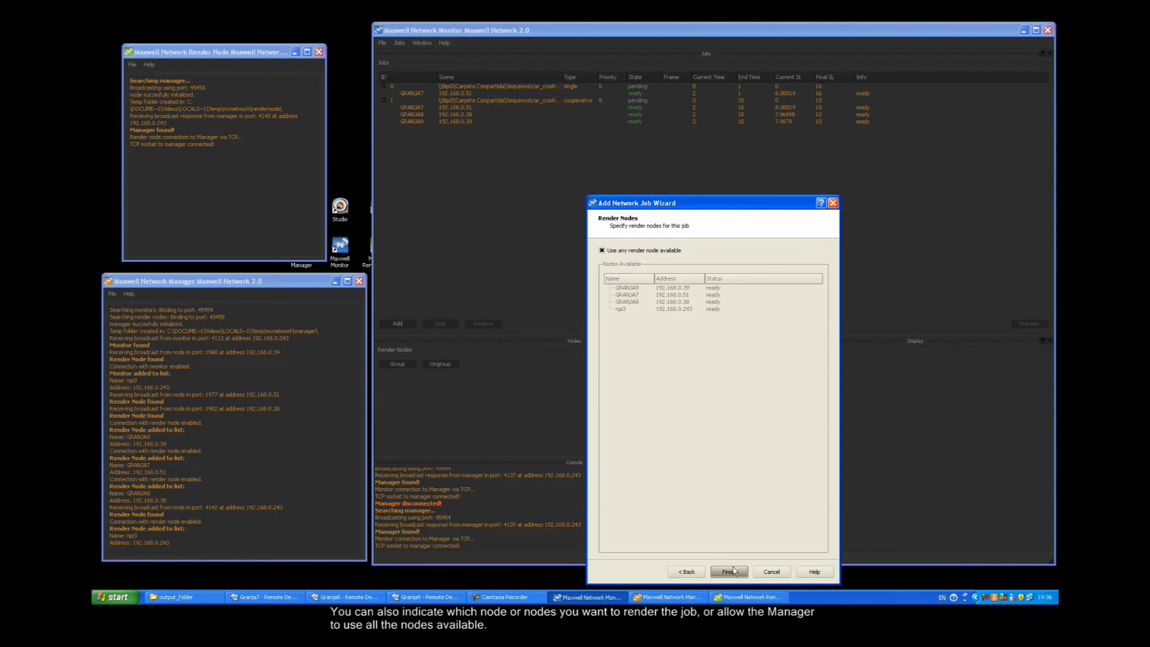
Submit the animation job and remove the pending cooperative job 1 from the Jobs list
{"action": "left_click", "coordinate": [728, 571]}
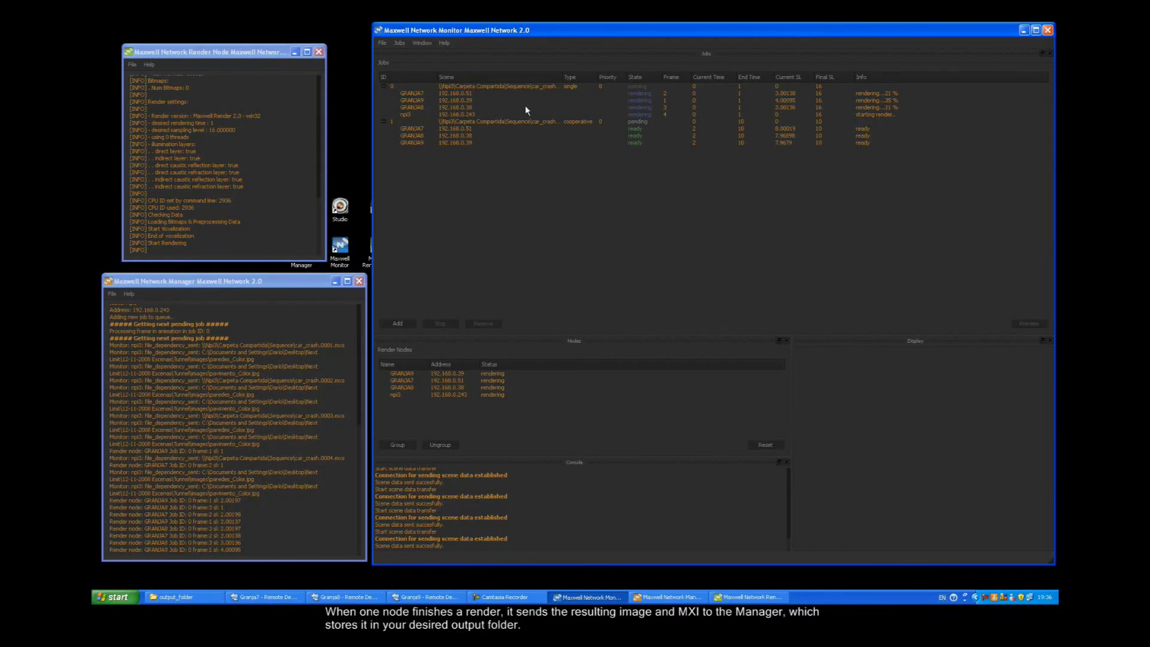
{"action": "left_click", "coordinate": [510, 123]}
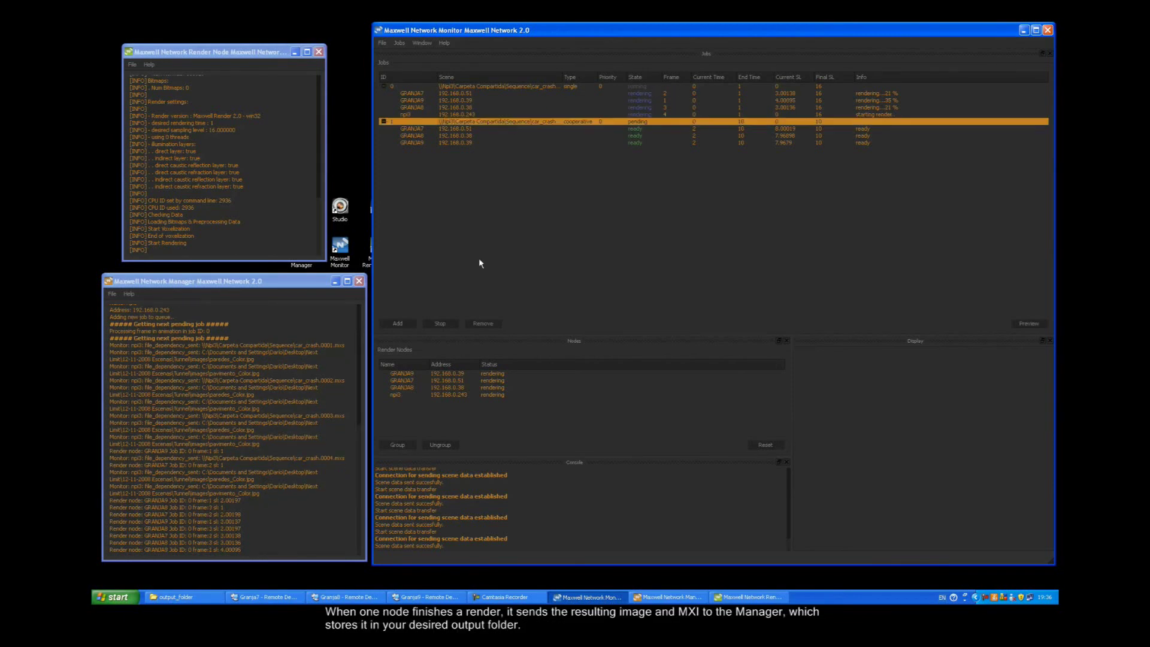
{"action": "left_click", "coordinate": [477, 325]}
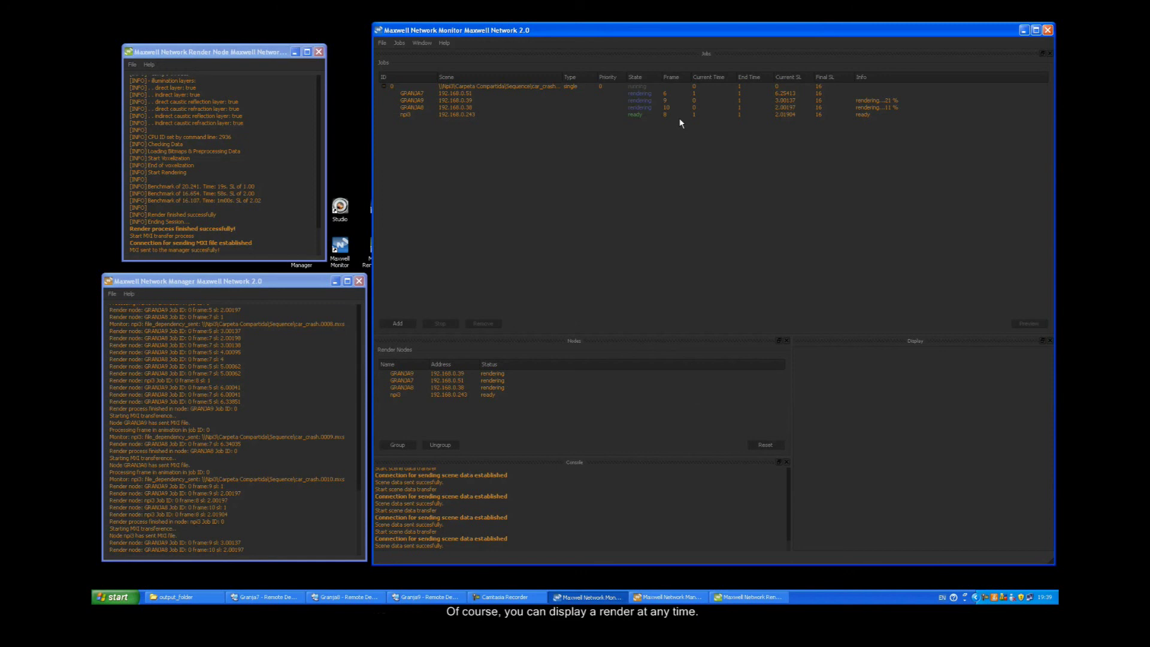
{"action": "left_click", "coordinate": [636, 114]}
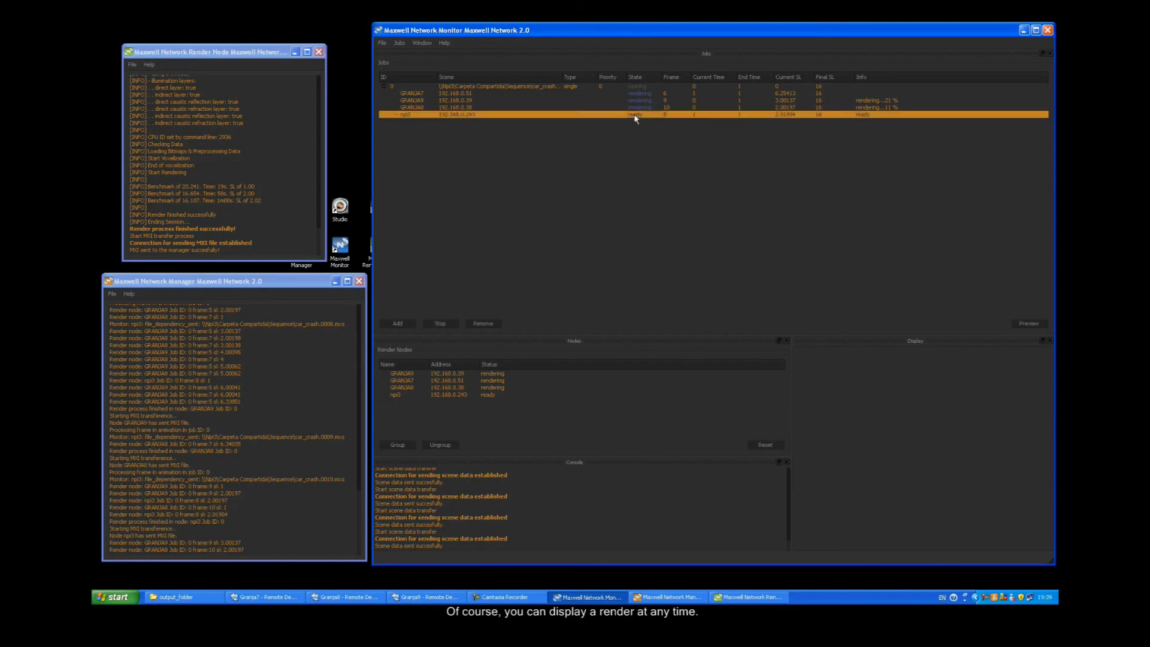
{"action": "left_click", "coordinate": [1024, 323]}
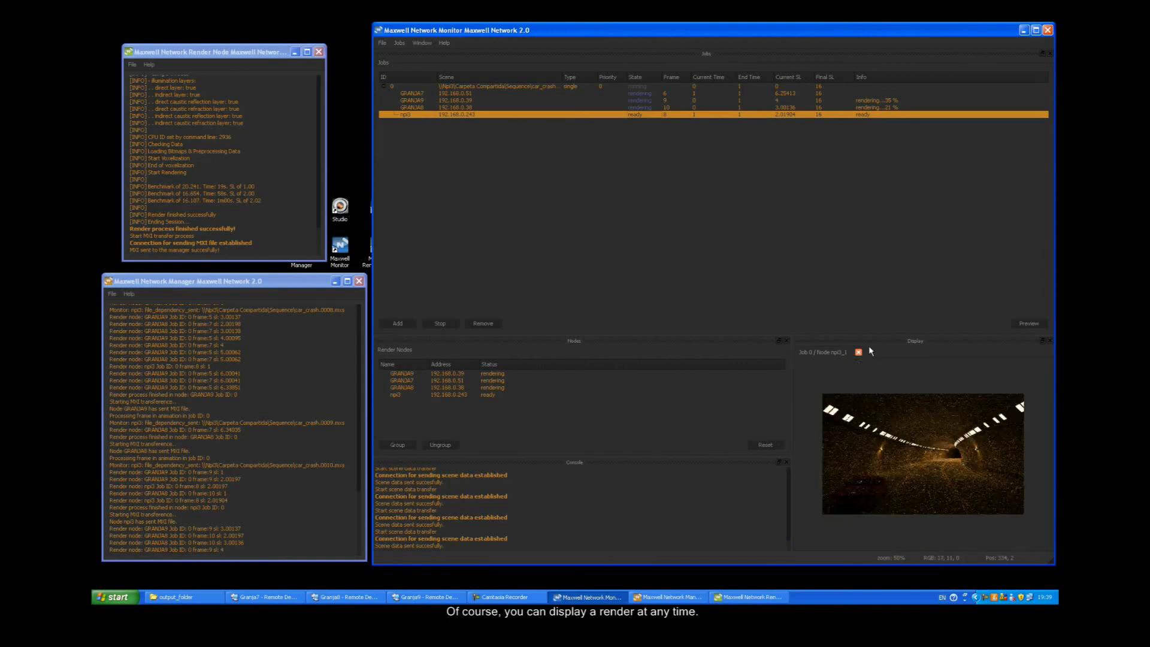
{"action": "left_click", "coordinate": [671, 108]}
{"action": "left_click", "coordinate": [1029, 324]}
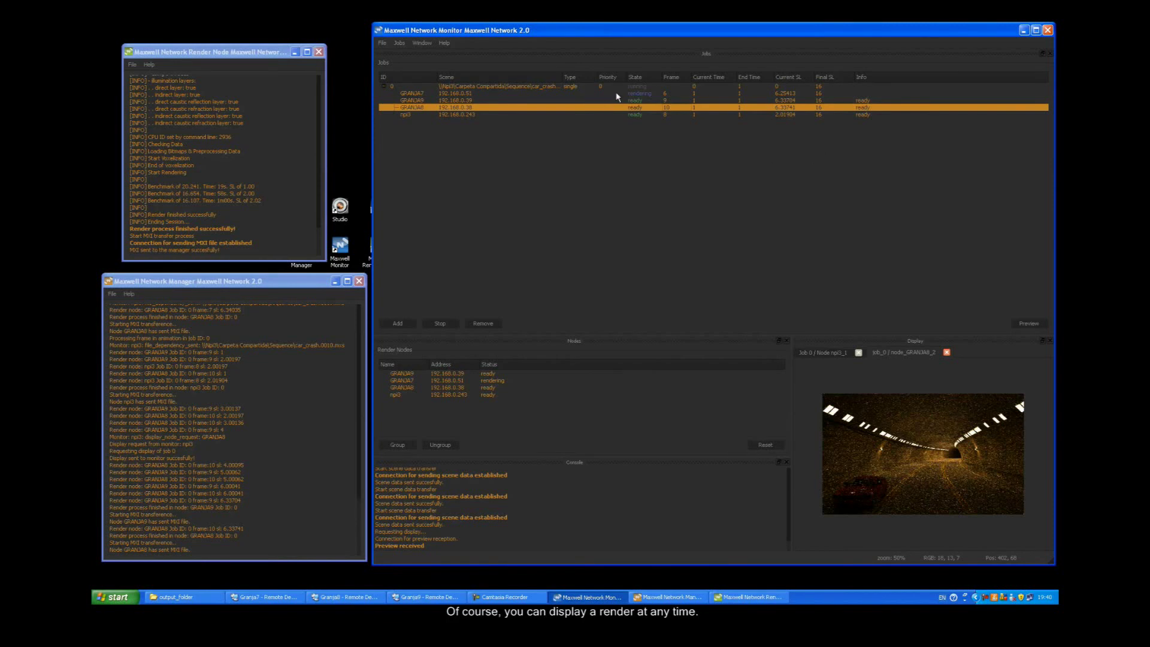
{"action": "left_click", "coordinate": [554, 88]}
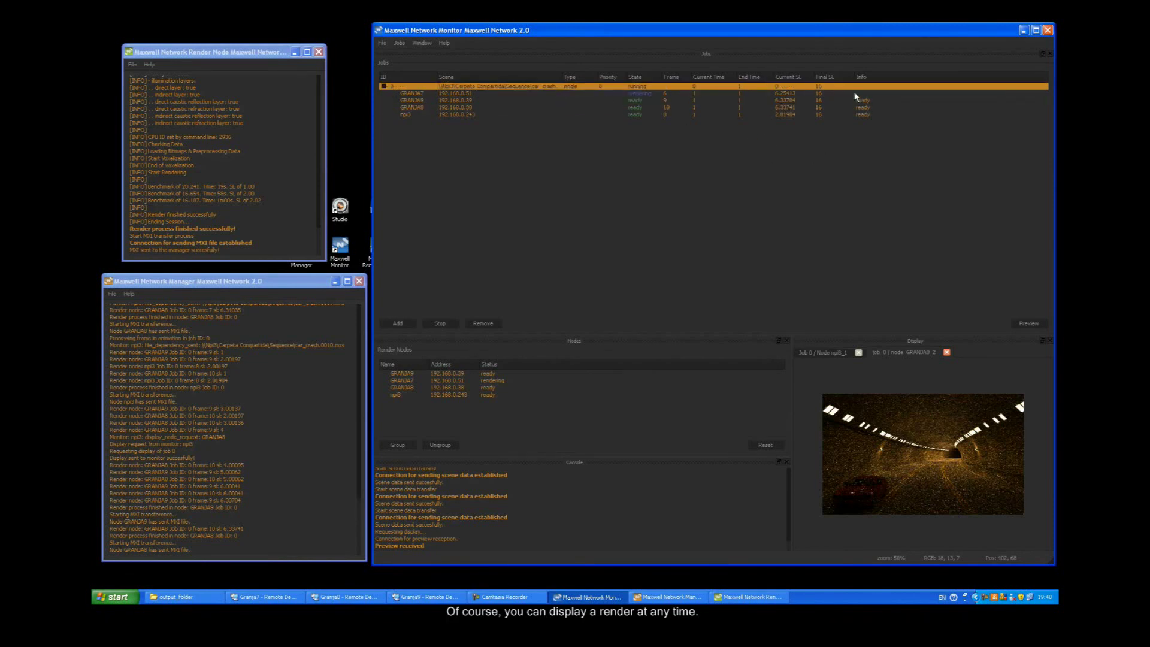
{"action": "left_click", "coordinate": [947, 353]}
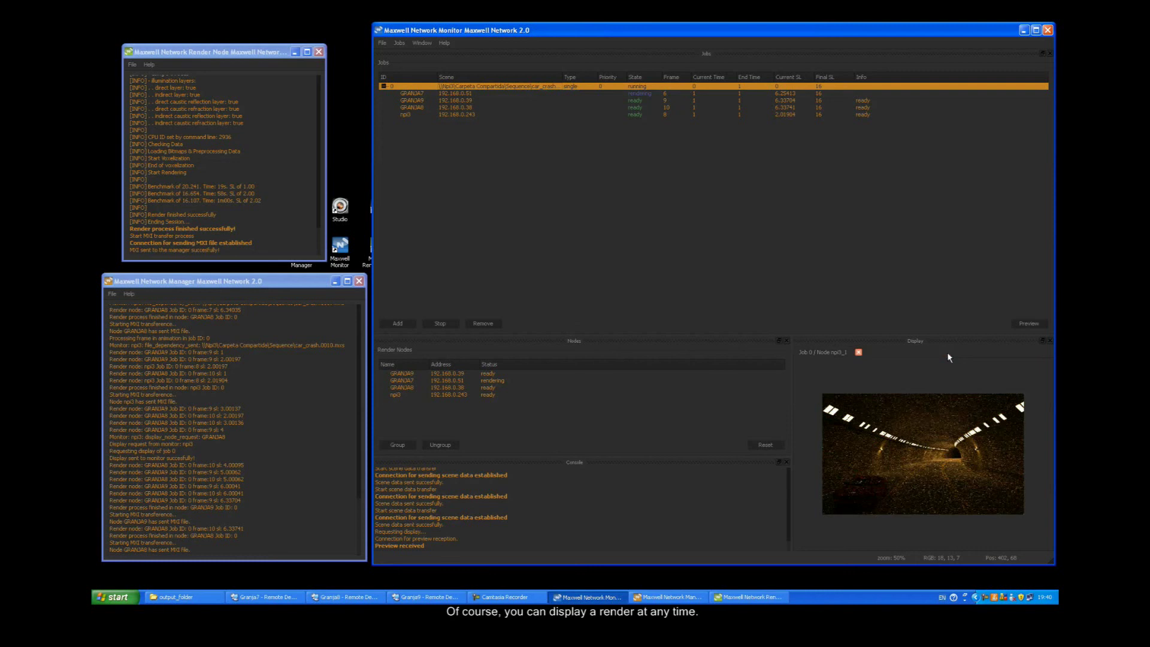
{"action": "left_click", "coordinate": [858, 353]}
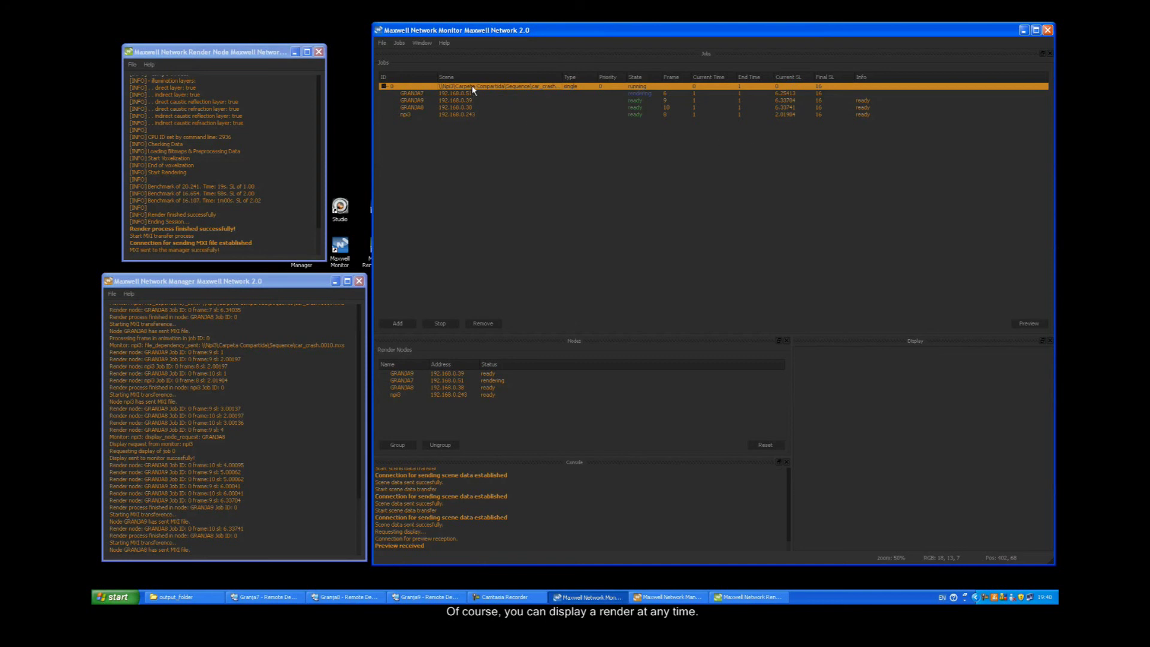
{"action": "left_click", "coordinate": [464, 282]}
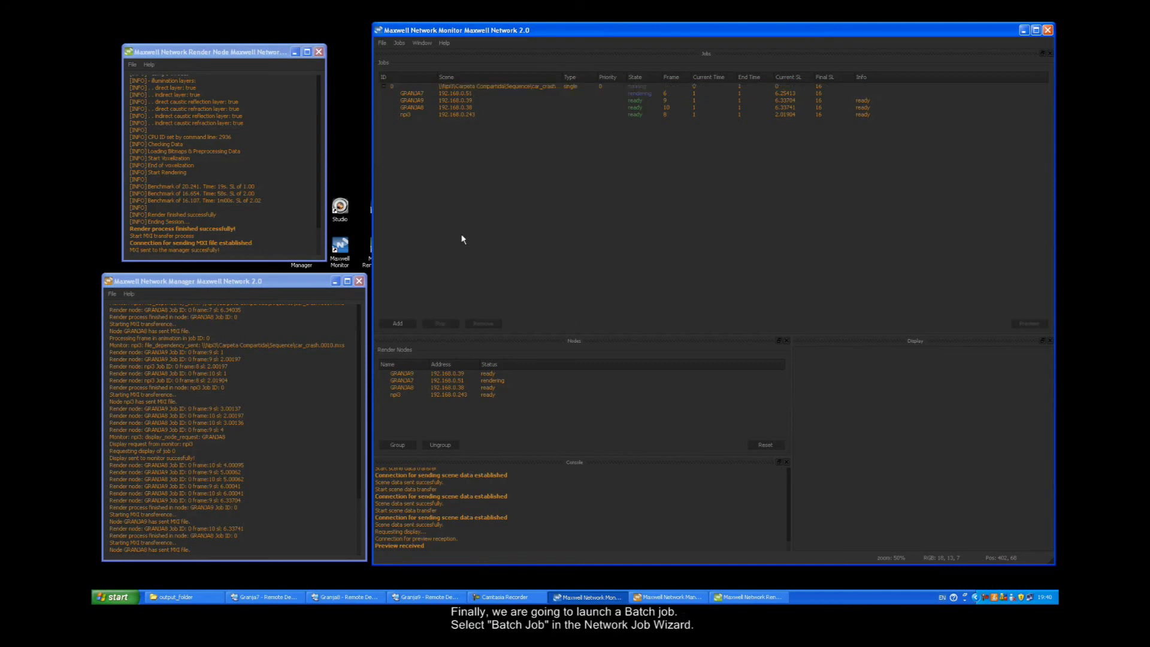
Create a new Batch Job with scenes car_crash.0030–0035, 0038 and 0040 selected
{"action": "left_click", "coordinate": [397, 324]}
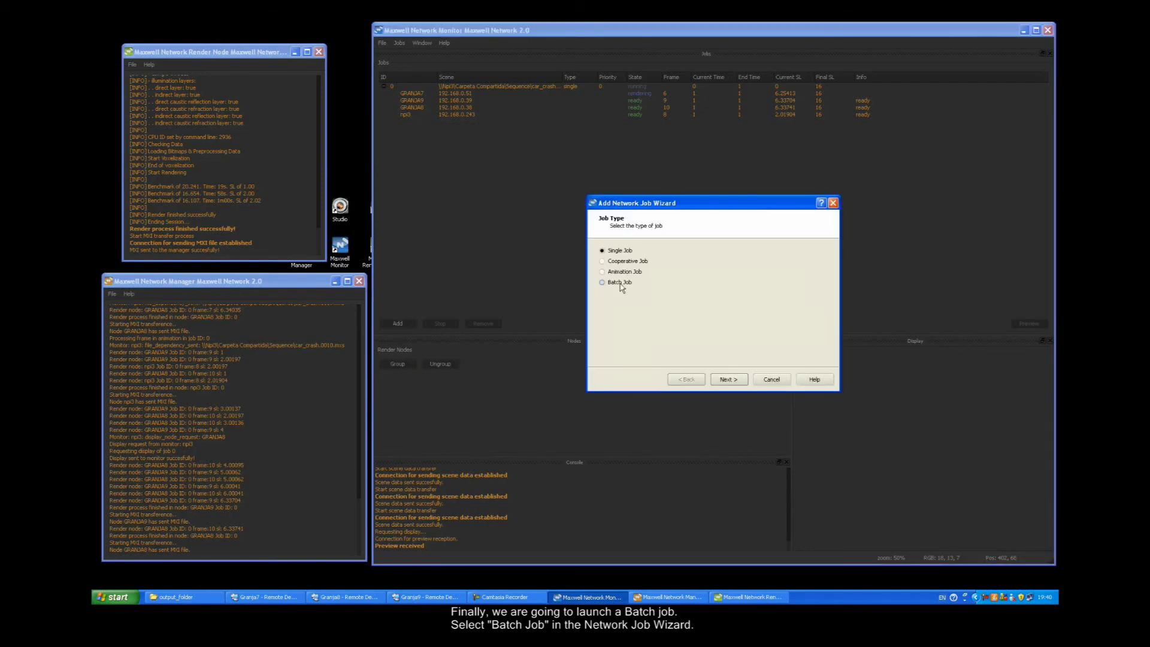
{"action": "left_click", "coordinate": [729, 380]}
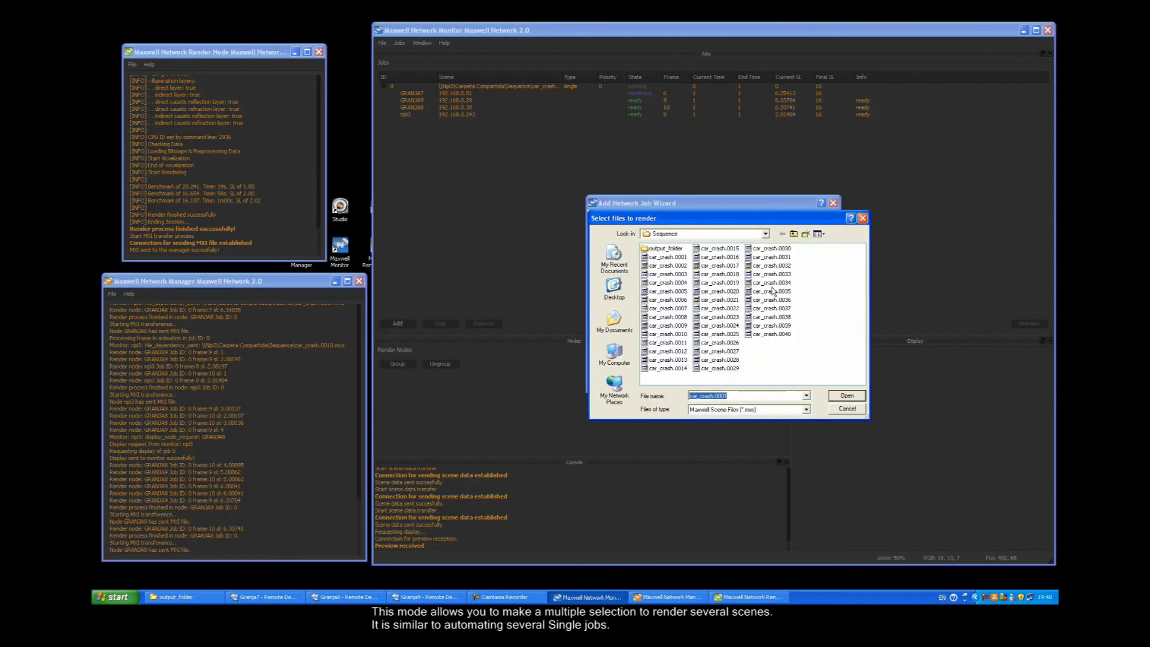
{"action": "left_click_drag", "start_coordinate": [798, 247], "coordinate": [763, 300]}
{"action": "left_click", "coordinate": [777, 317], "text": "ctrl"}
{"action": "left_click", "coordinate": [782, 335], "text": "ctrl"}
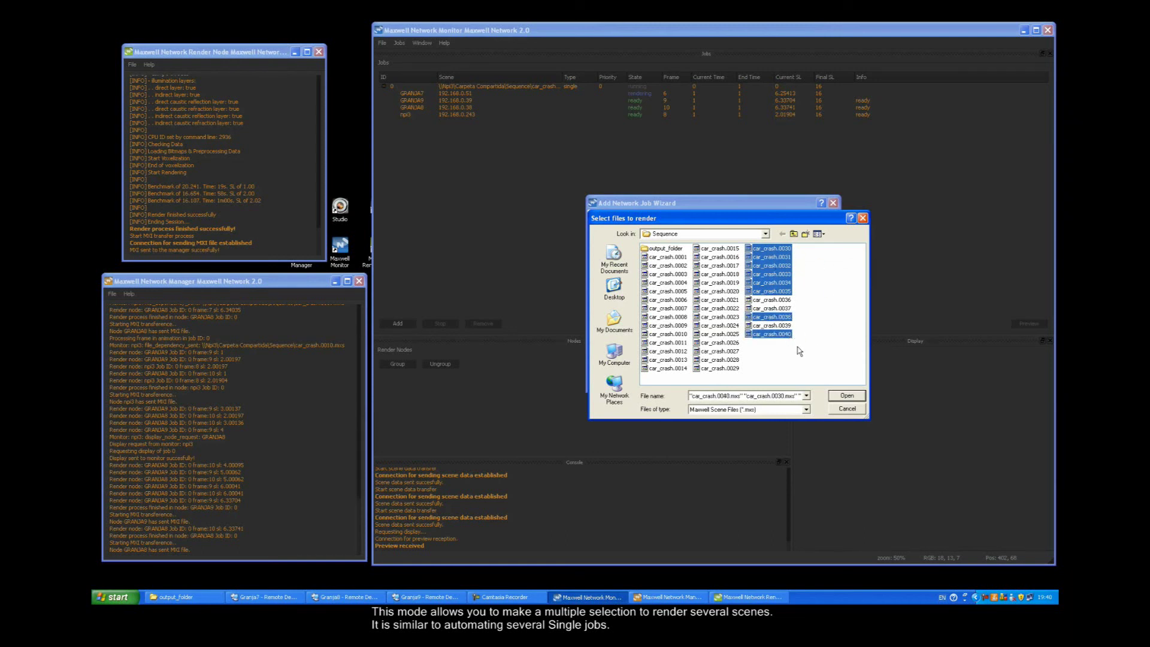
{"action": "left_click", "coordinate": [843, 398]}
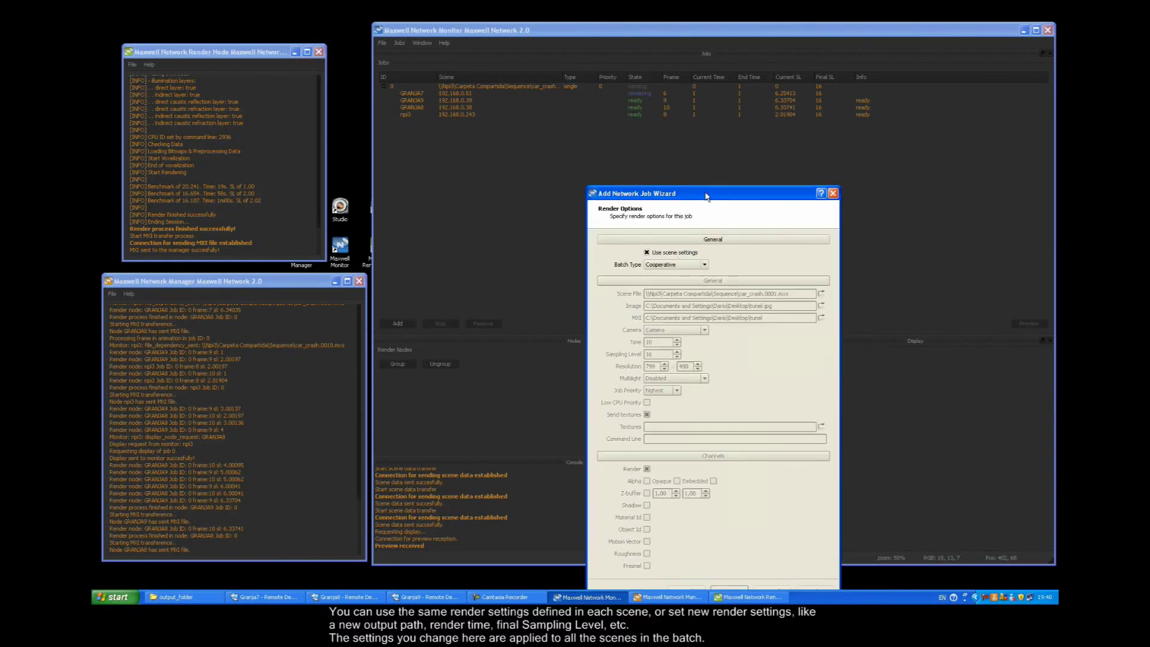
Turn off Use scene settings, set render time to 1, and leave multilight Disabled
{"action": "left_click_drag", "start_coordinate": [706, 185], "coordinate": [698, 136]}
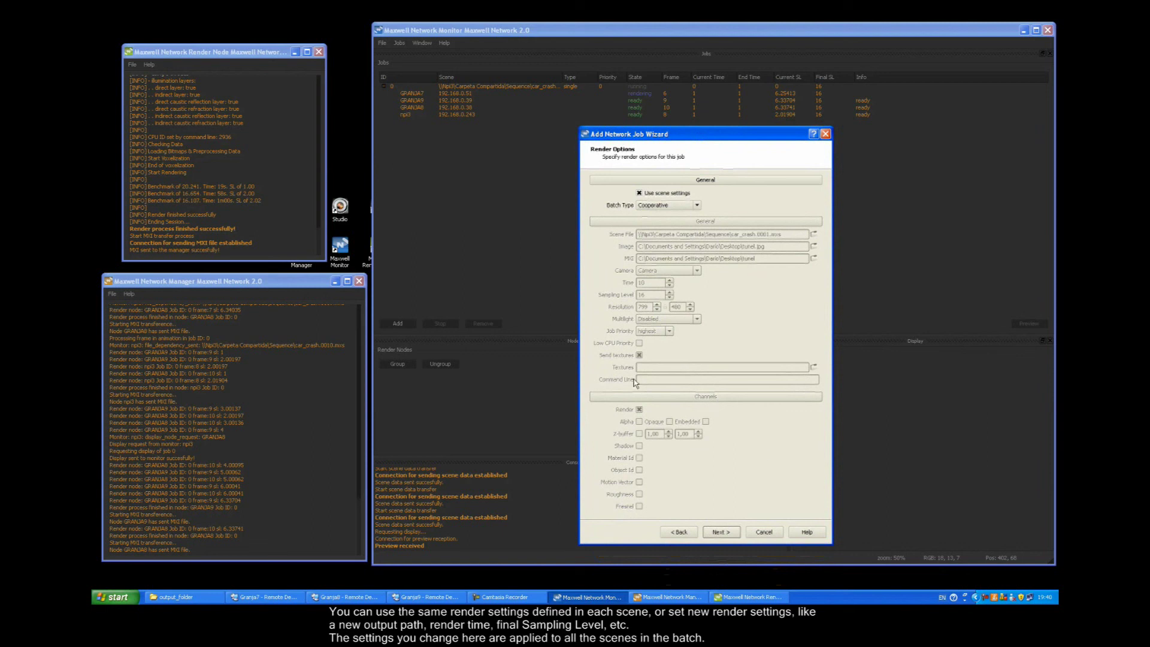
{"action": "left_click", "coordinate": [639, 193]}
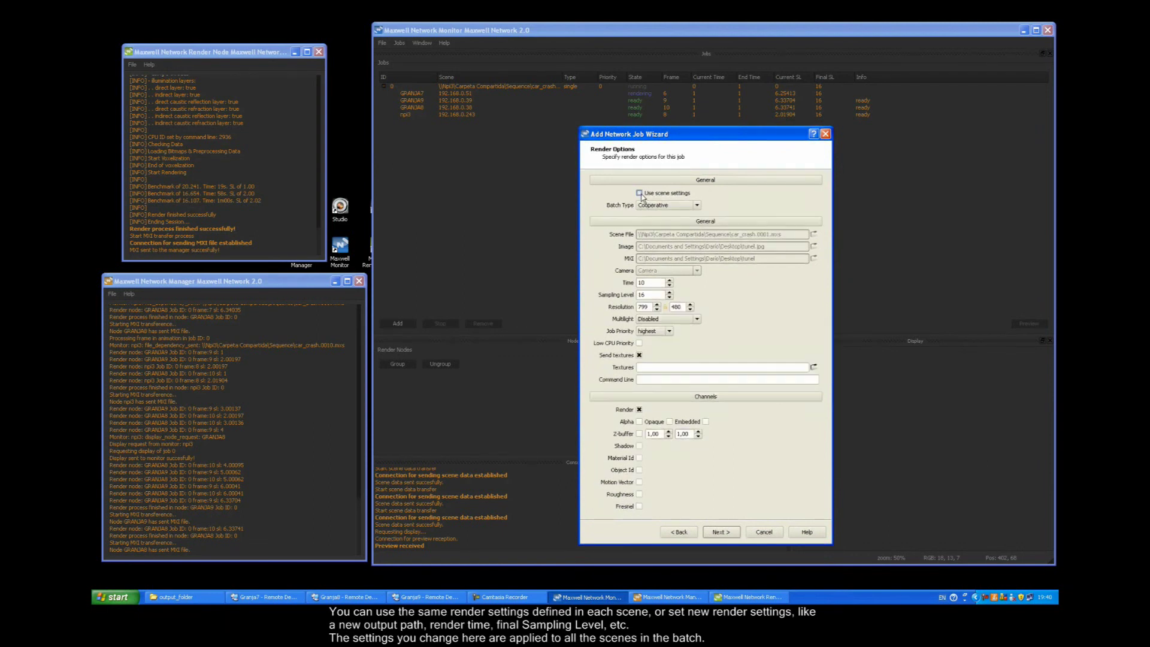
{"action": "double_click", "coordinate": [647, 284]}
{"action": "type", "text": "1"}
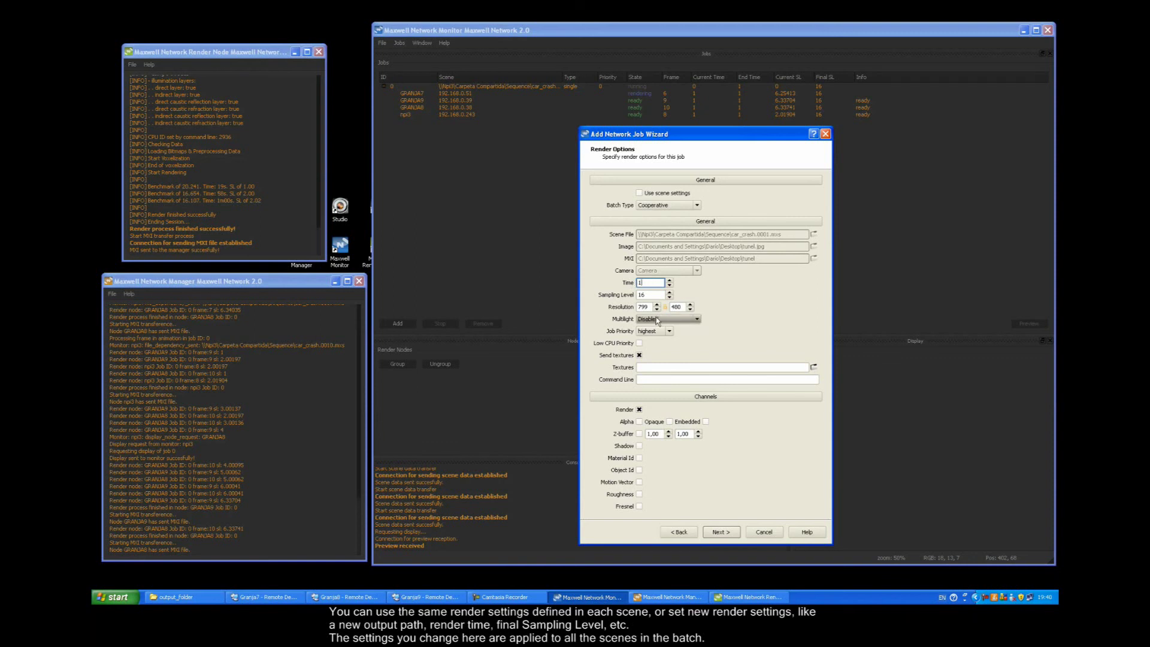
{"action": "left_click", "coordinate": [661, 320]}
{"action": "left_click", "coordinate": [732, 322]}
Change the batch type from Cooperative to Single and continue to render nodes
{"action": "left_click", "coordinate": [667, 206]}
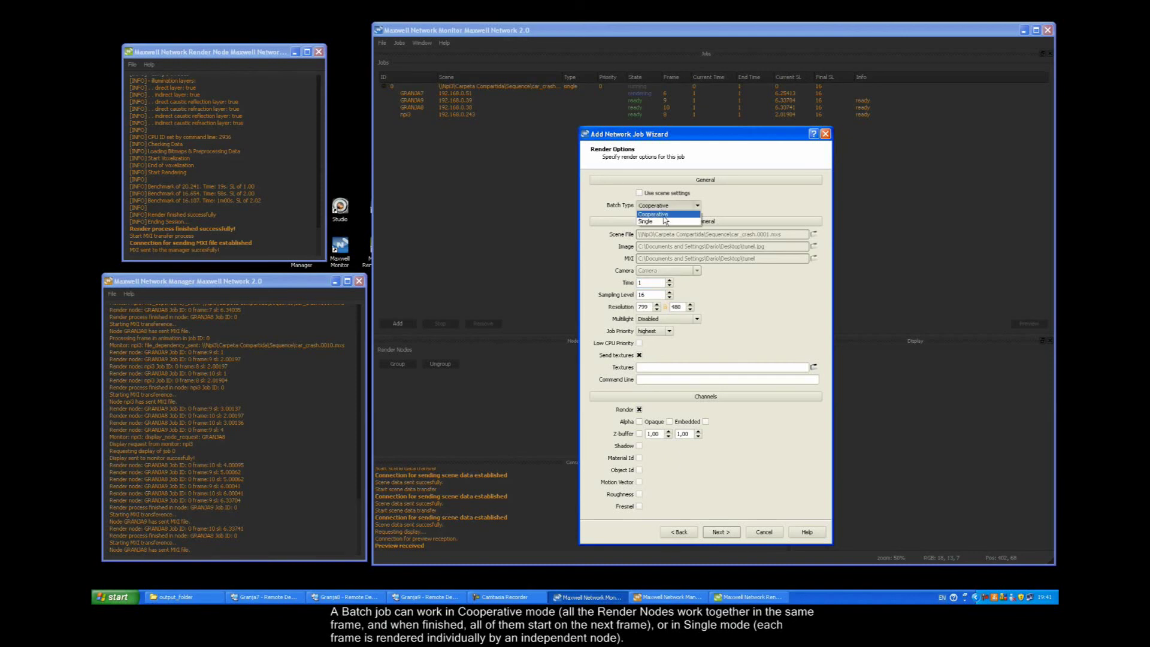
{"action": "left_click", "coordinate": [663, 215]}
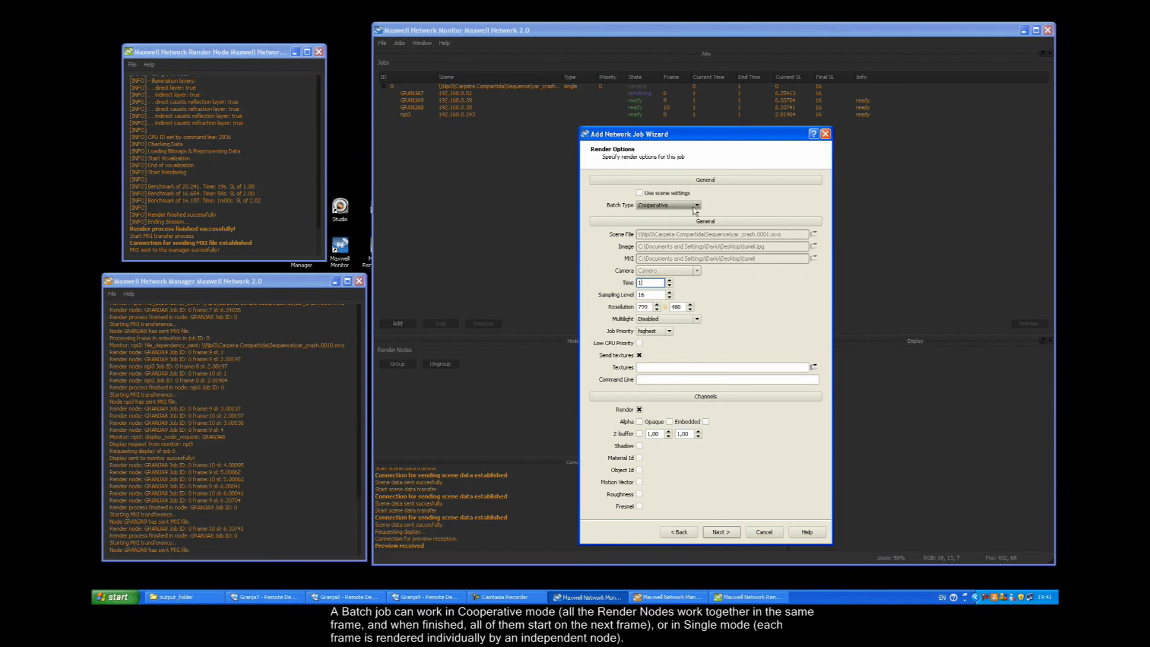
{"action": "left_click", "coordinate": [674, 206]}
{"action": "left_click", "coordinate": [656, 225]}
{"action": "left_click", "coordinate": [719, 532]}
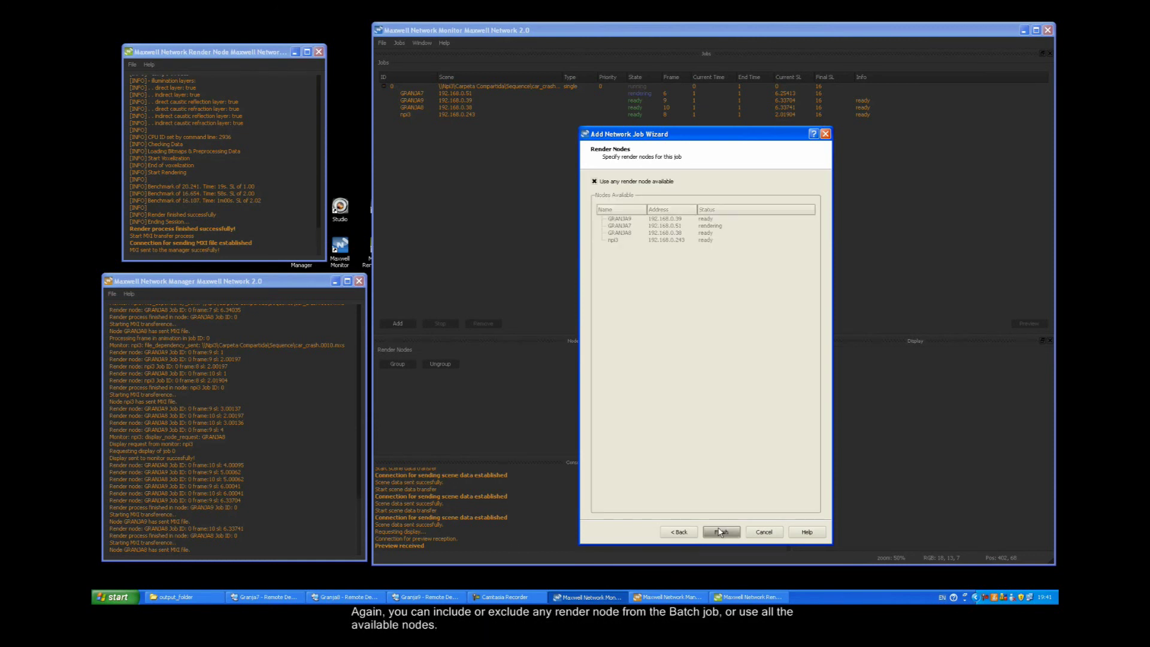
Submit the batch job to all nodes, then preview GRANJA8's current tunnel scene render
{"action": "left_click", "coordinate": [721, 532]}
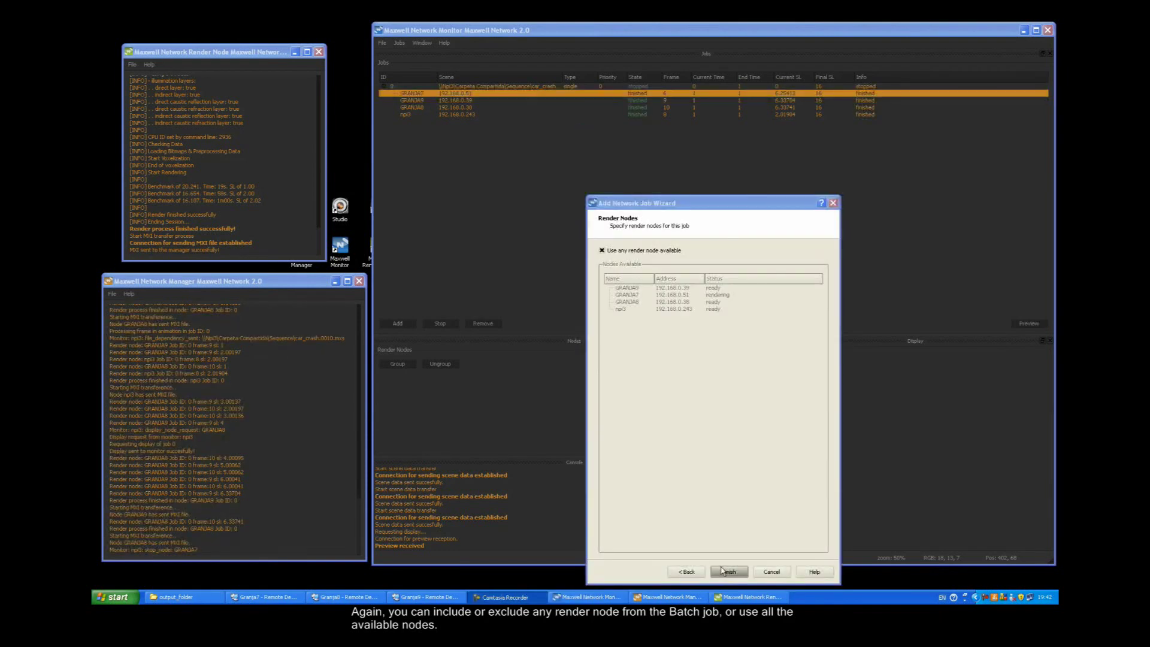
{"action": "left_click", "coordinate": [730, 572]}
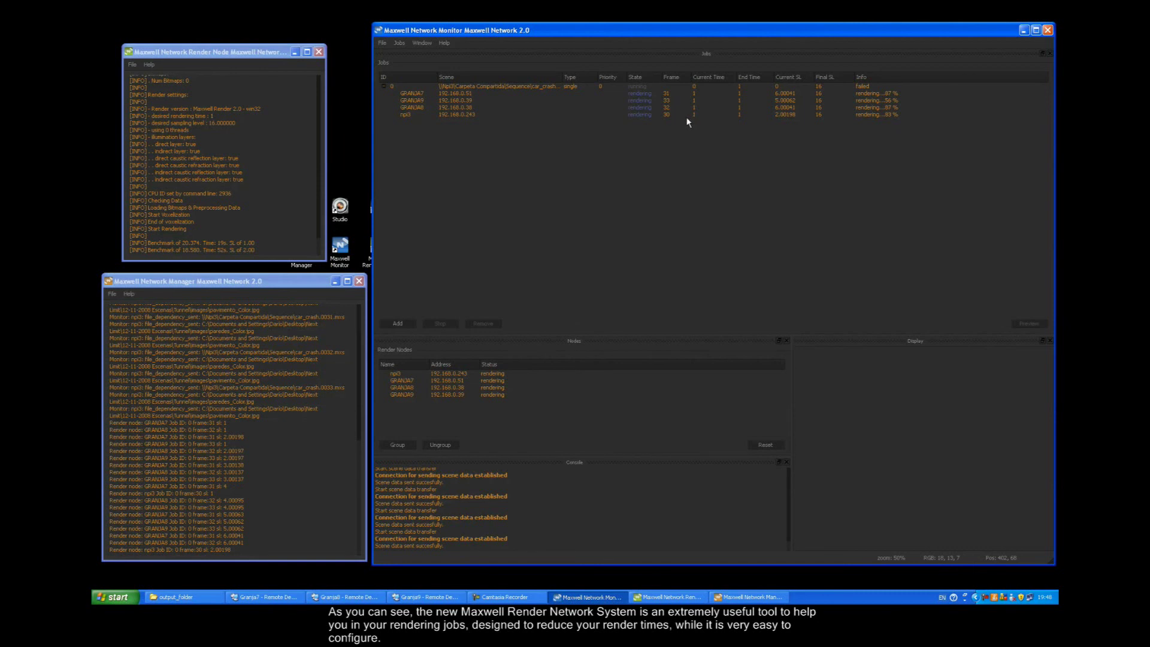
{"action": "left_click", "coordinate": [684, 108]}
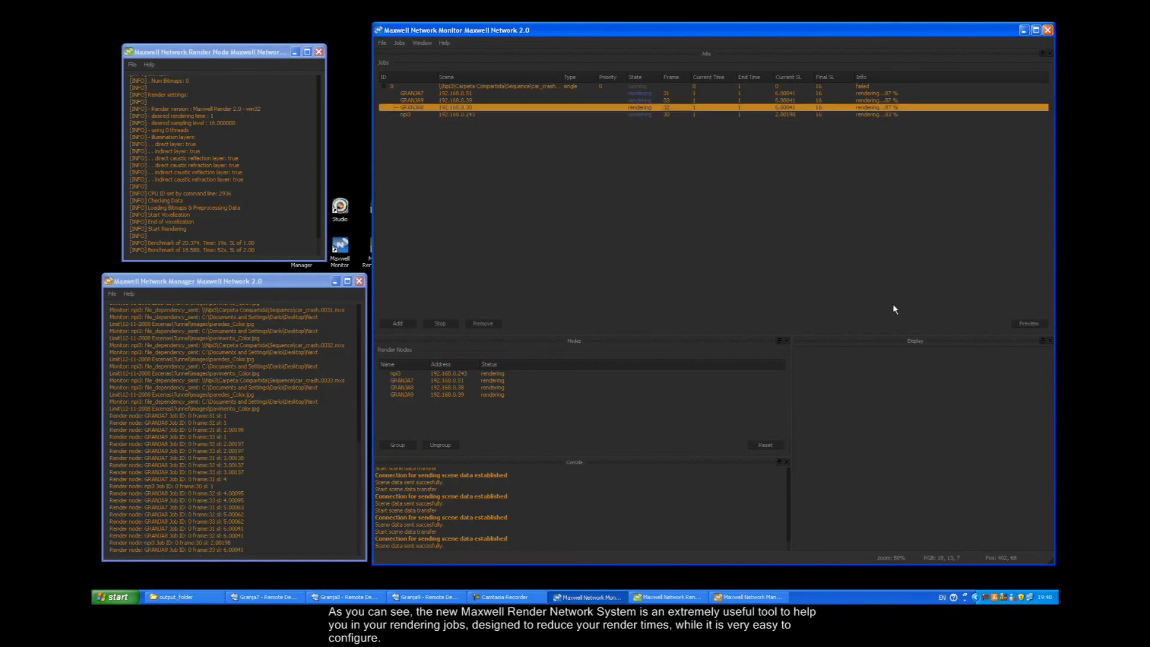
{"action": "left_click", "coordinate": [1026, 324]}
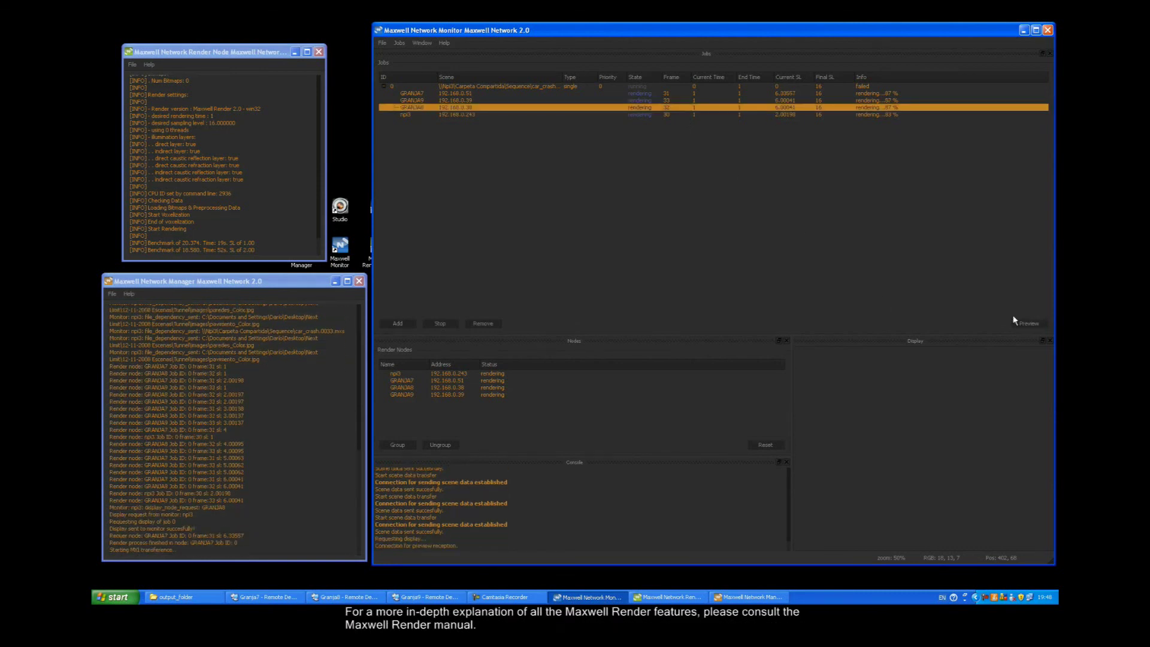